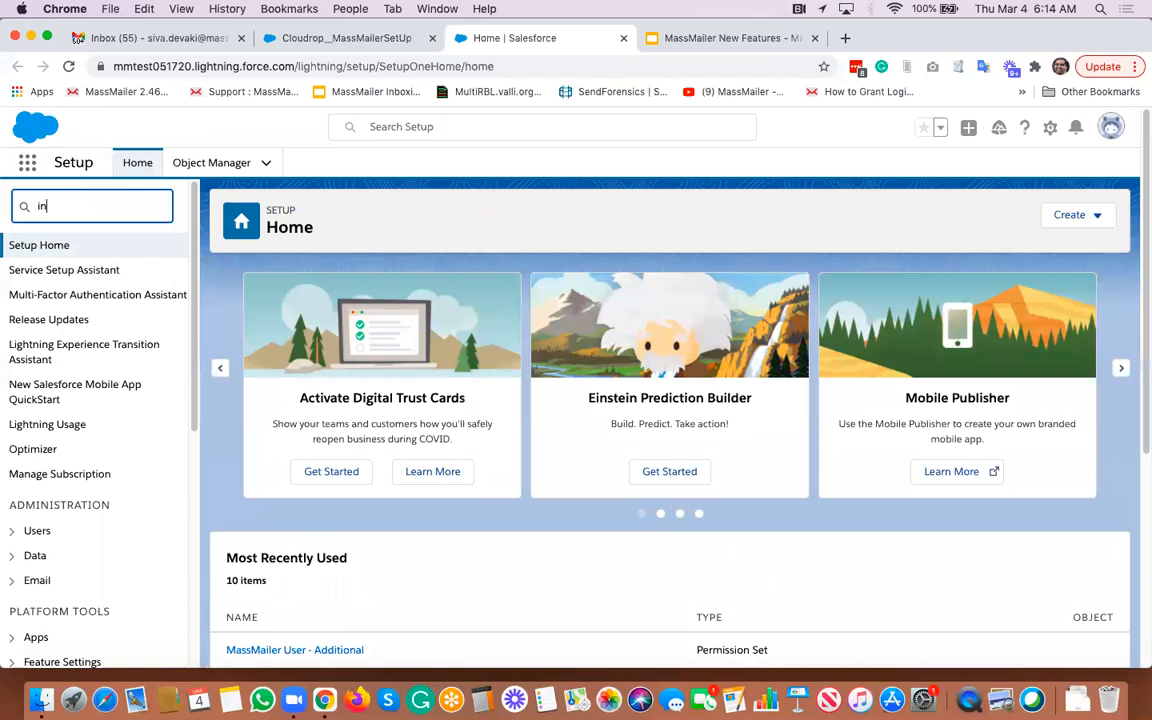
- Open Installed Packages from the setup quick find and highlight the MassMailer package's version number
type("stalled")
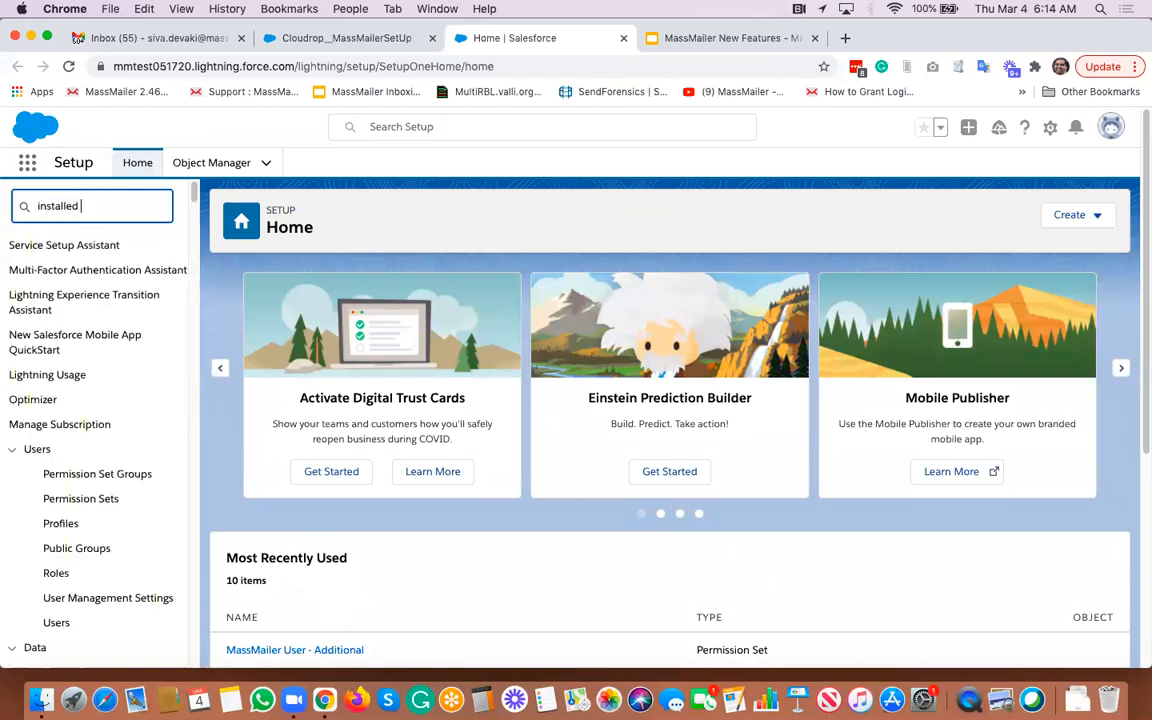
left_click(105, 294)
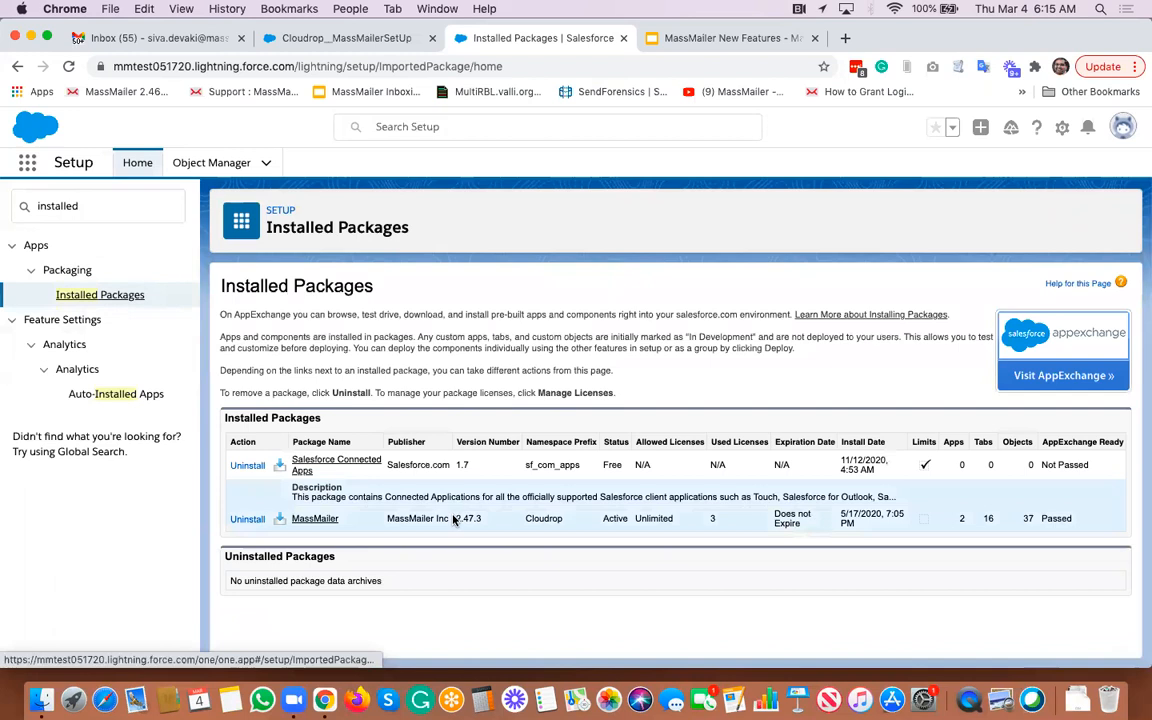
left_click_drag(454, 518, 482, 518)
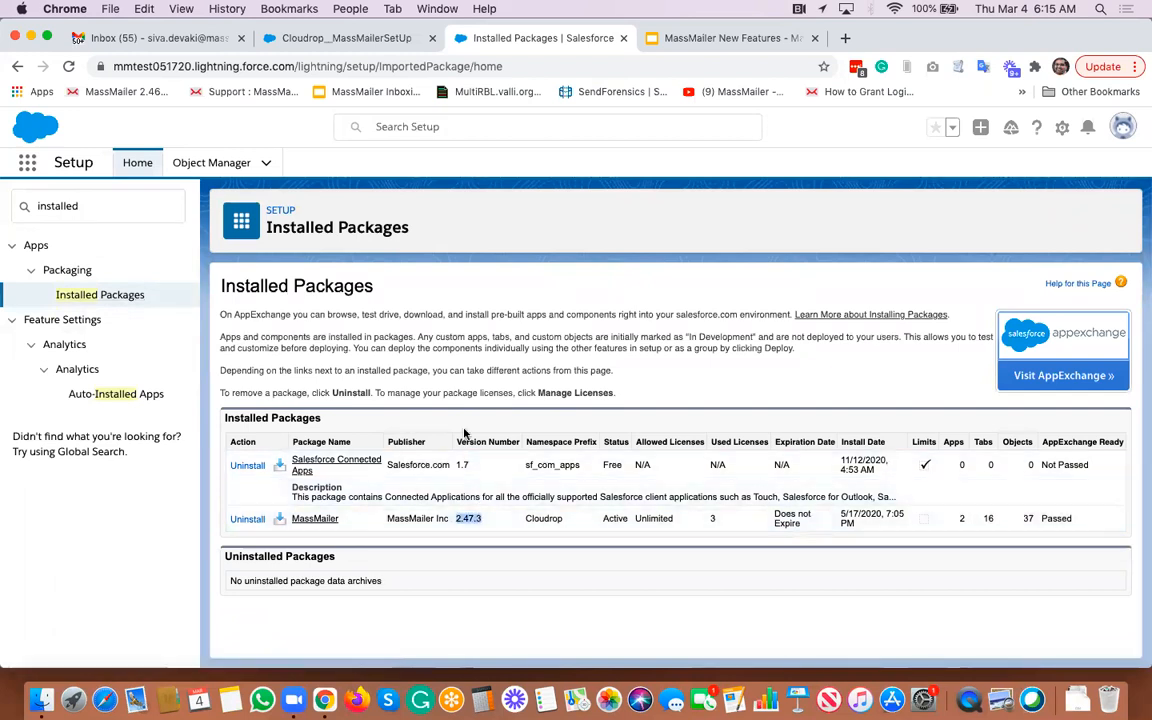
left_click(466, 520)
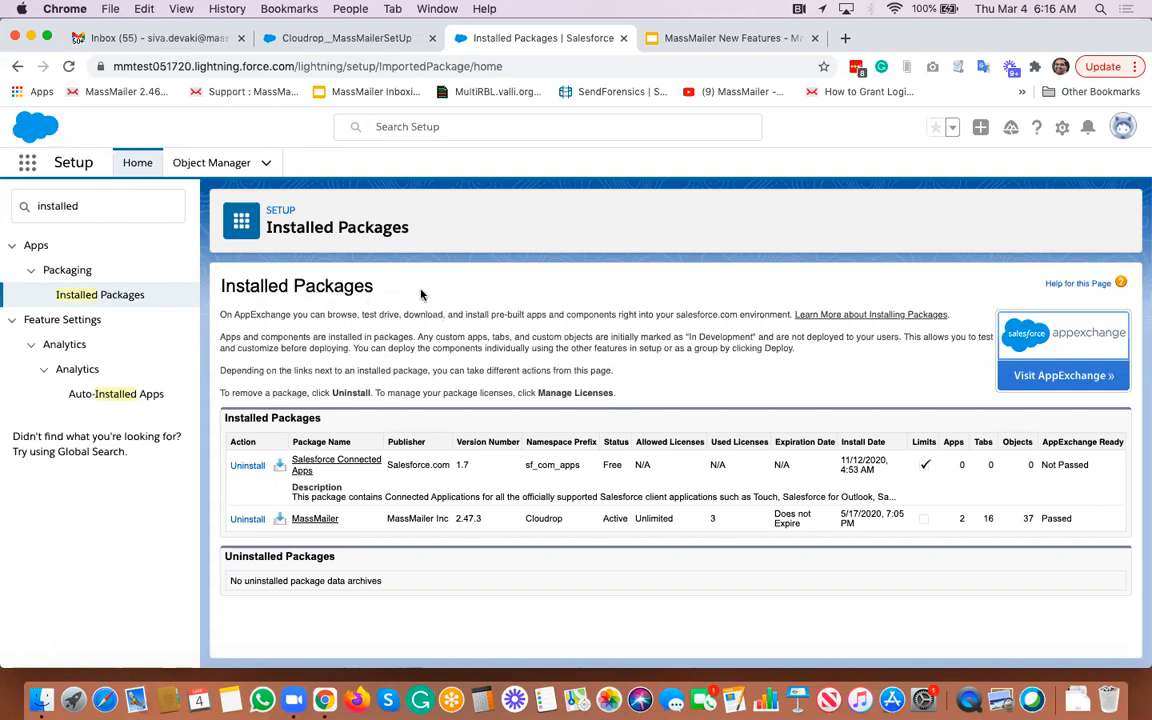
- Switch to the MassMailer Setup tab and advance from the login page through the Usage page to Alerts
left_click(344, 40)
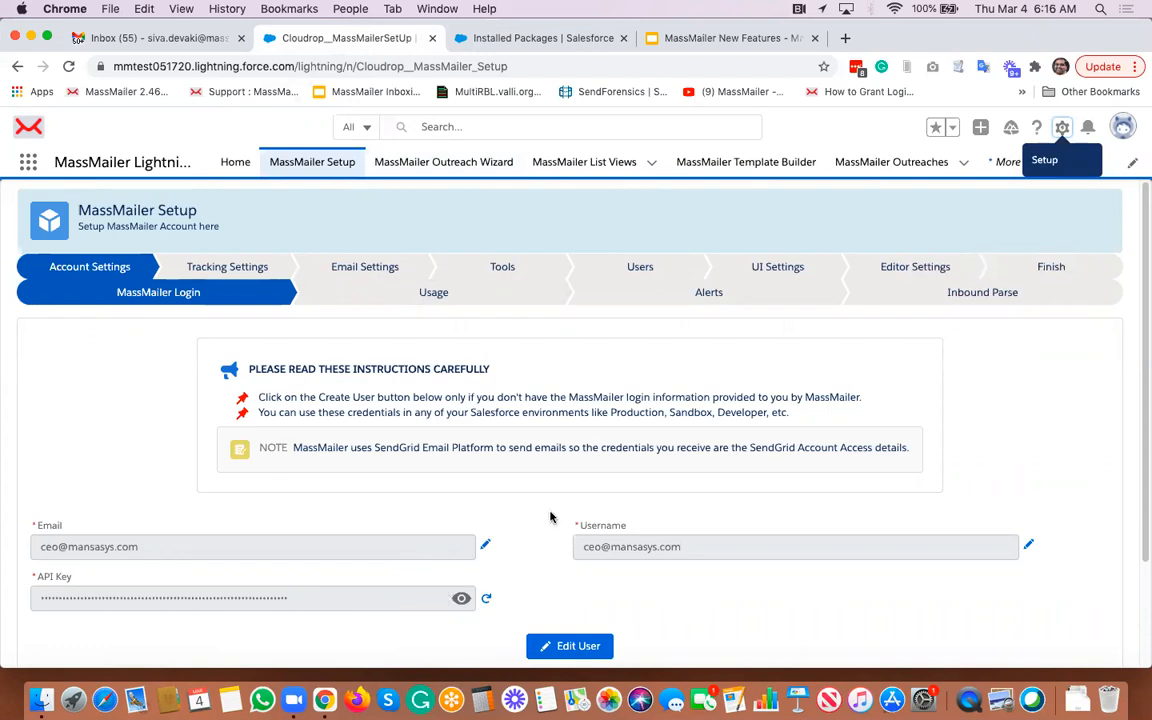
scroll(549, 517, "down", 3)
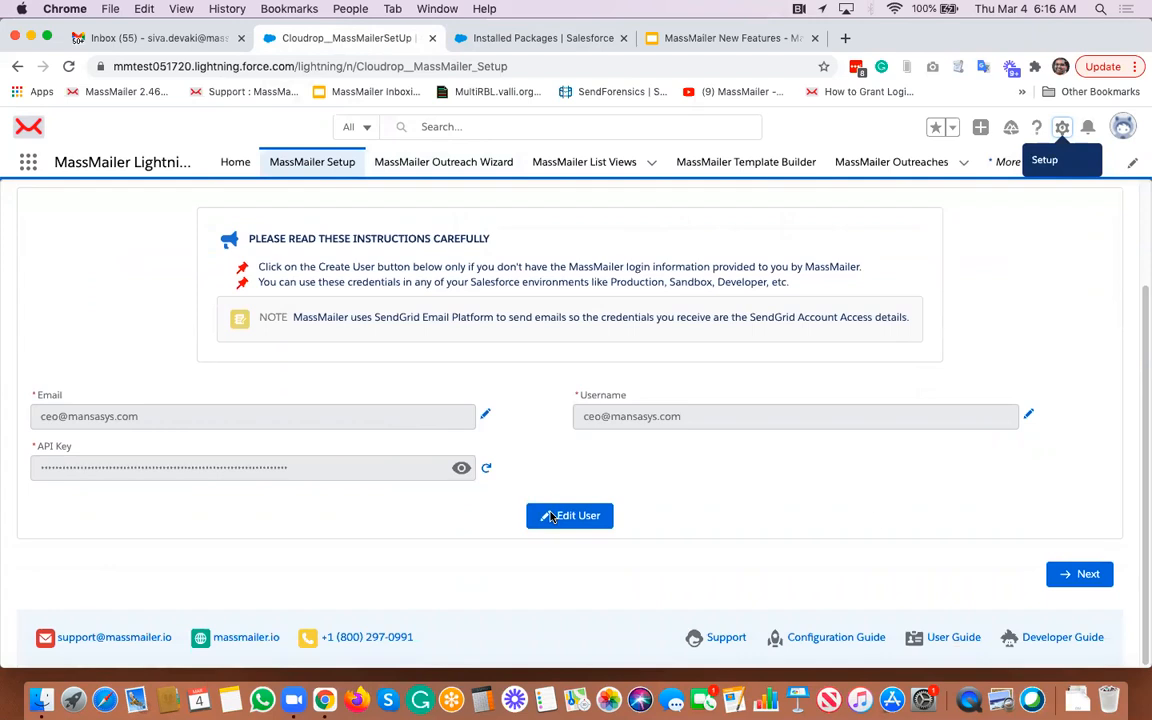
left_click(1078, 574)
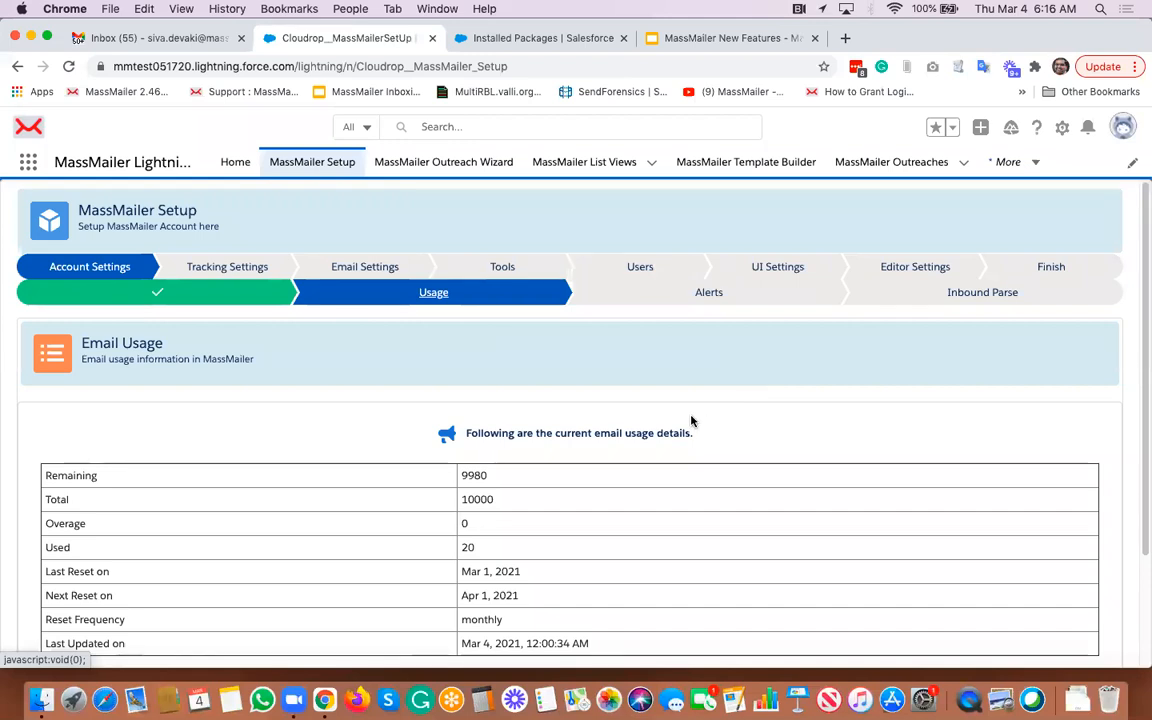
scroll(808, 401, "down", 1)
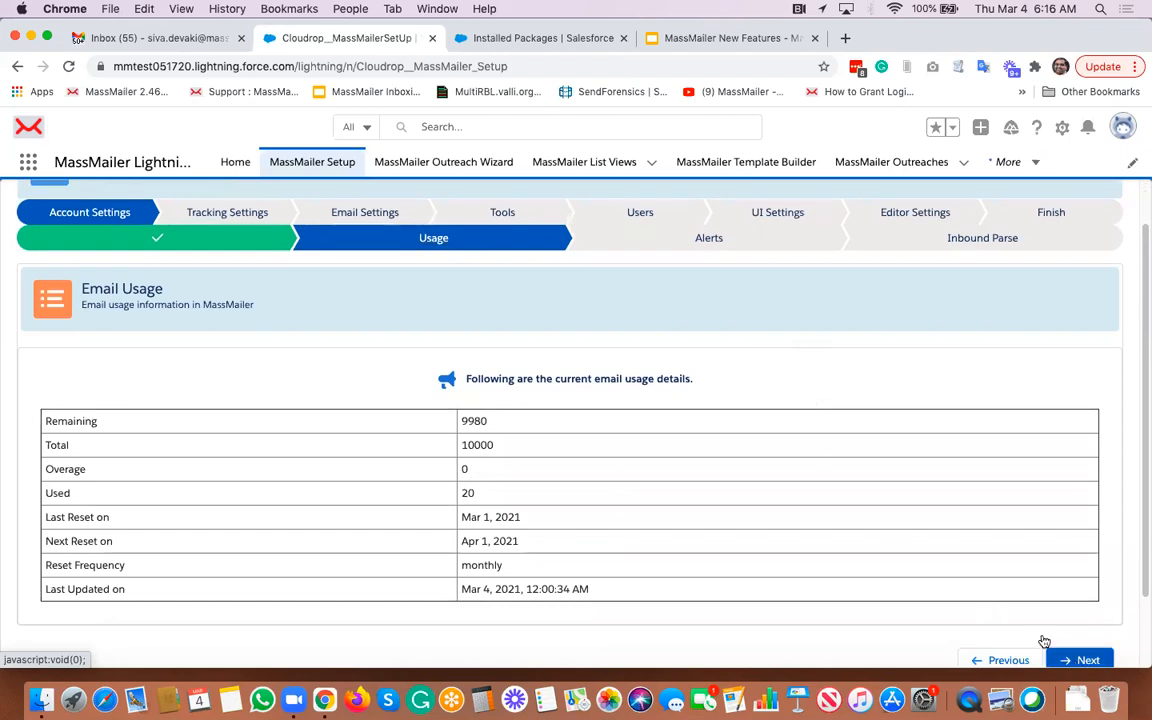
left_click(1078, 656)
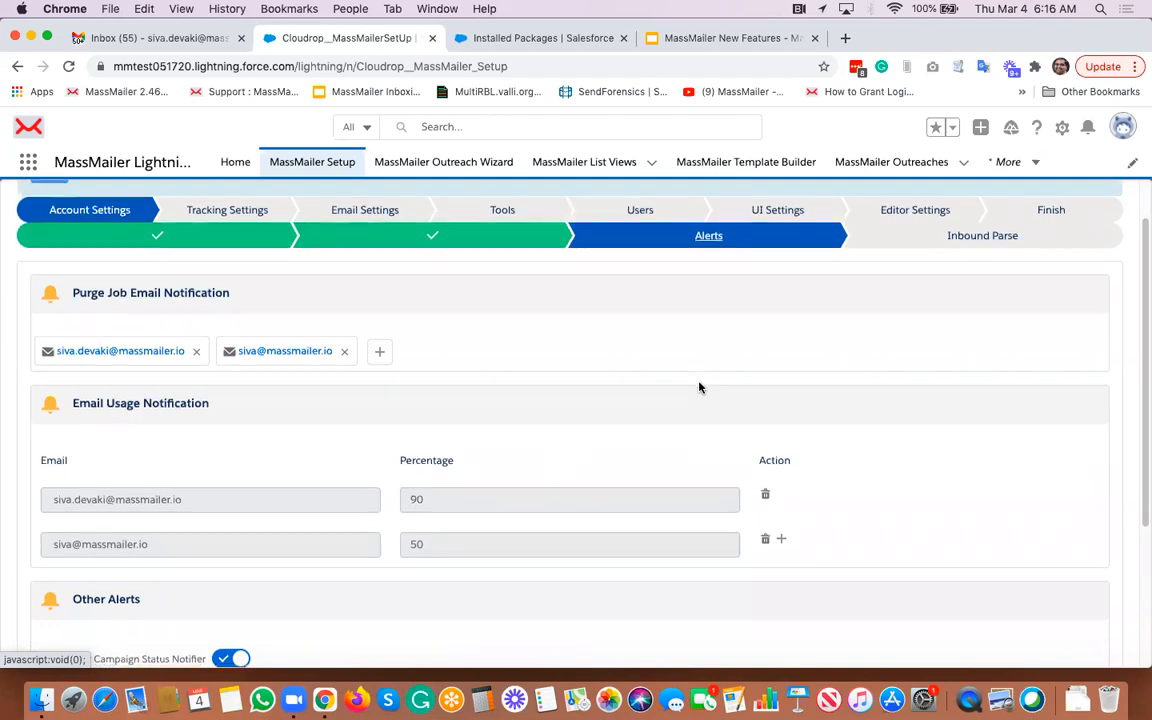
- Review the Alerts notification settings, then advance past Inbound Parse to the Tracking Settings stage
scroll(699, 387, "down", 2)
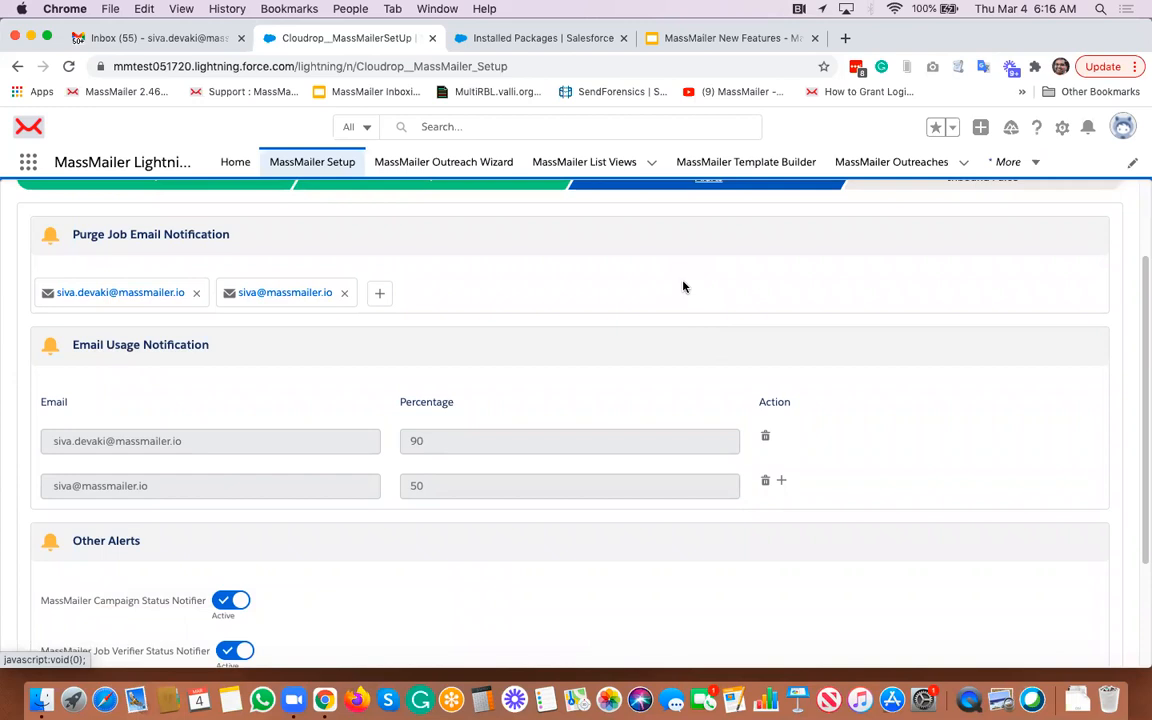
scroll(683, 287, "up", 1)
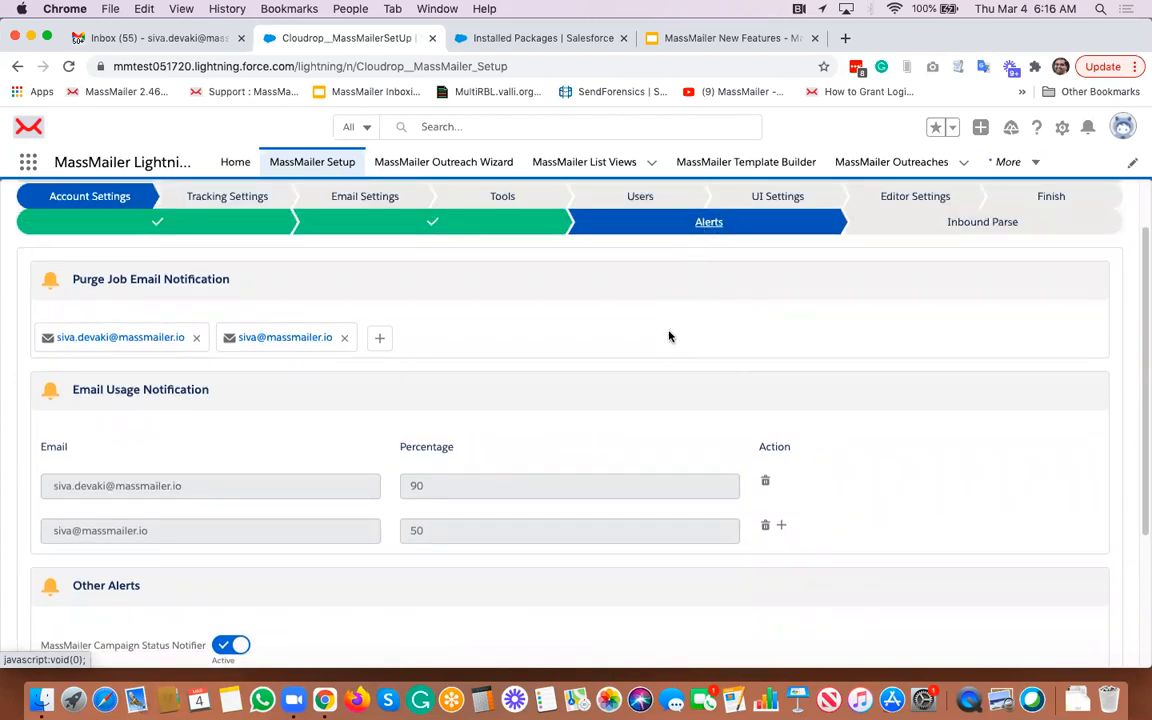
scroll(669, 336, "down", 1)
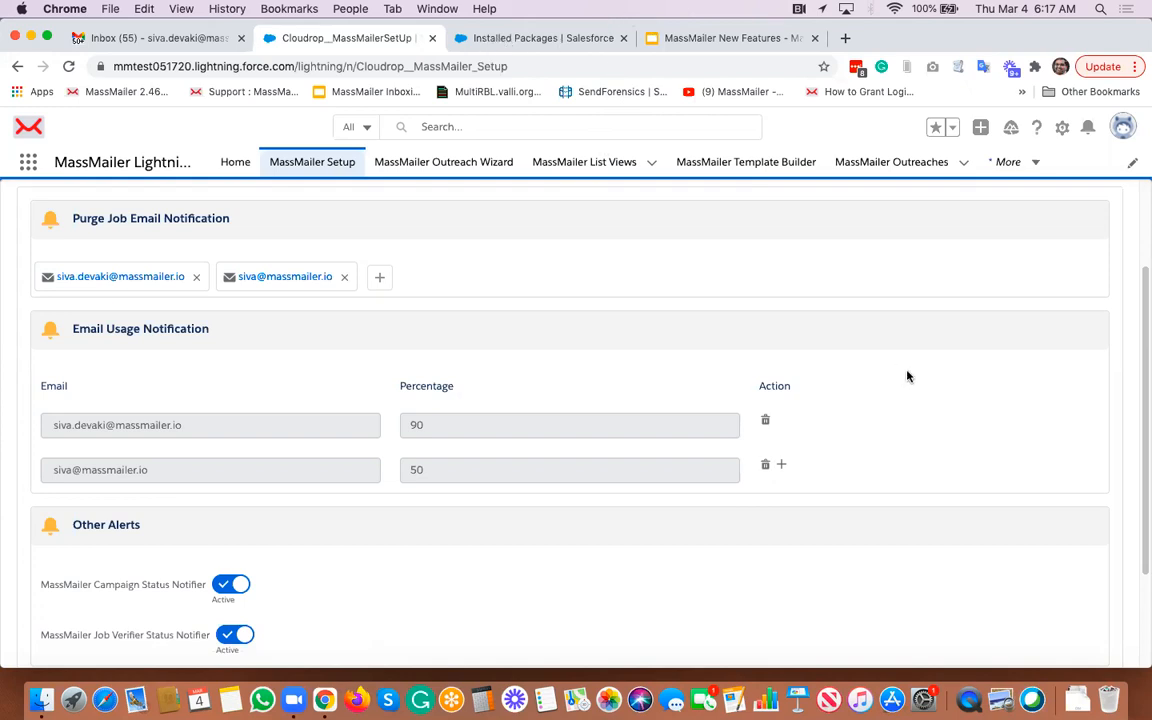
scroll(907, 376, "down", 3)
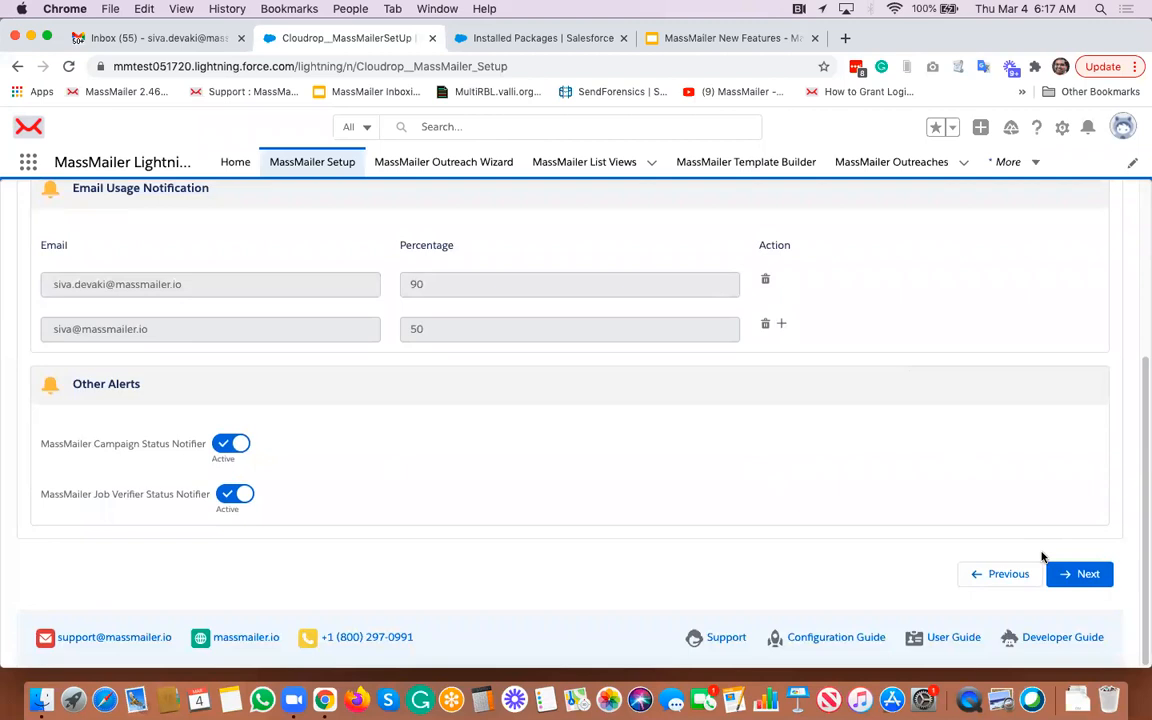
left_click(1077, 576)
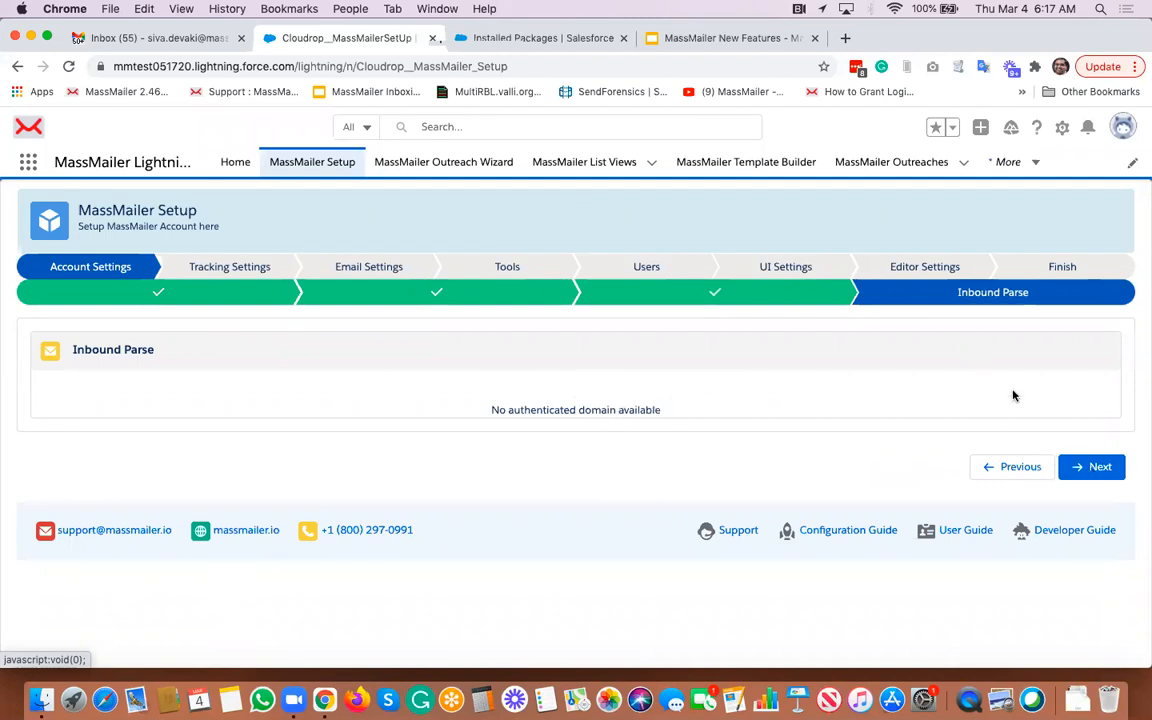
left_click(1093, 468)
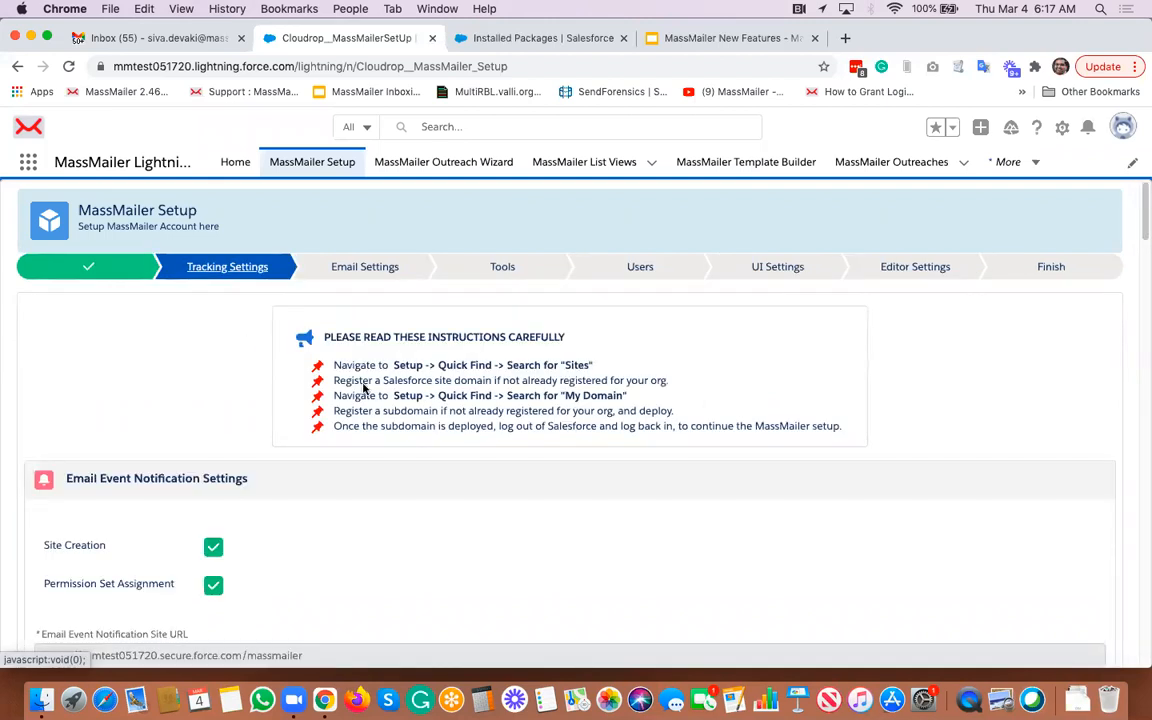
- Review the Tracking Settings page down to the campaign settings and advance to Email Settings
scroll(365, 388, "down", 10)
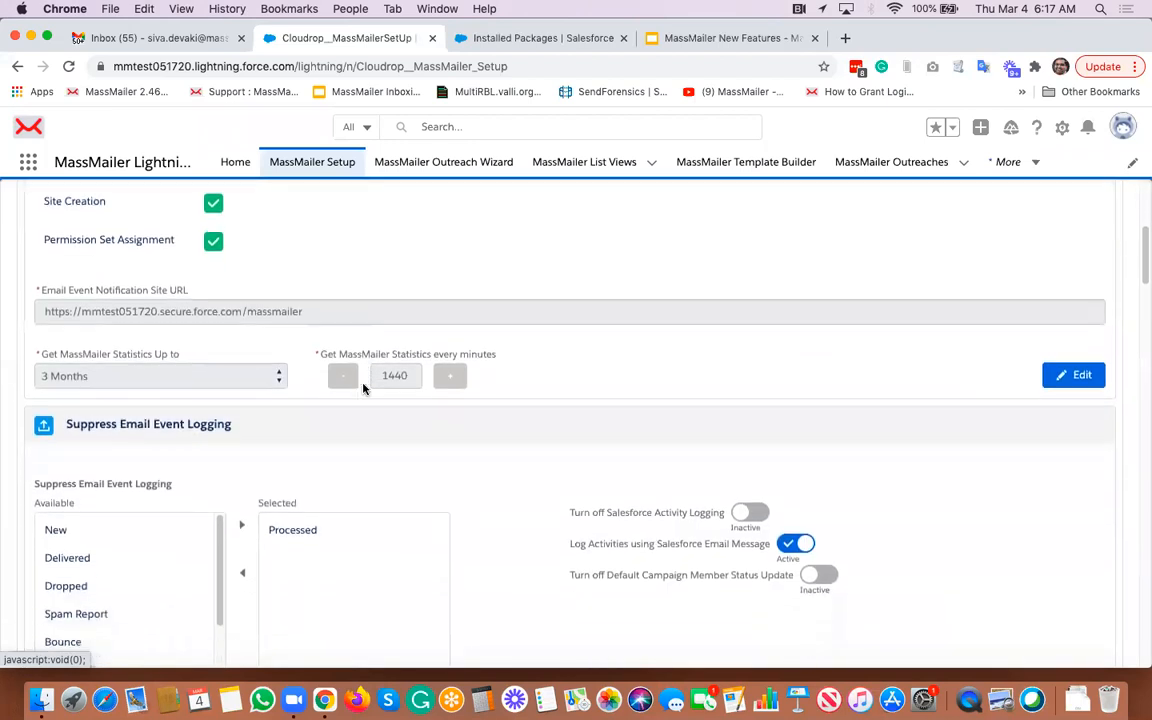
scroll(424, 399, "down", 20)
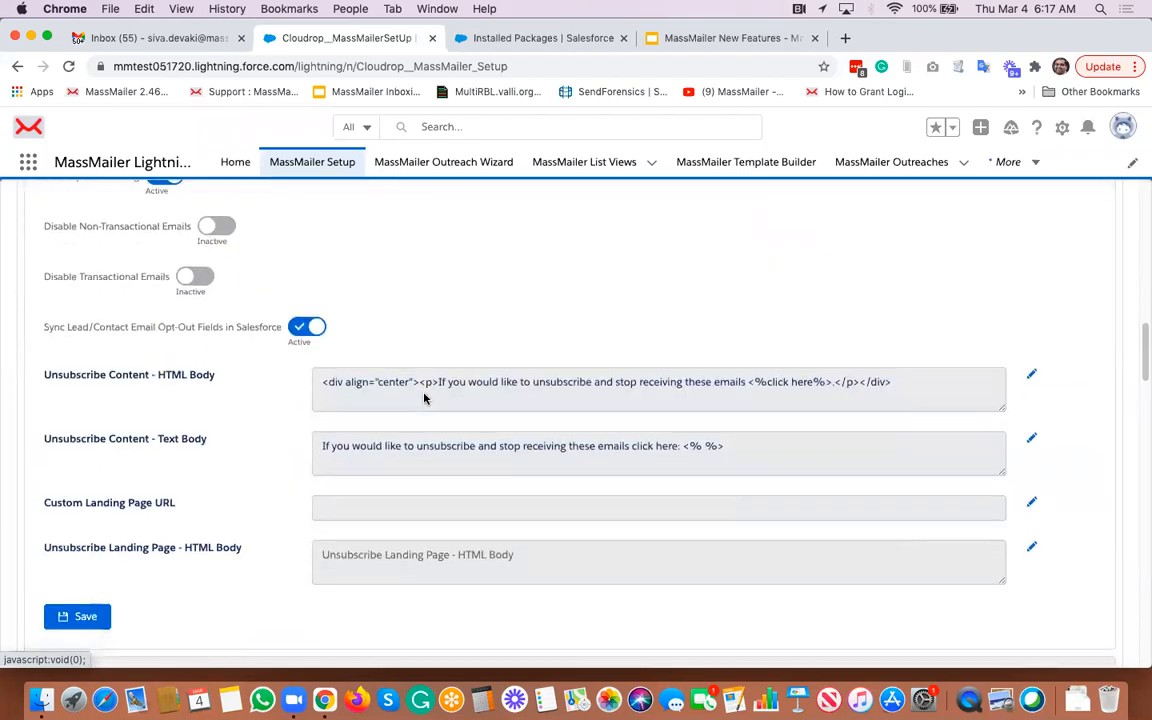
scroll(424, 399, "down", 20)
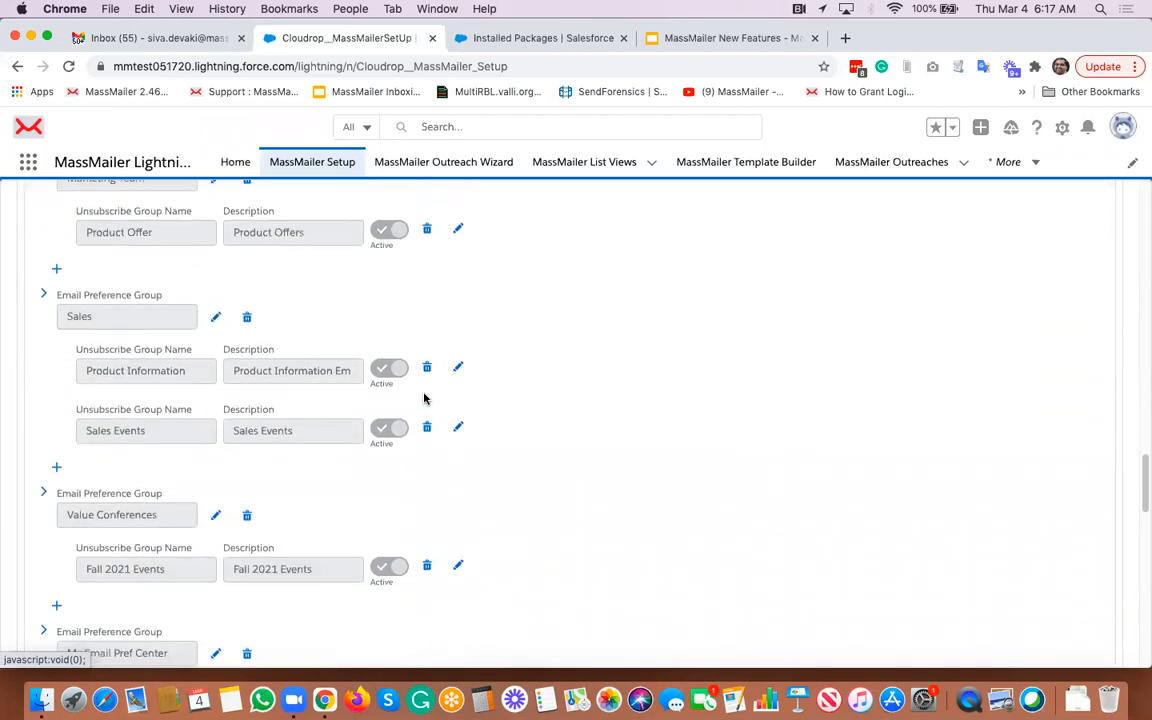
scroll(424, 399, "down", 15)
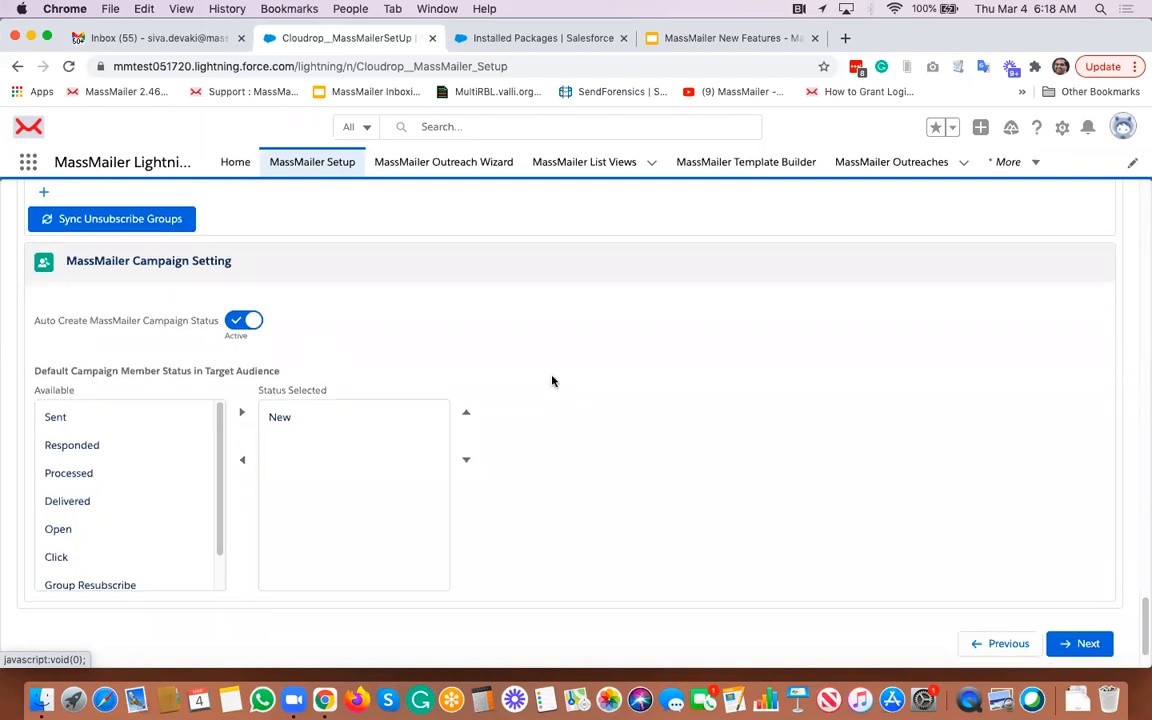
scroll(552, 380, "down", 1)
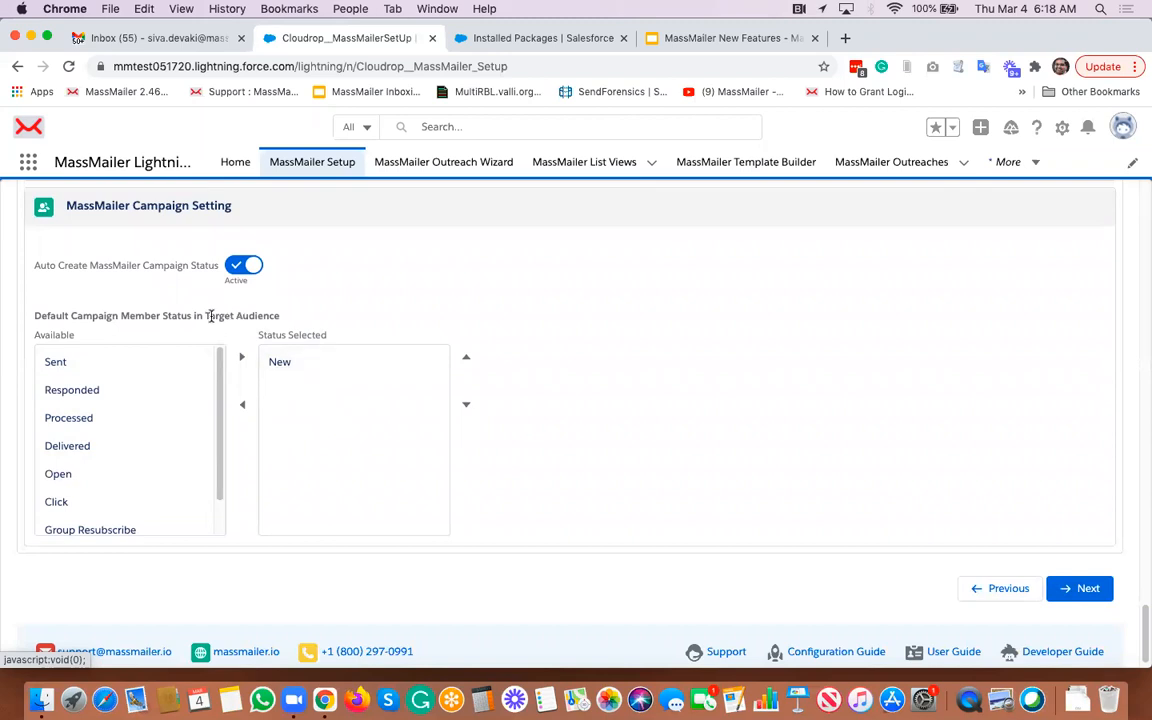
left_click(1082, 594)
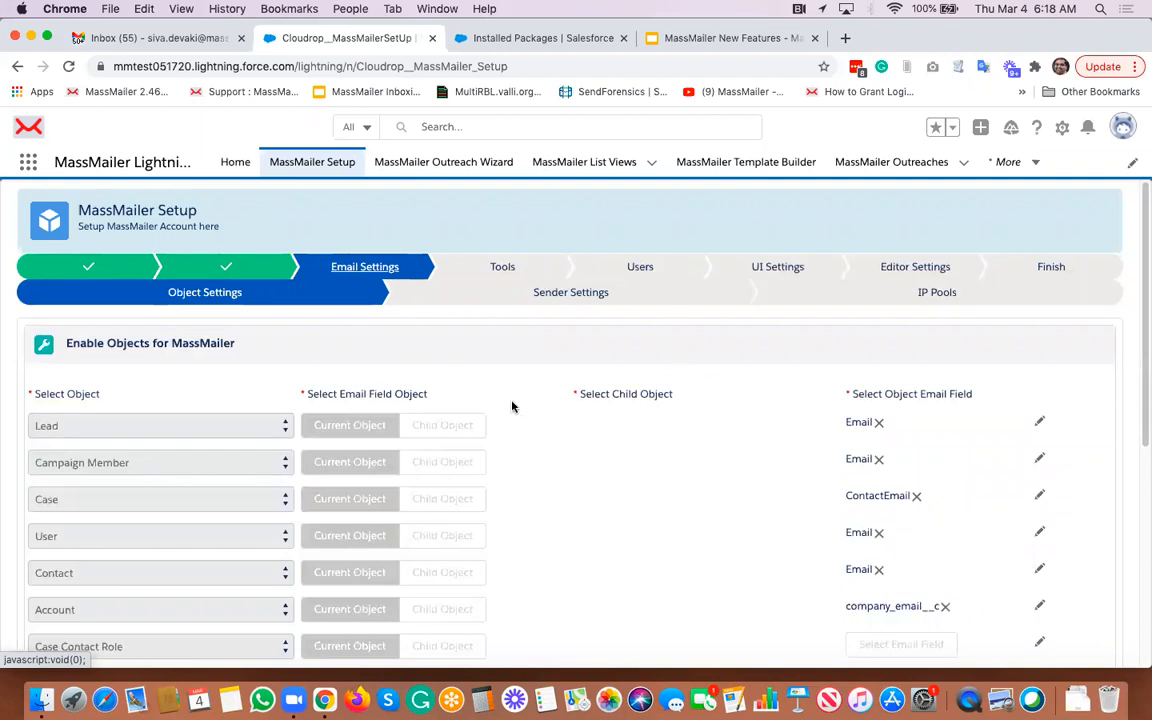
scroll(512, 406, "down", 10)
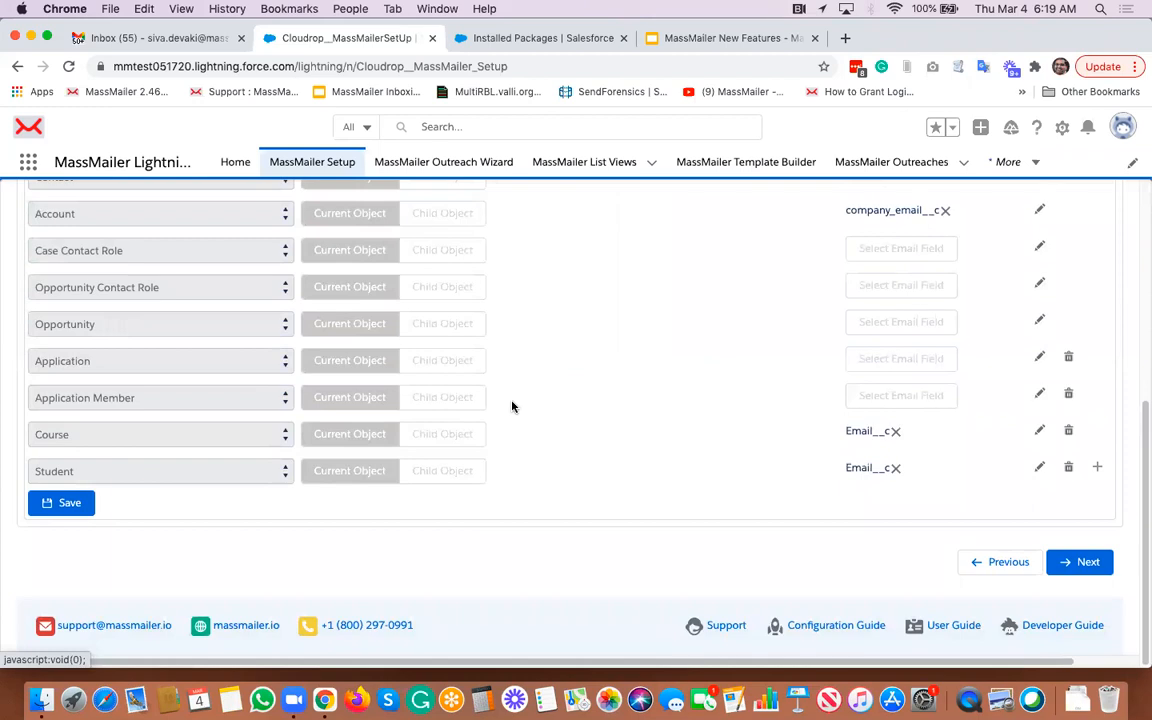
left_click(1097, 467)
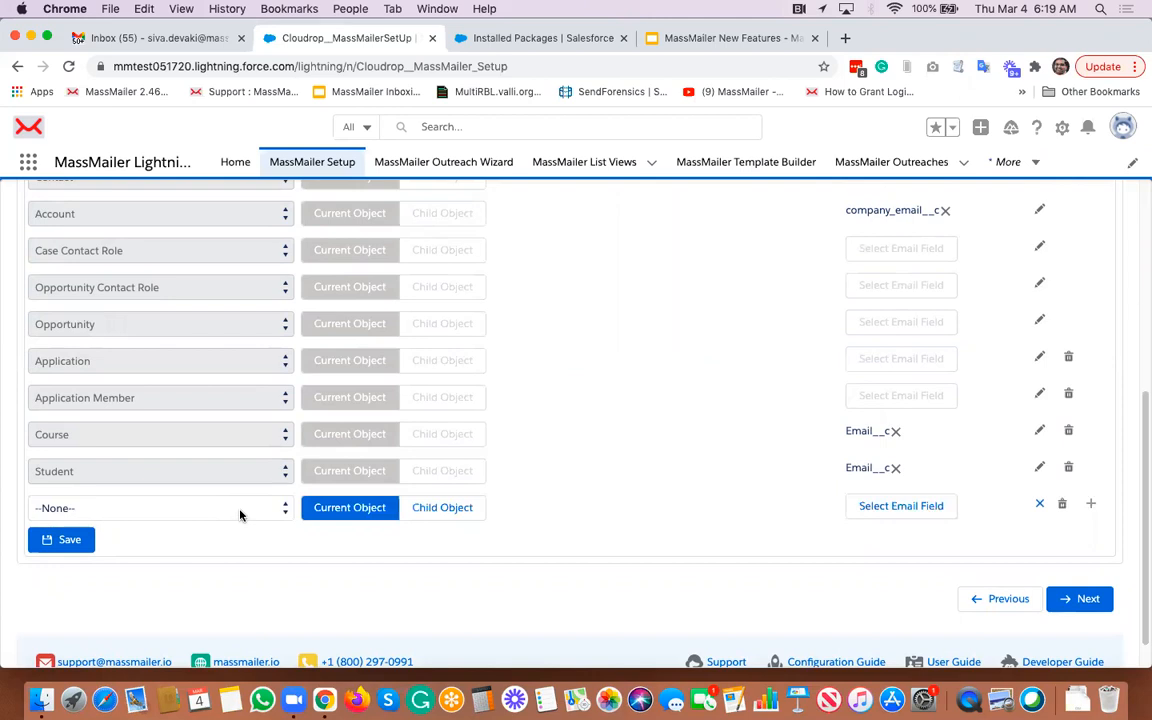
left_click(1061, 504)
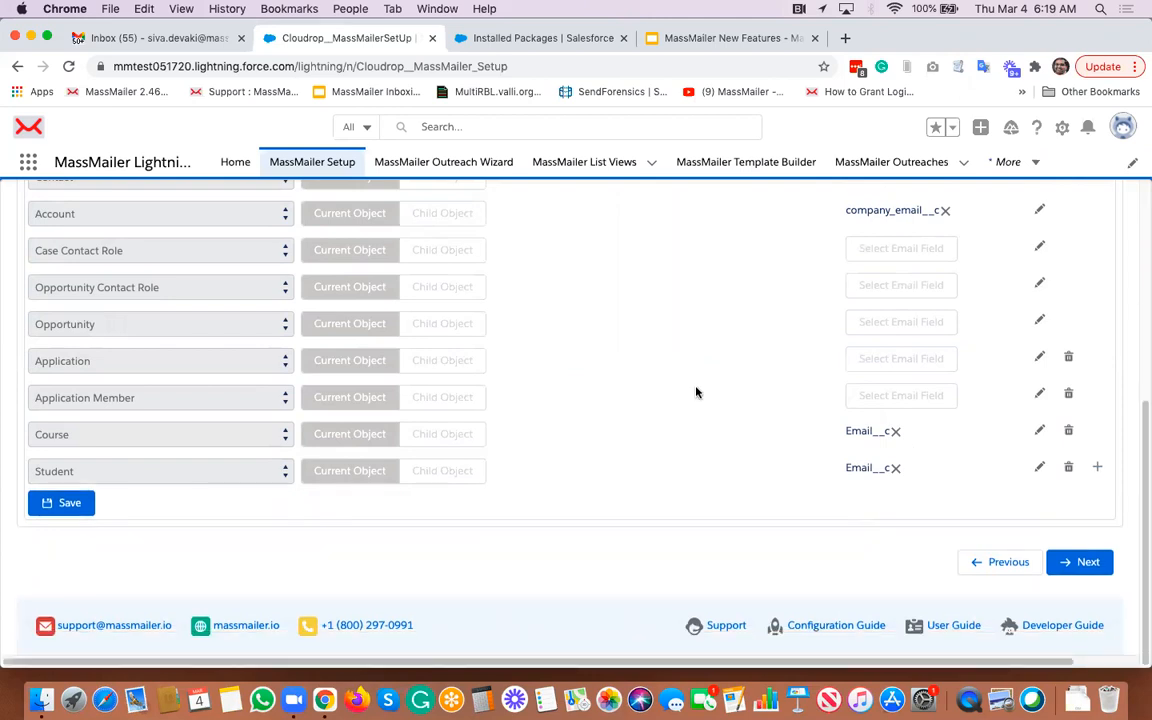
- Edit the Application object row to use Child Object with Application Member (Application__c) as the child
left_click(1040, 357)
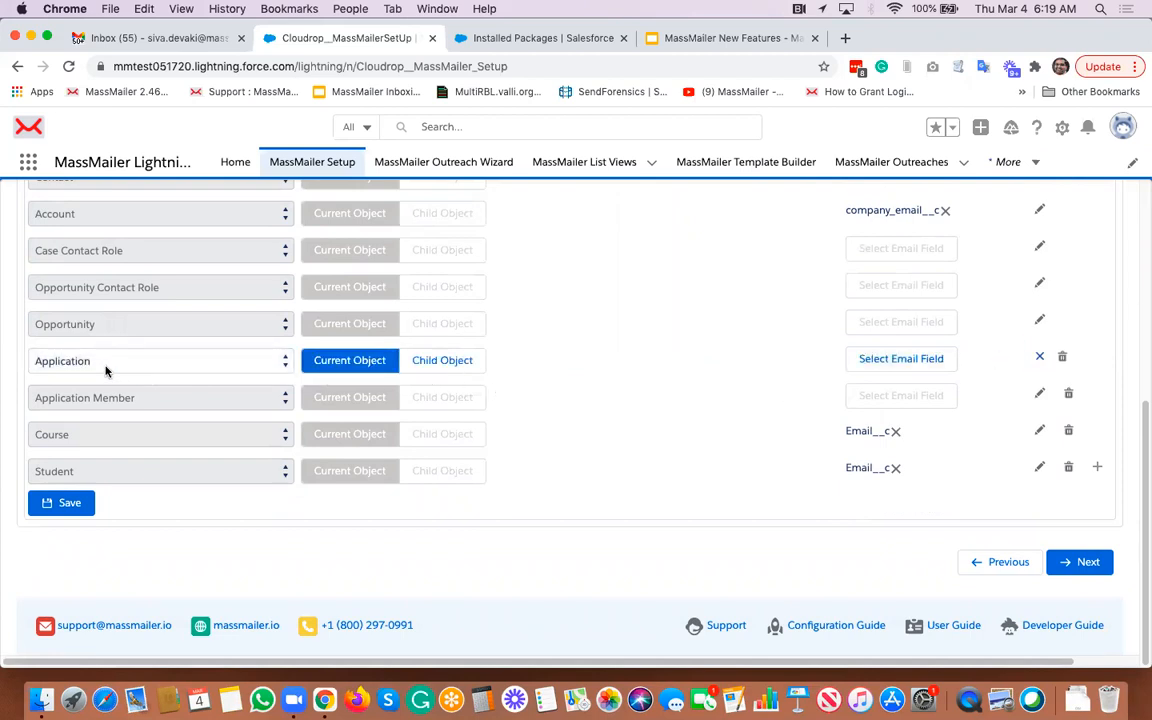
left_click(452, 362)
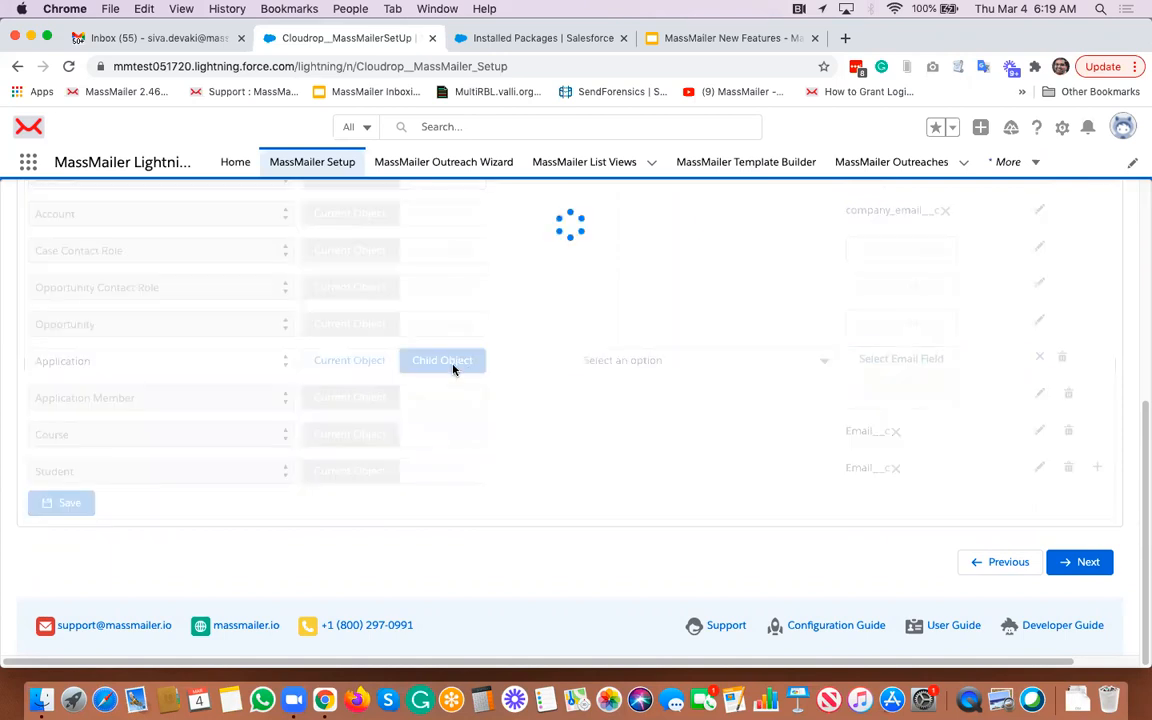
left_click(640, 361)
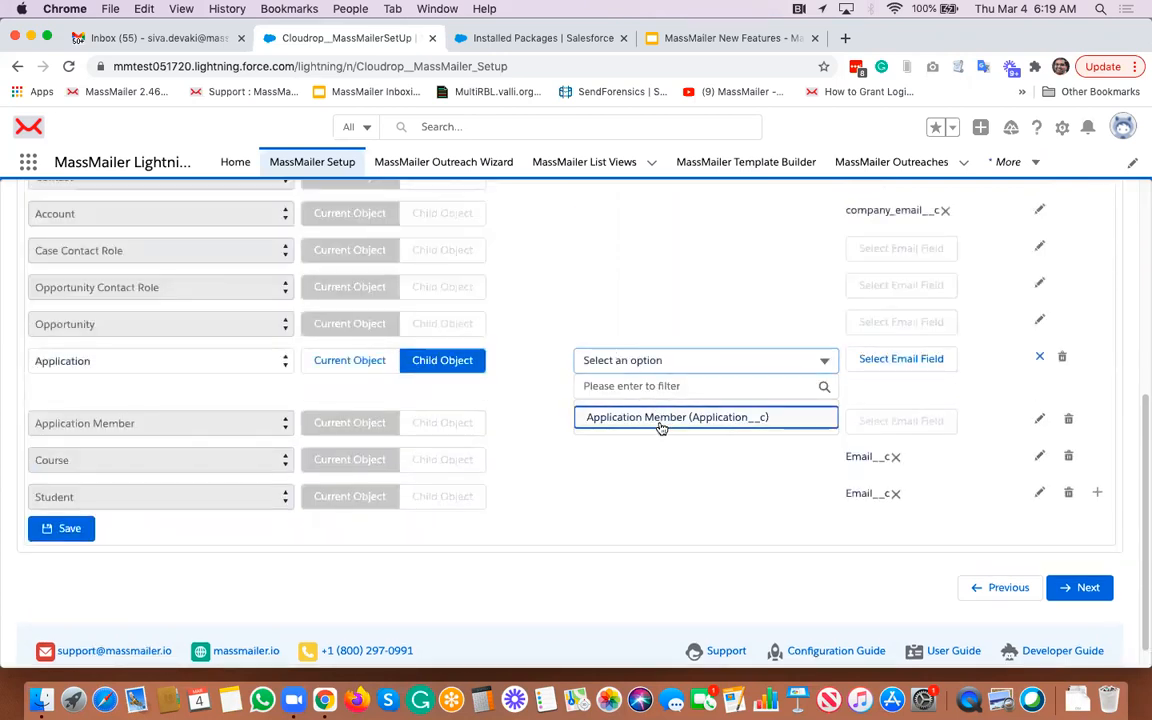
left_click(660, 420)
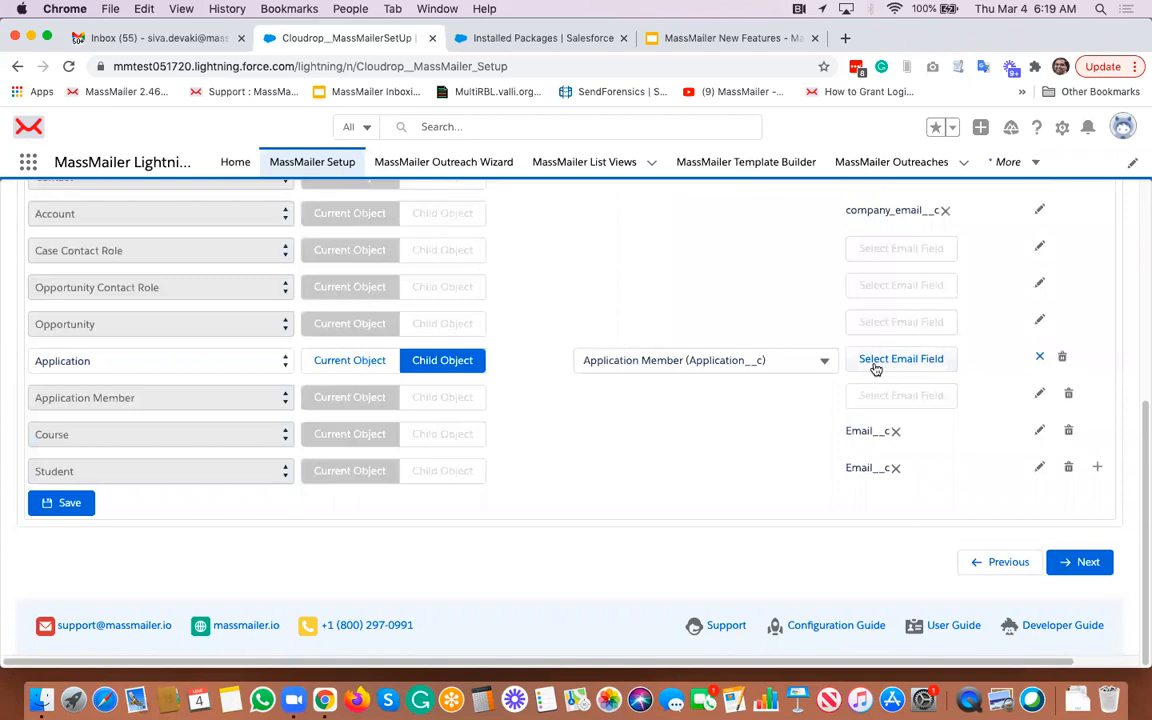
- Set the Application row's email field to the Contact's Email and confirm the field selection
left_click(905, 360)
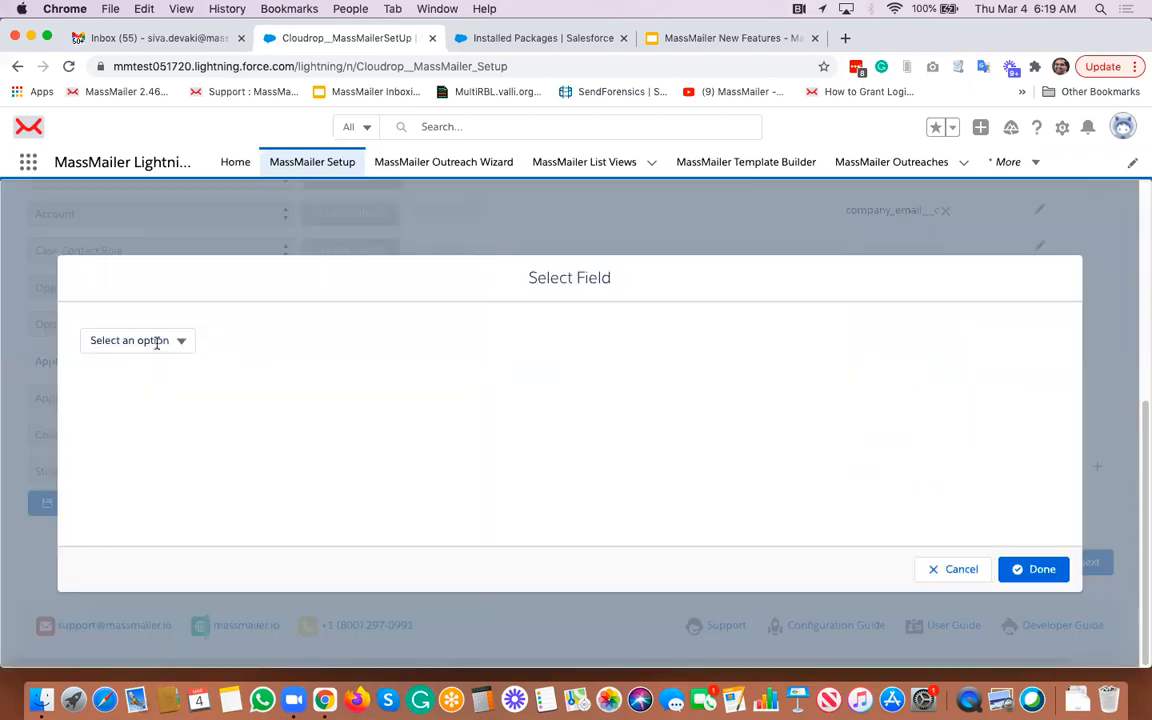
left_click(156, 342)
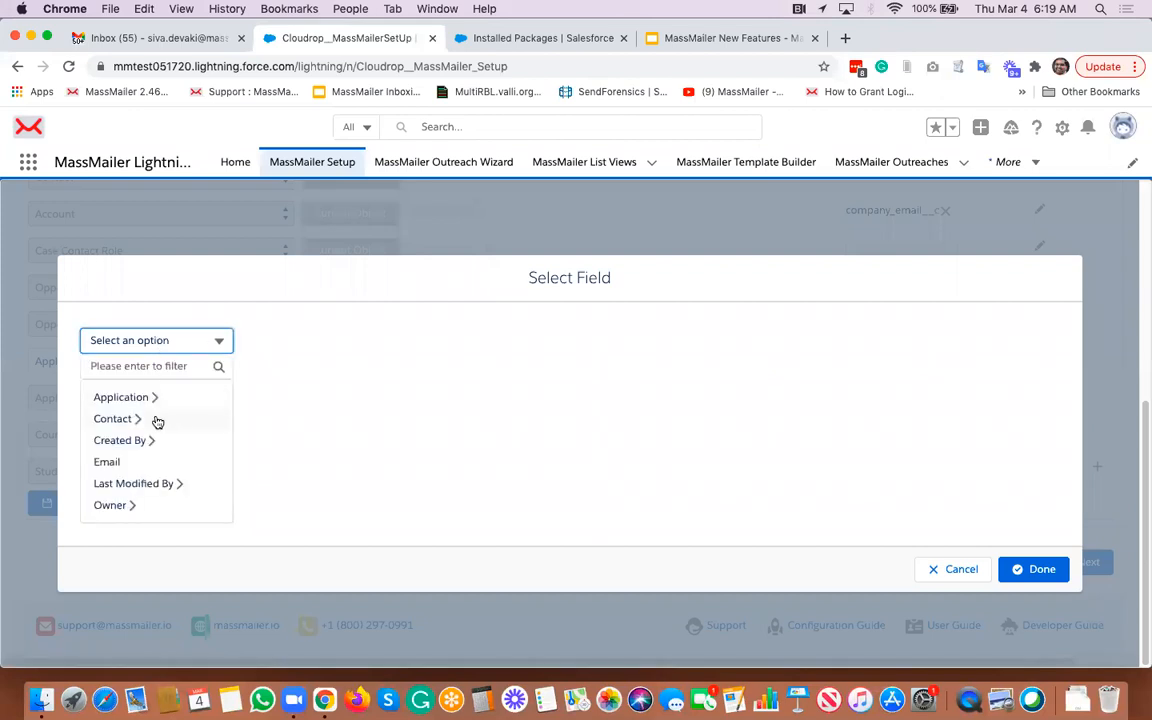
left_click(226, 417)
left_click(234, 341)
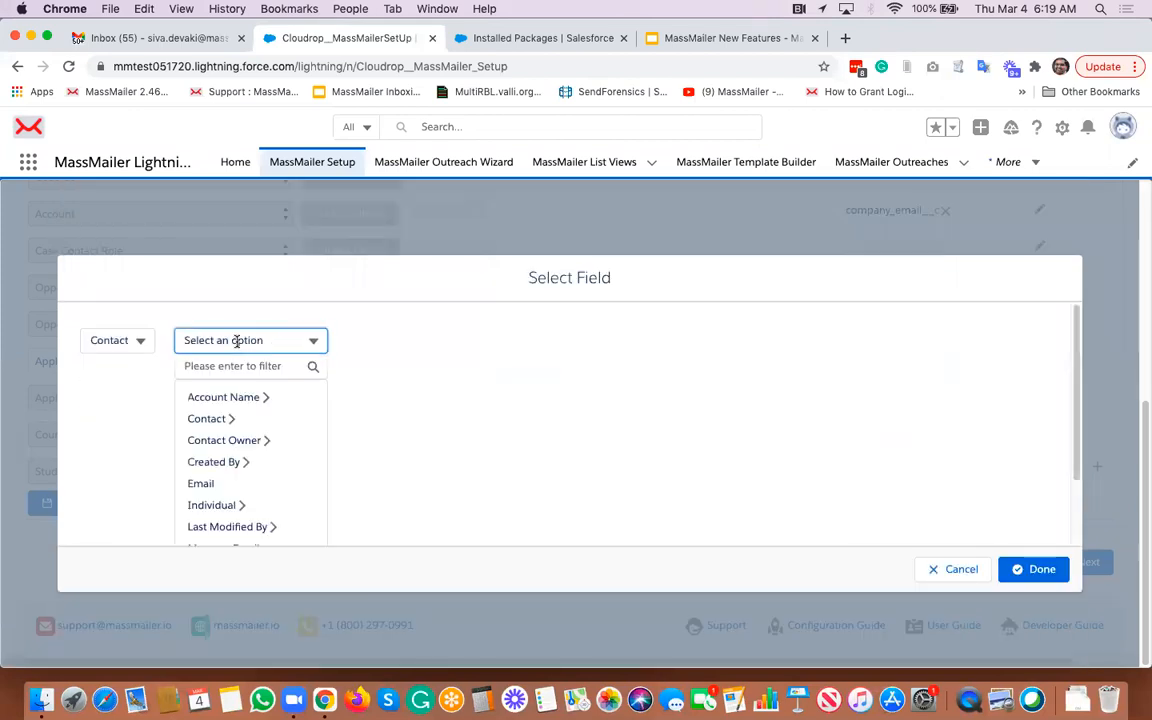
left_click(230, 484)
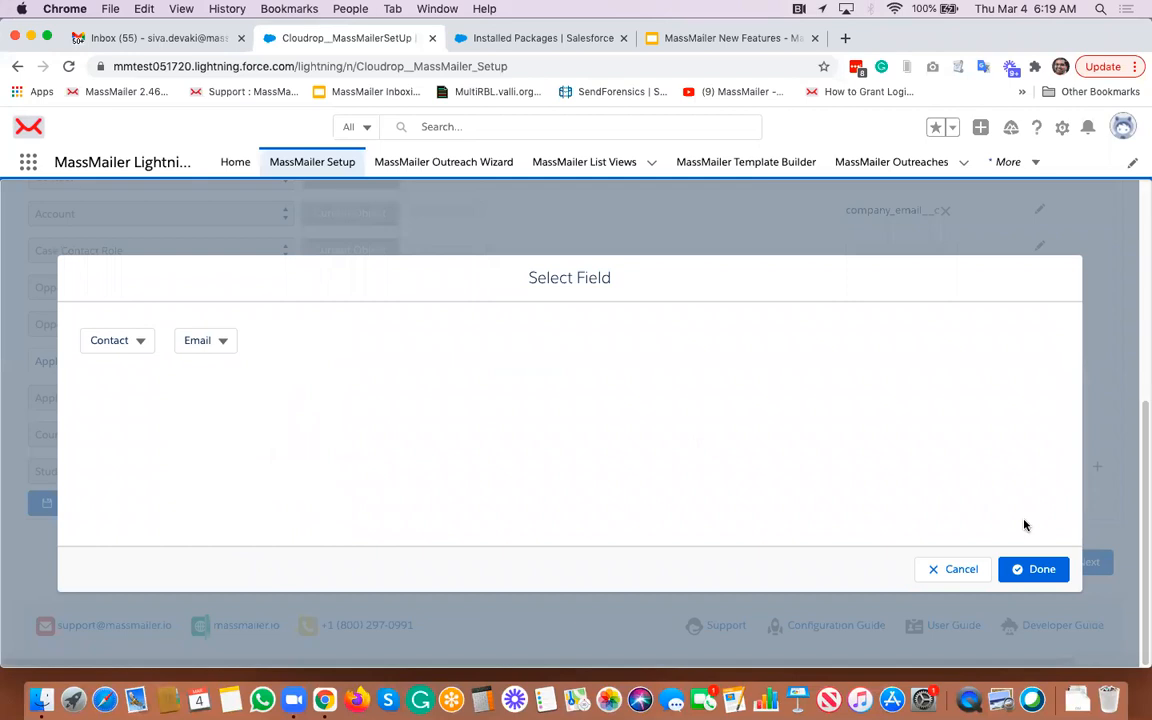
left_click(1045, 570)
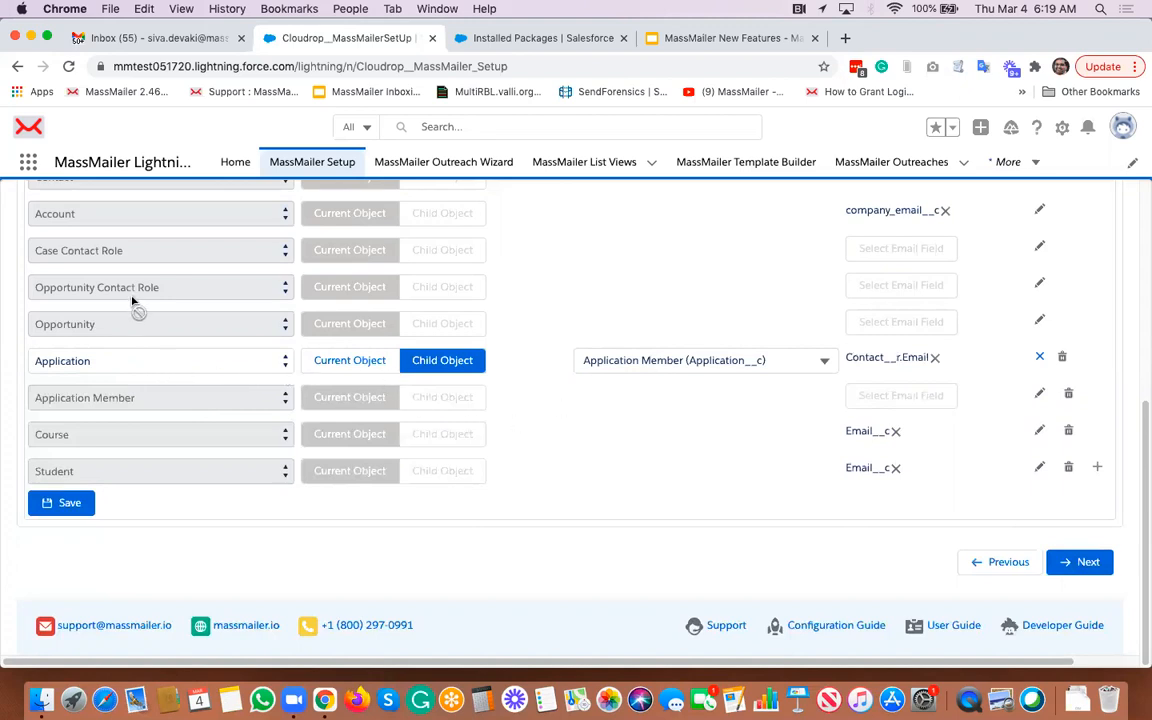
- Delete the Application object row from the enabled objects list
left_click(1065, 358)
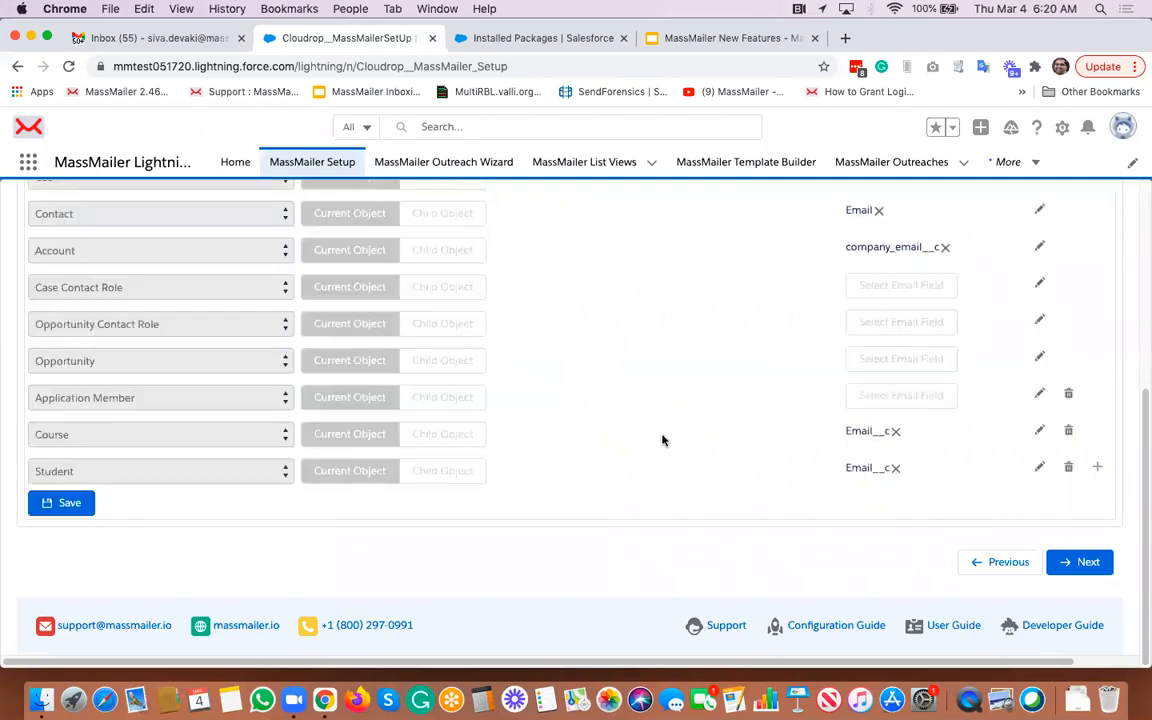
scroll(624, 399, "up", 2)
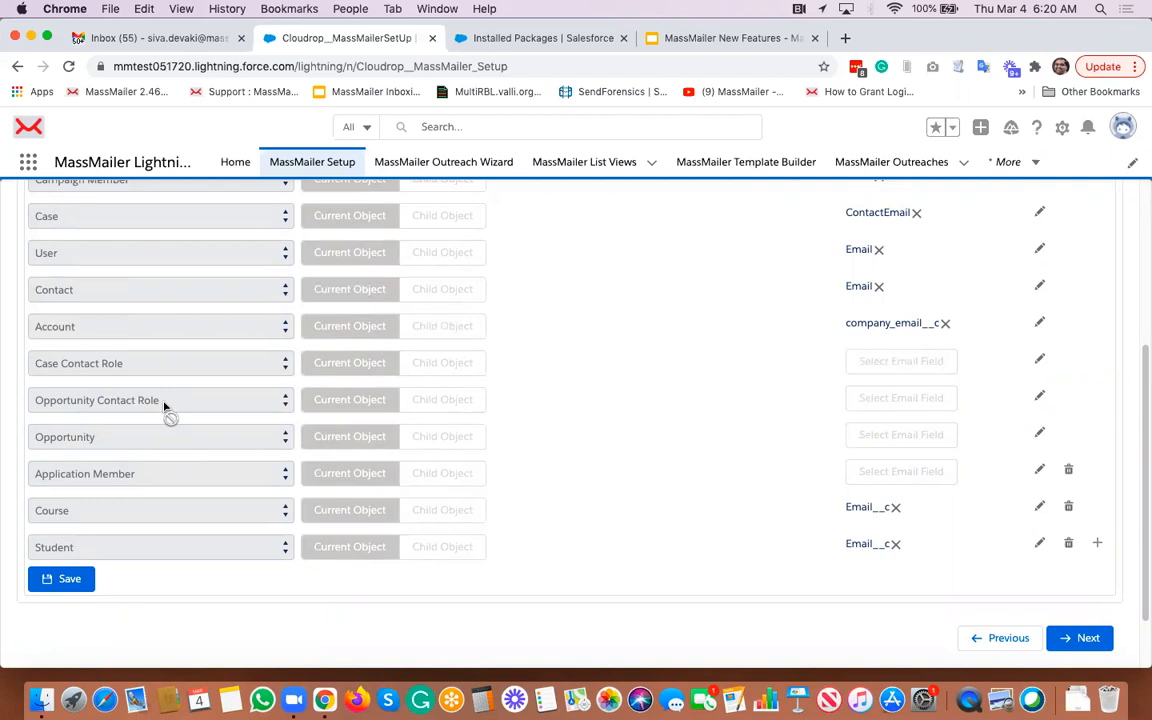
- Edit the Opportunity row to use Child Object with Opportunity Contact Role (OpportunityId) as the child
left_click(1040, 437)
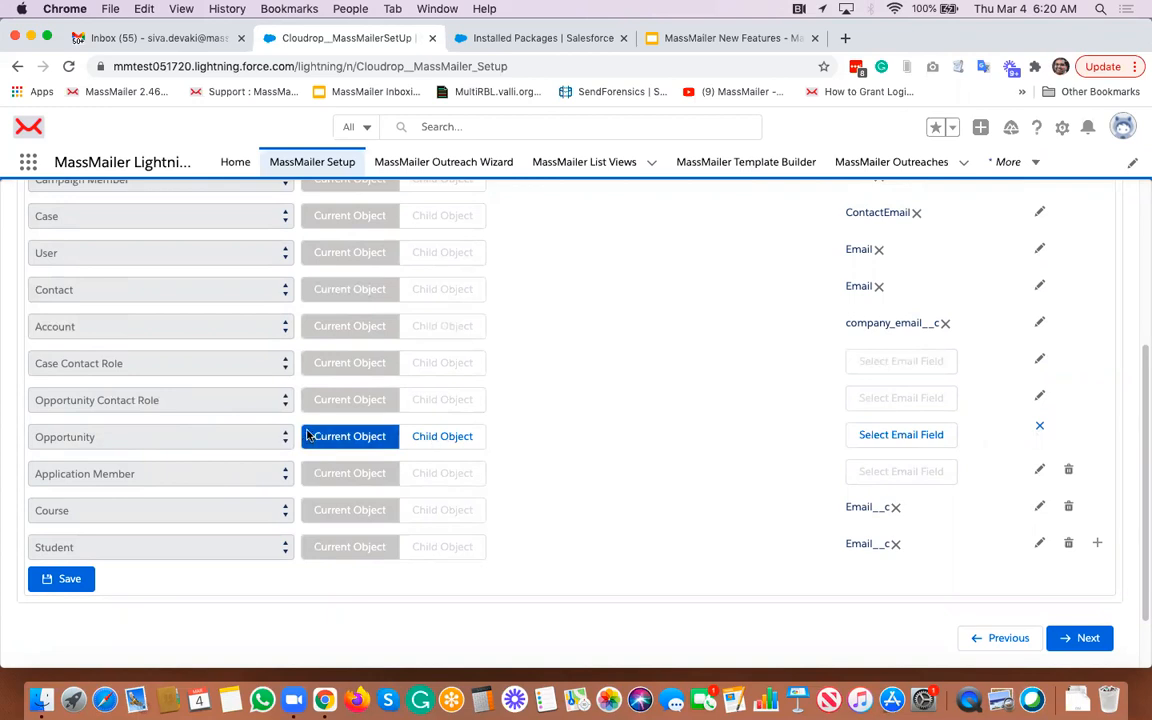
left_click(440, 437)
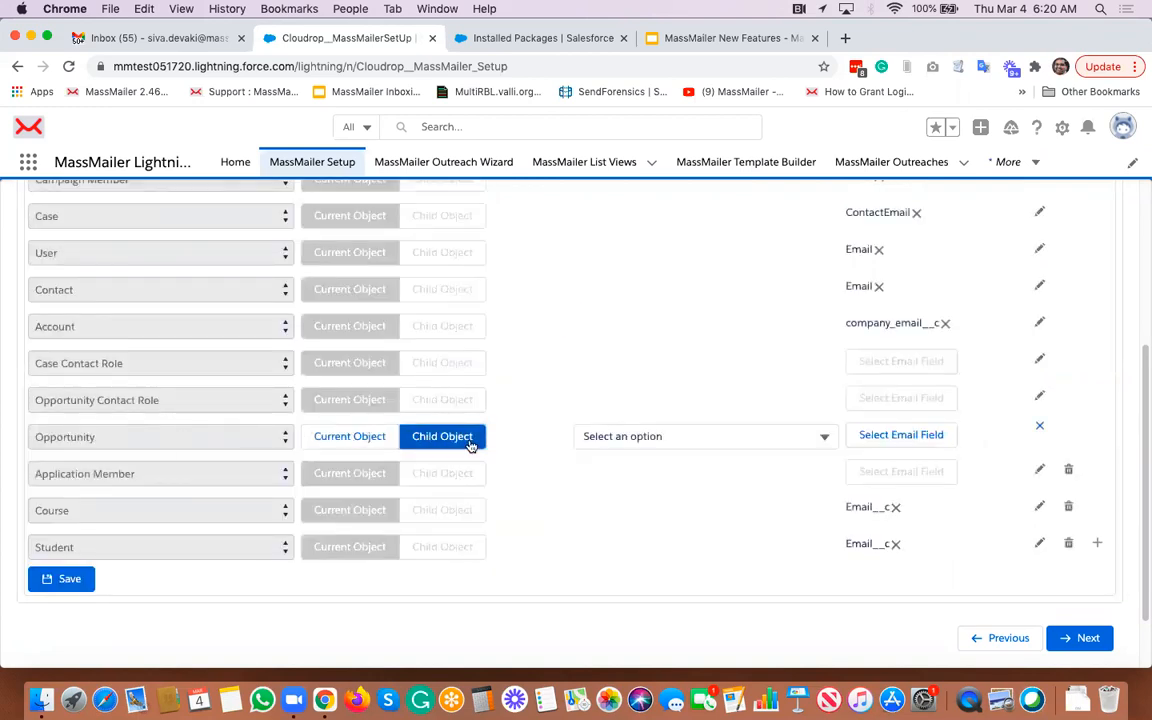
left_click(620, 437)
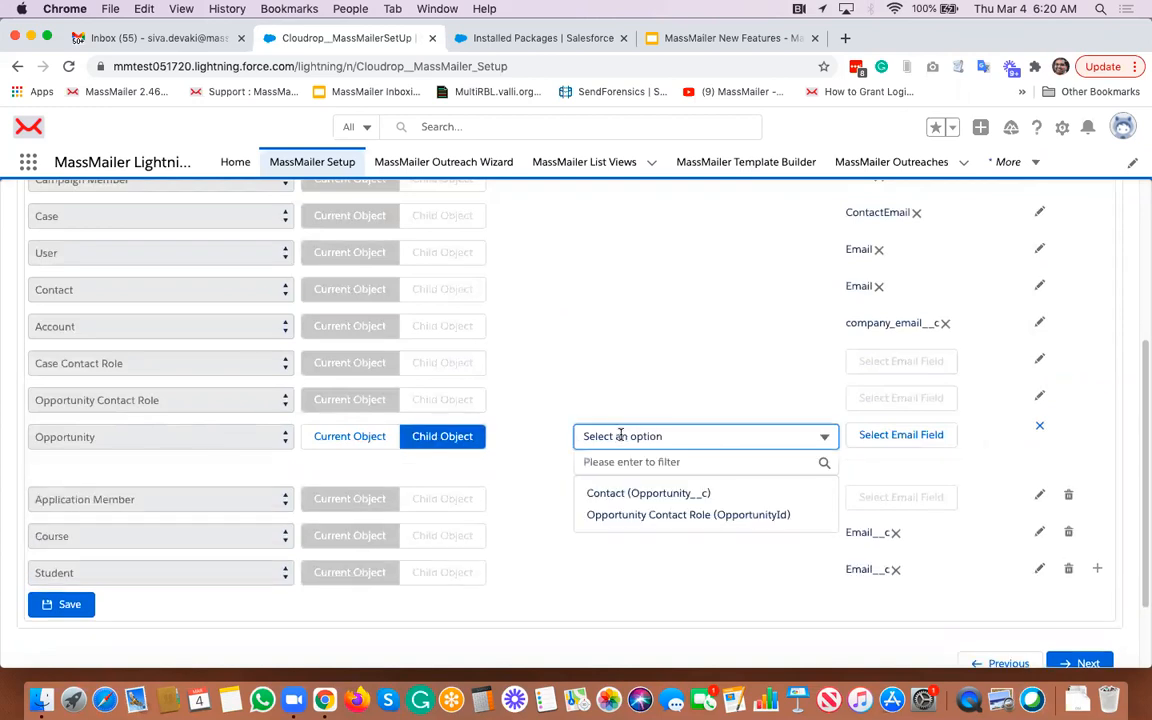
left_click(658, 516)
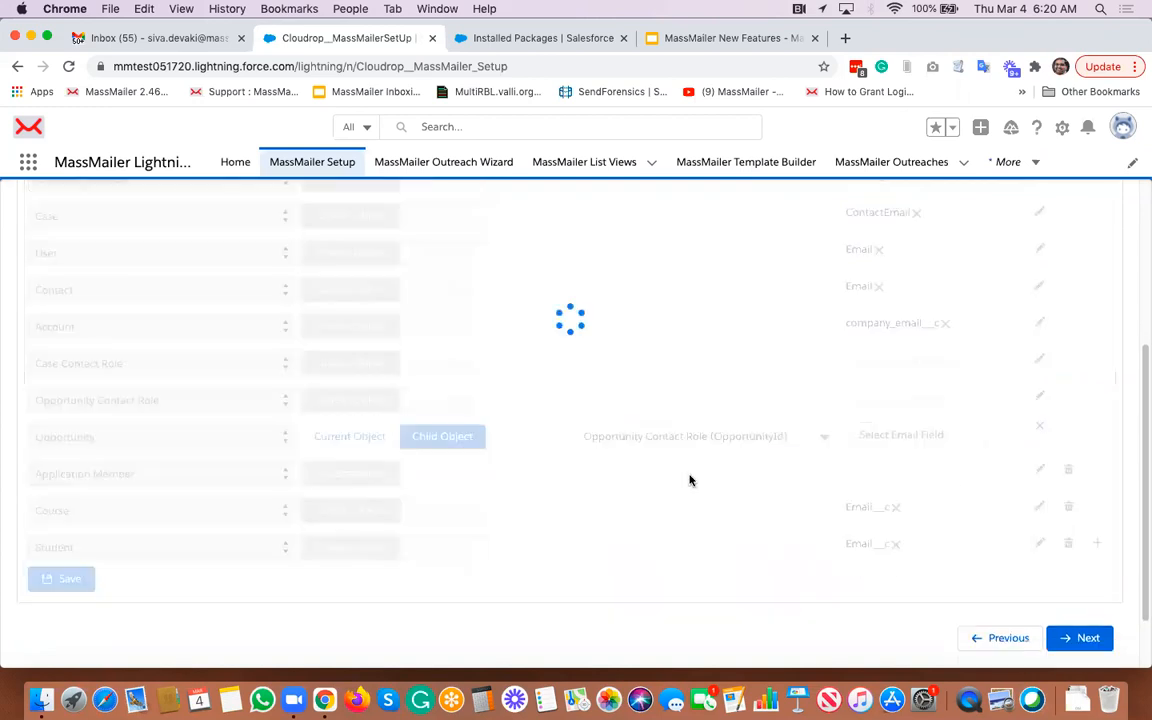
- Set the Opportunity row's email field to the Contact's Email and save the object settings
left_click(917, 436)
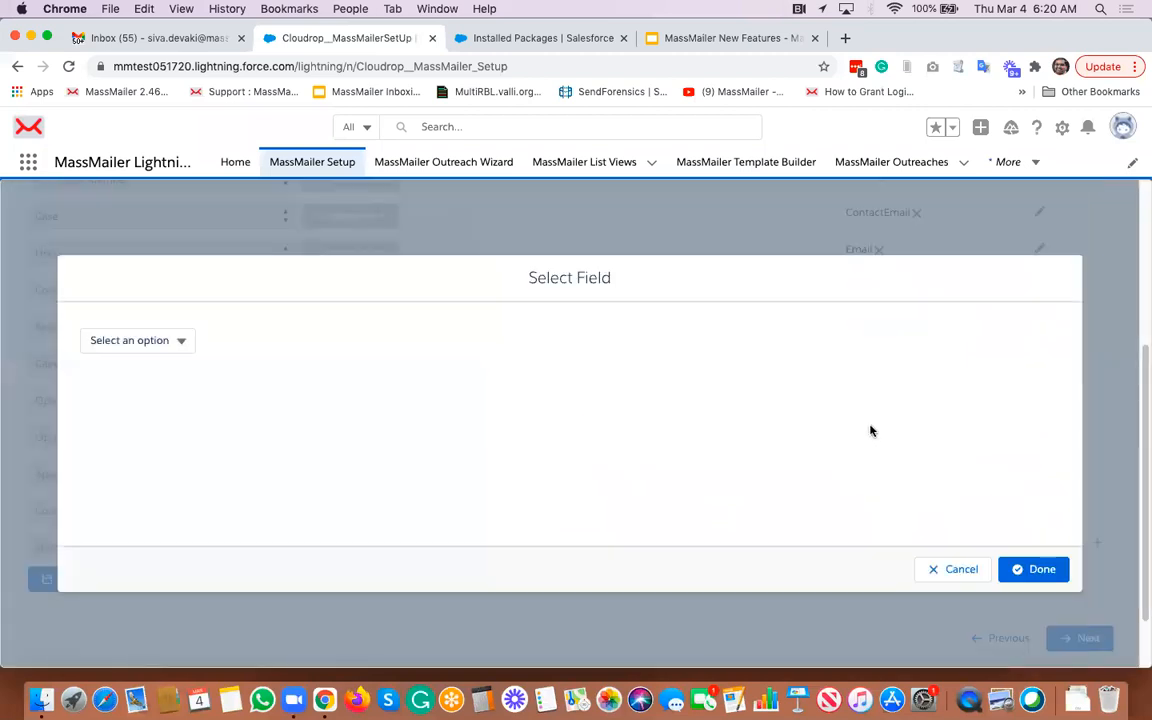
left_click(141, 342)
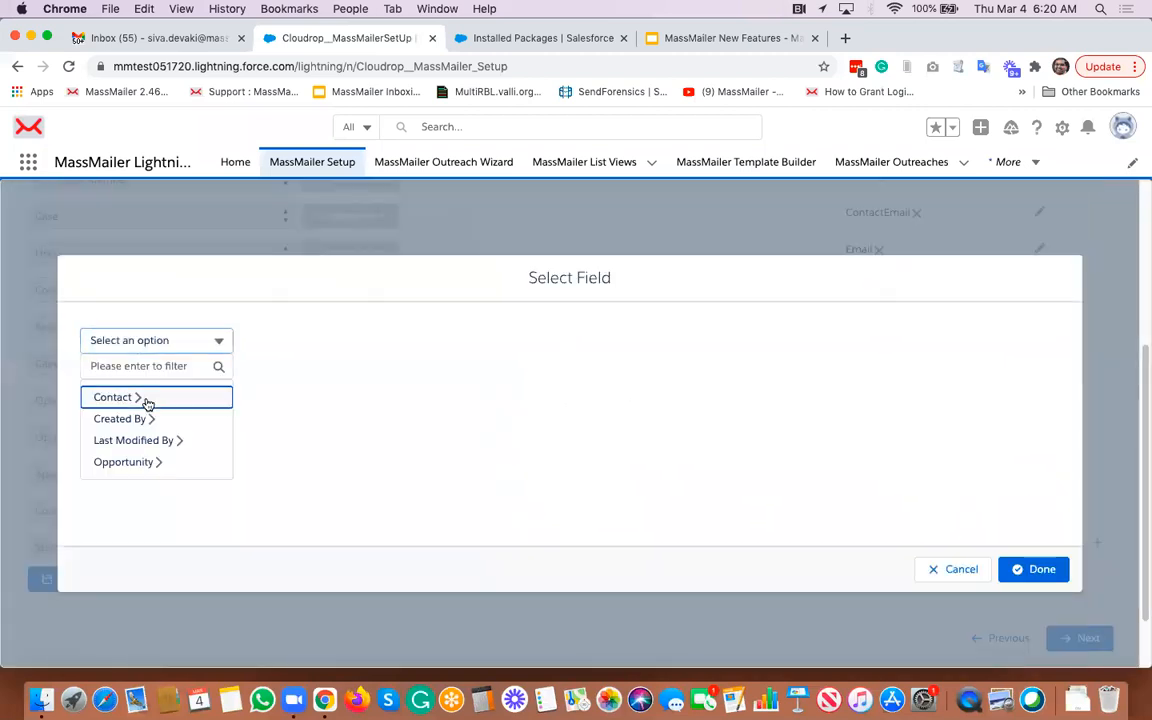
left_click(147, 399)
left_click(269, 340)
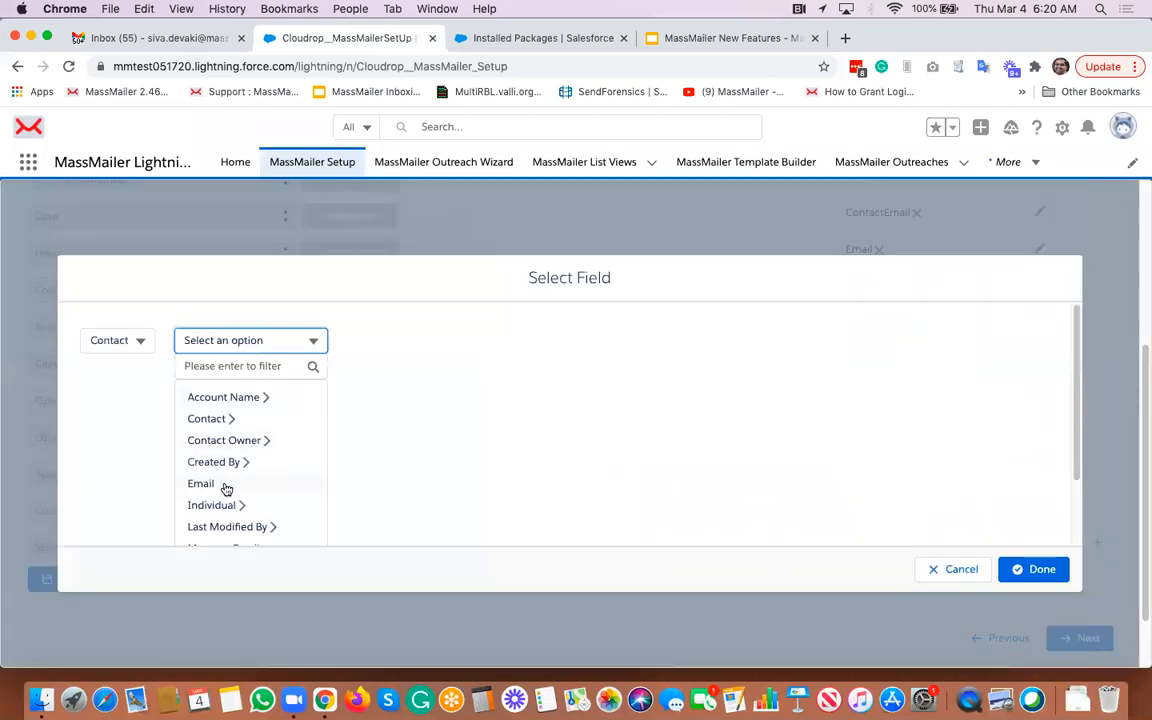
left_click(224, 485)
left_click(1022, 569)
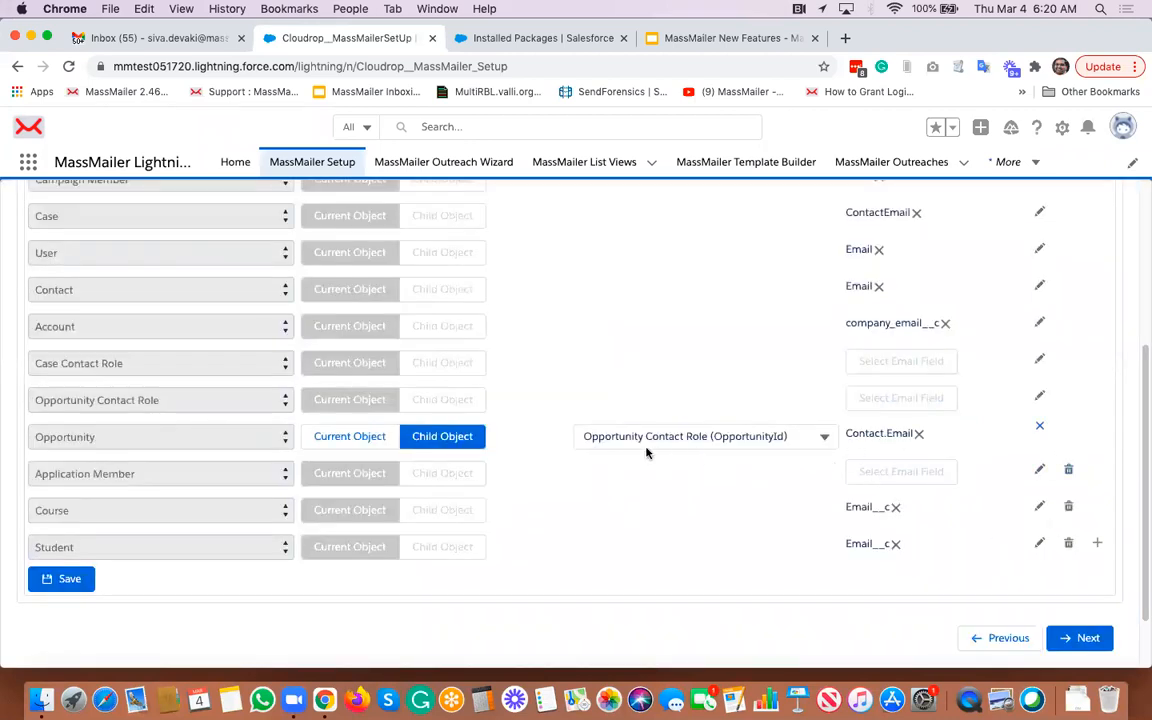
left_click(82, 583)
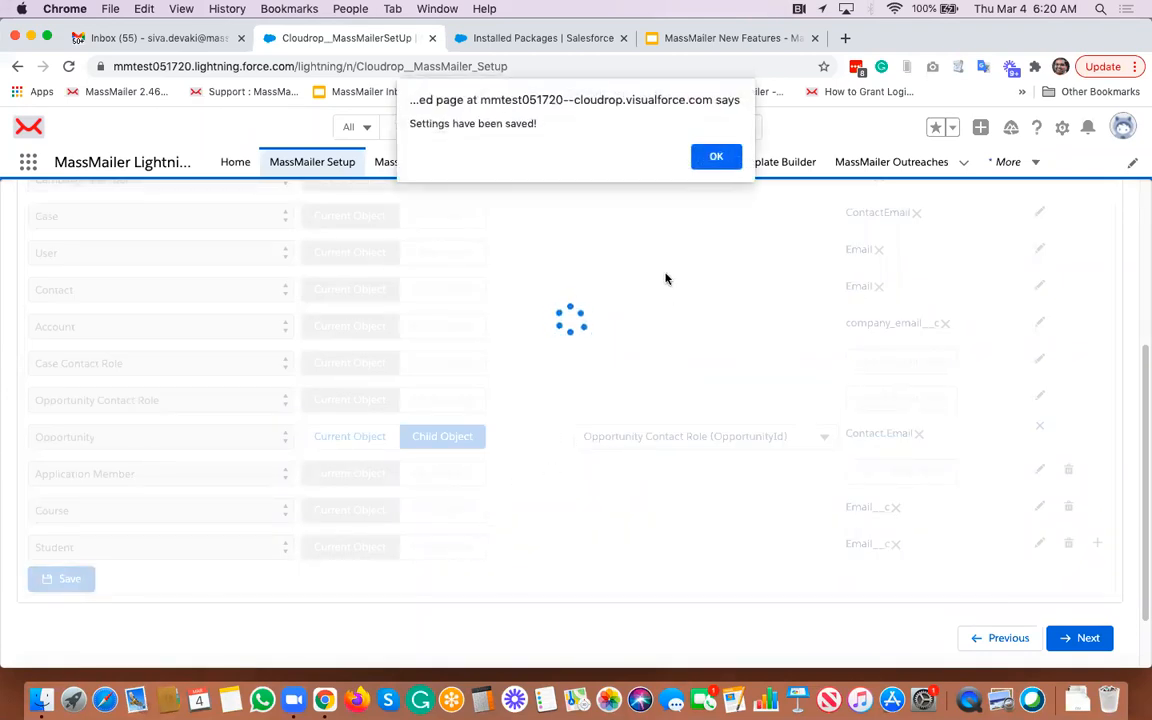
left_click(716, 156)
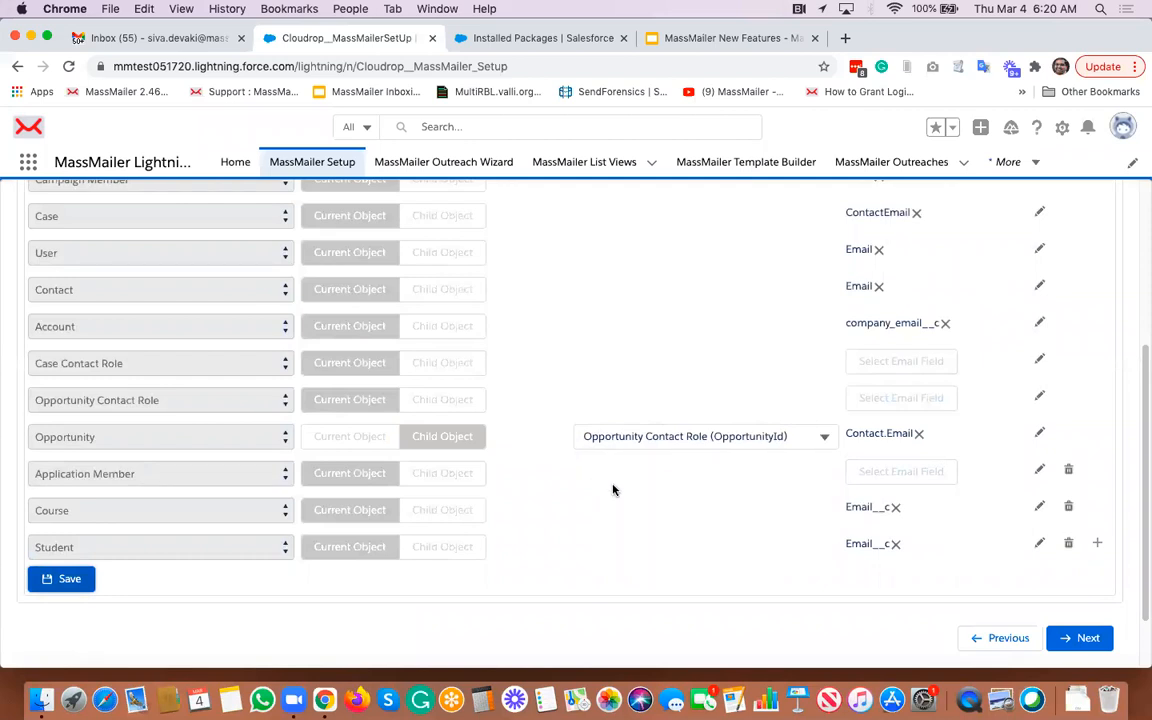
- Review the Sender Settings page and advance past IP Pools to the Tools step
scroll(613, 489, "down", 2)
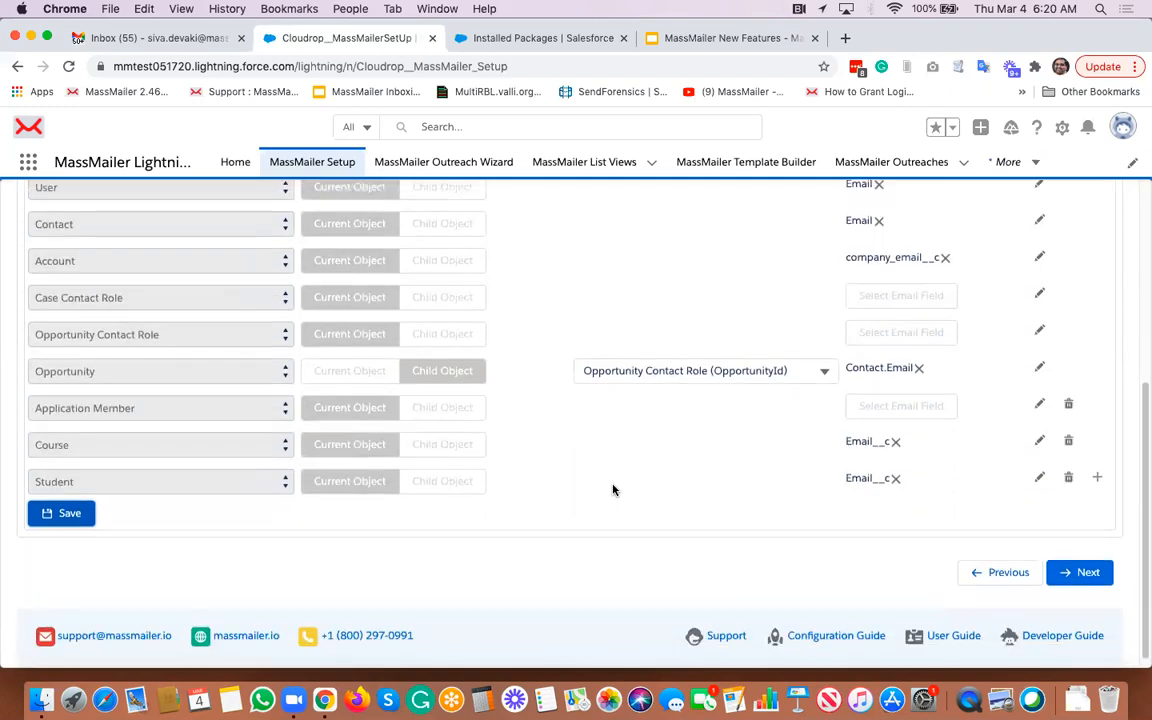
left_click(1072, 572)
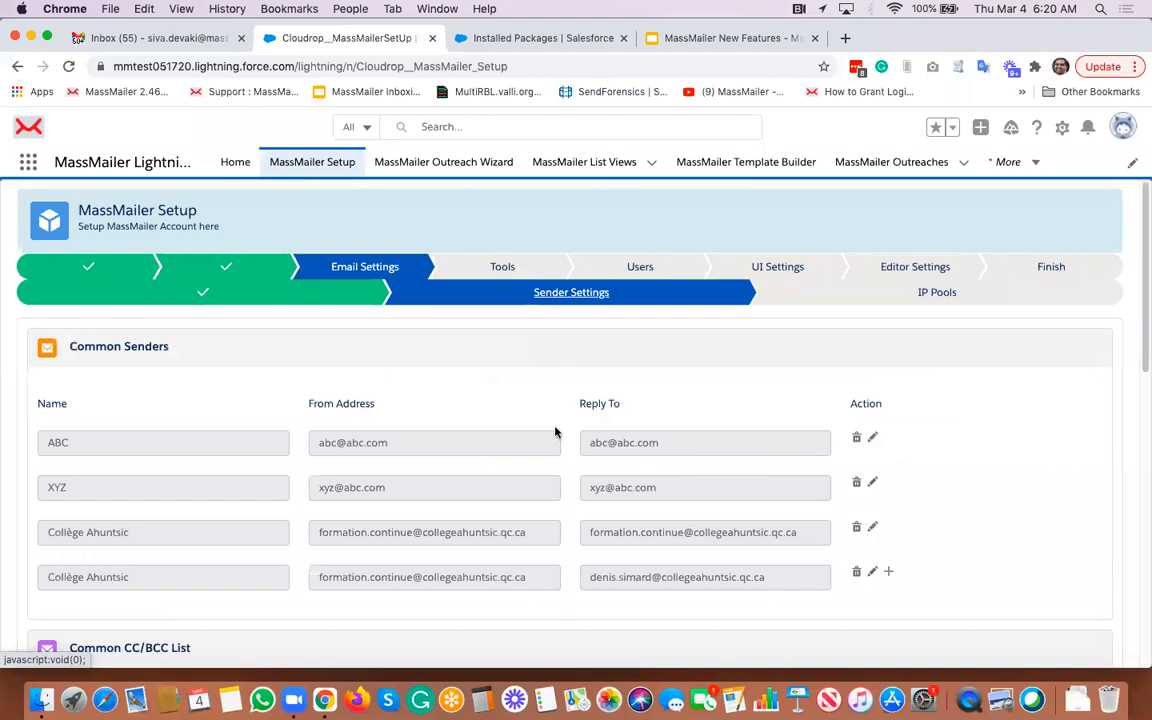
scroll(595, 433, "down", 7)
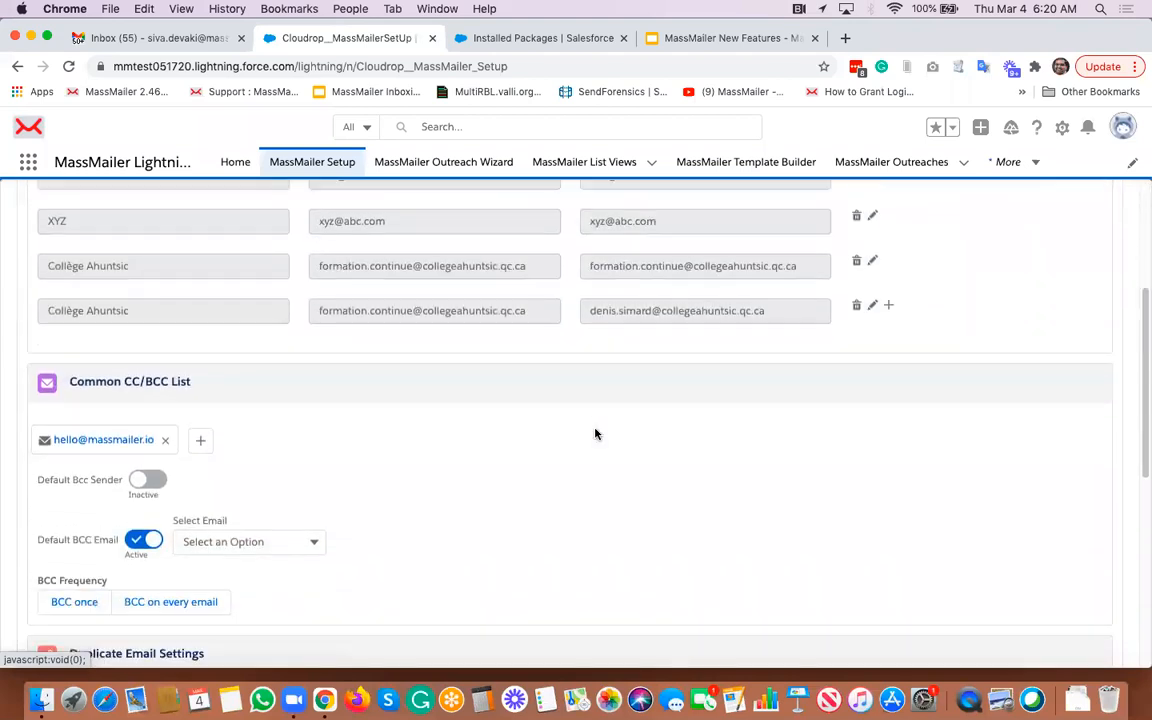
scroll(595, 433, "down", 2)
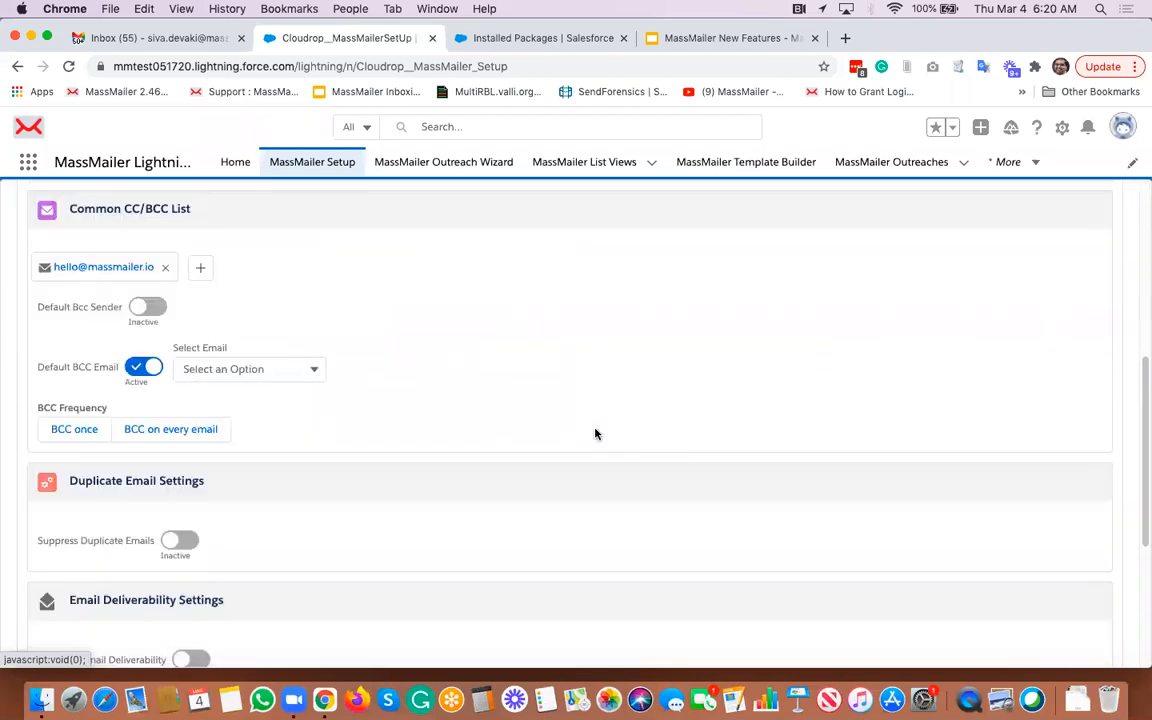
scroll(595, 433, "down", 6)
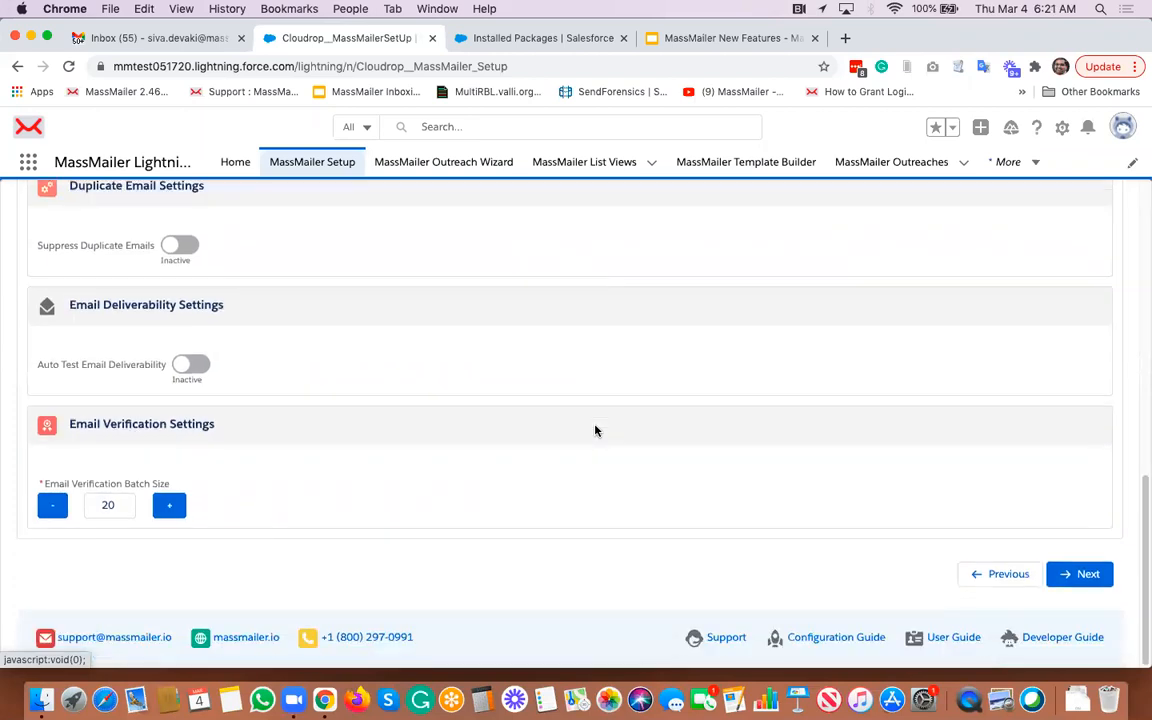
left_click(1088, 576)
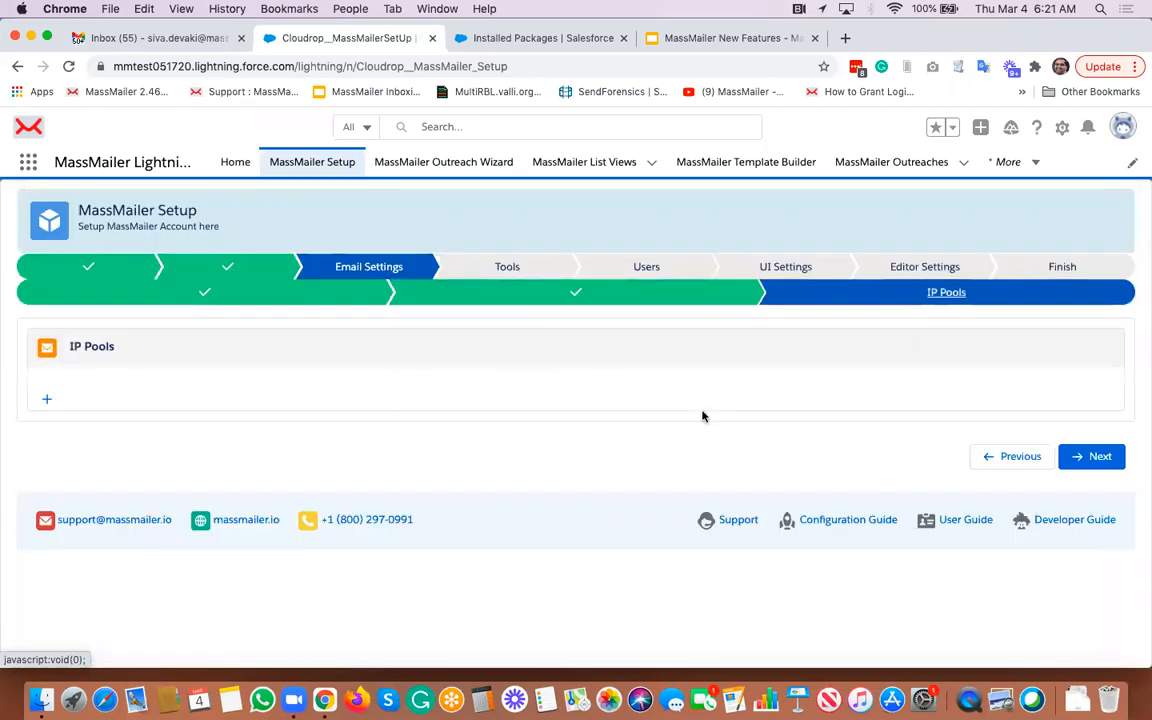
left_click(1068, 457)
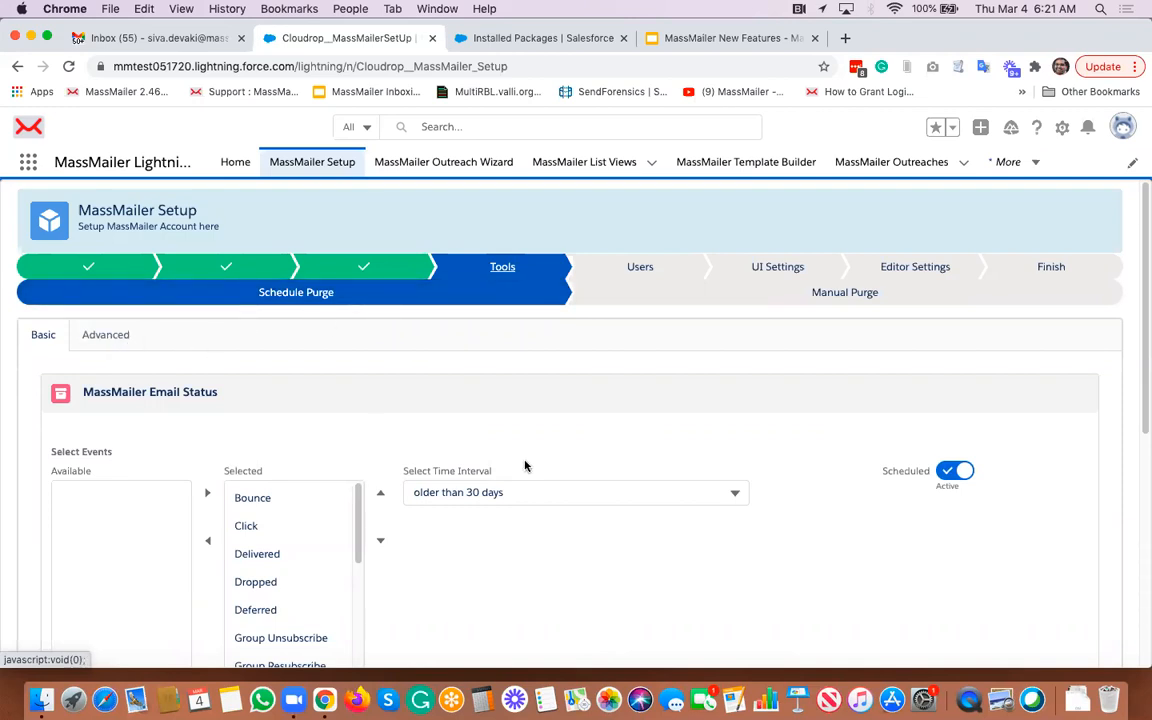
- Review the Schedule Purge basic and advanced tabs, then open the Manual Purge page
scroll(525, 466, "down", 3)
scroll(525, 466, "down", 8)
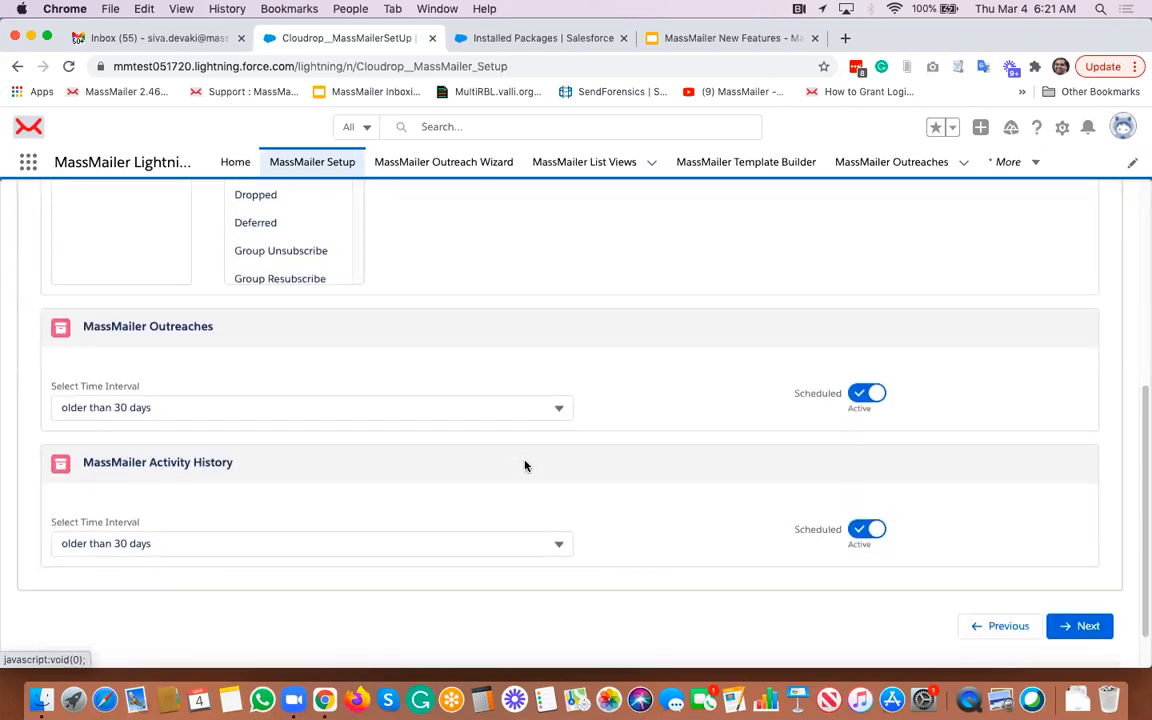
scroll(525, 466, "up", 10)
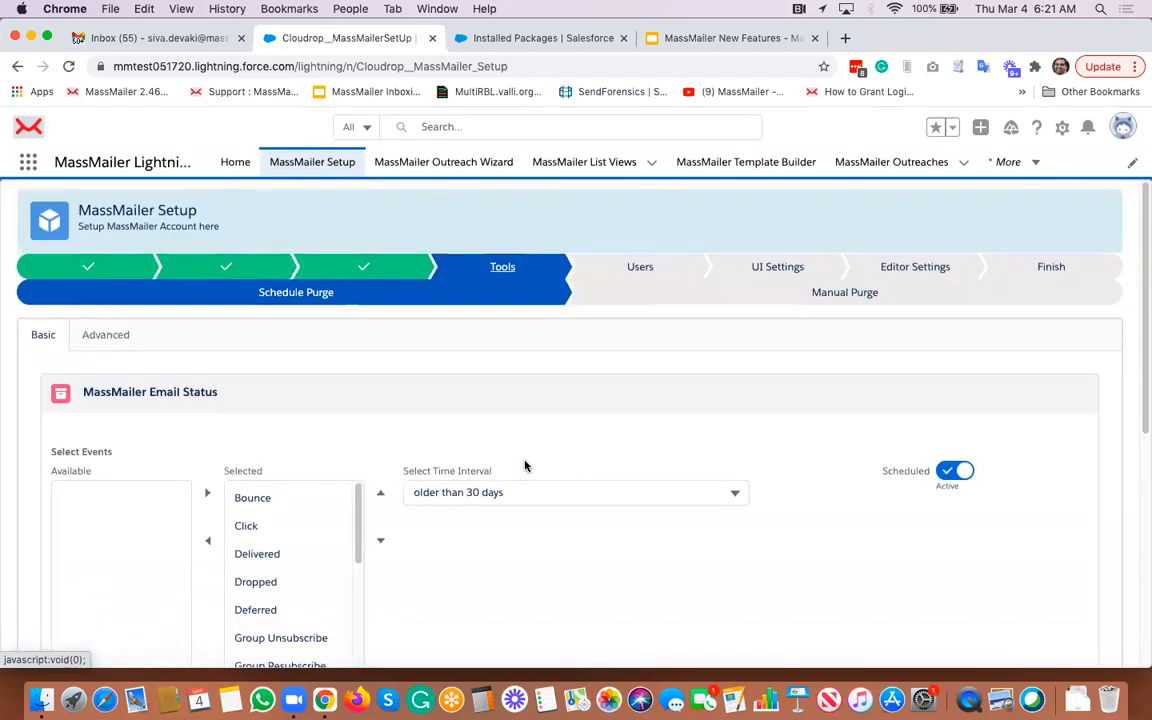
left_click(108, 336)
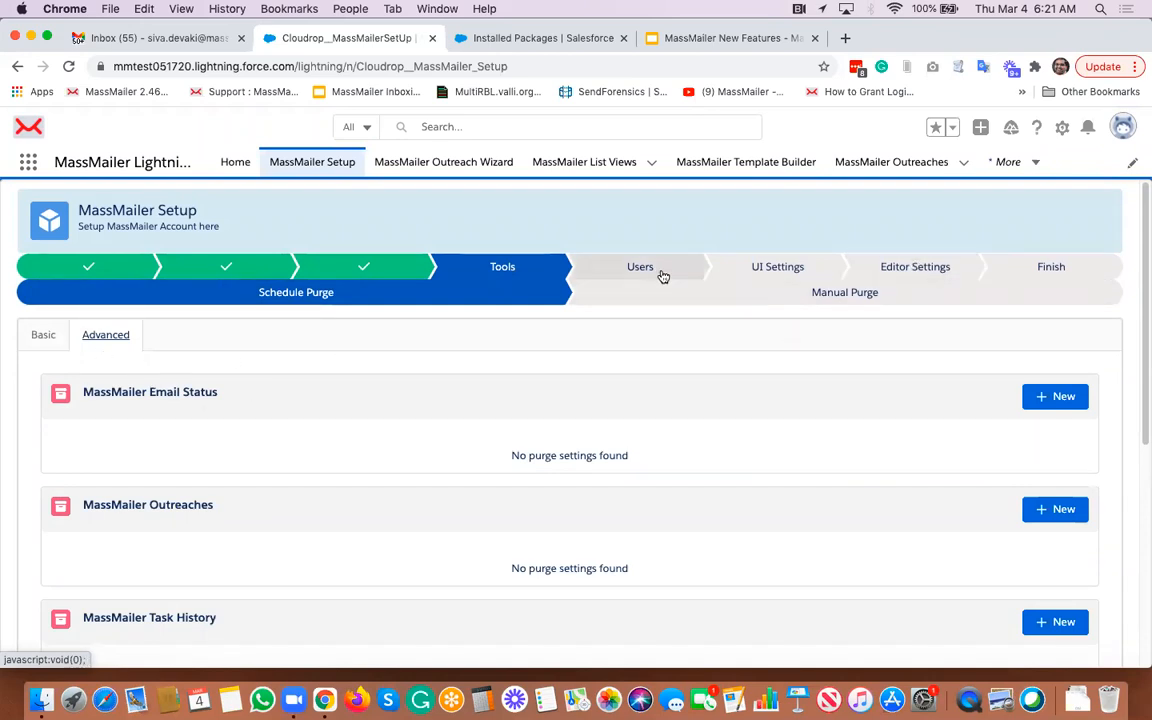
left_click(828, 298)
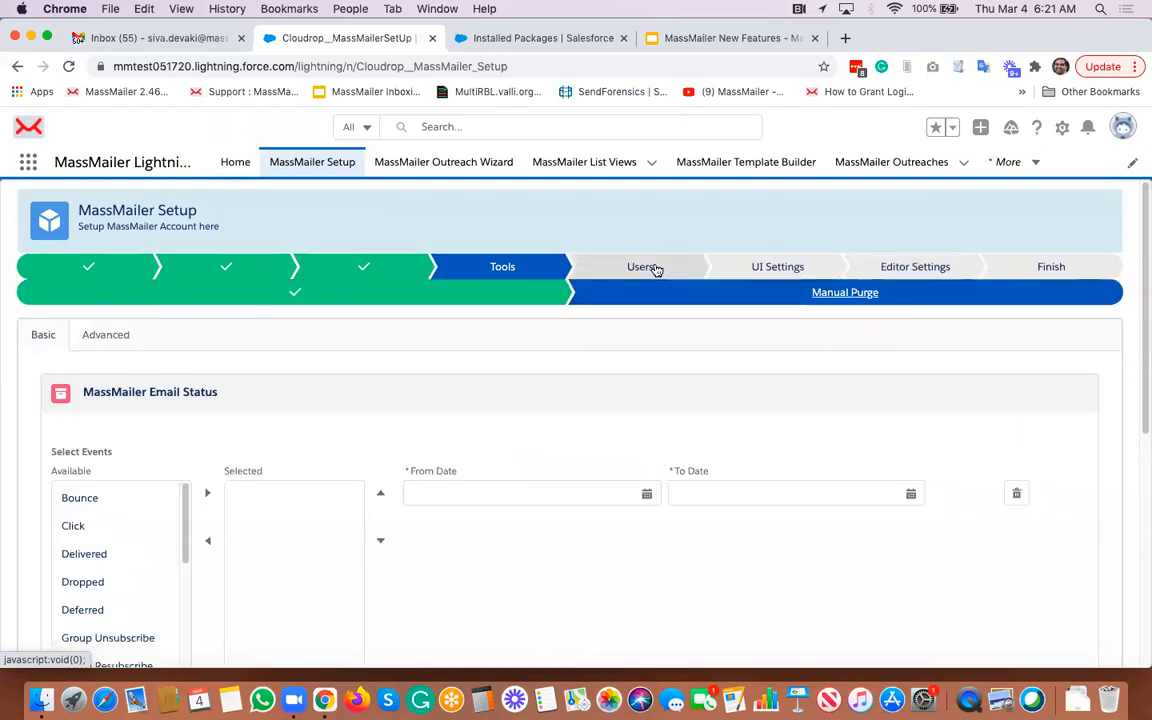
- Open the Users step, review the MassMailer users list, and advance to UI Settings
left_click(642, 267)
scroll(720, 400, "down", 1)
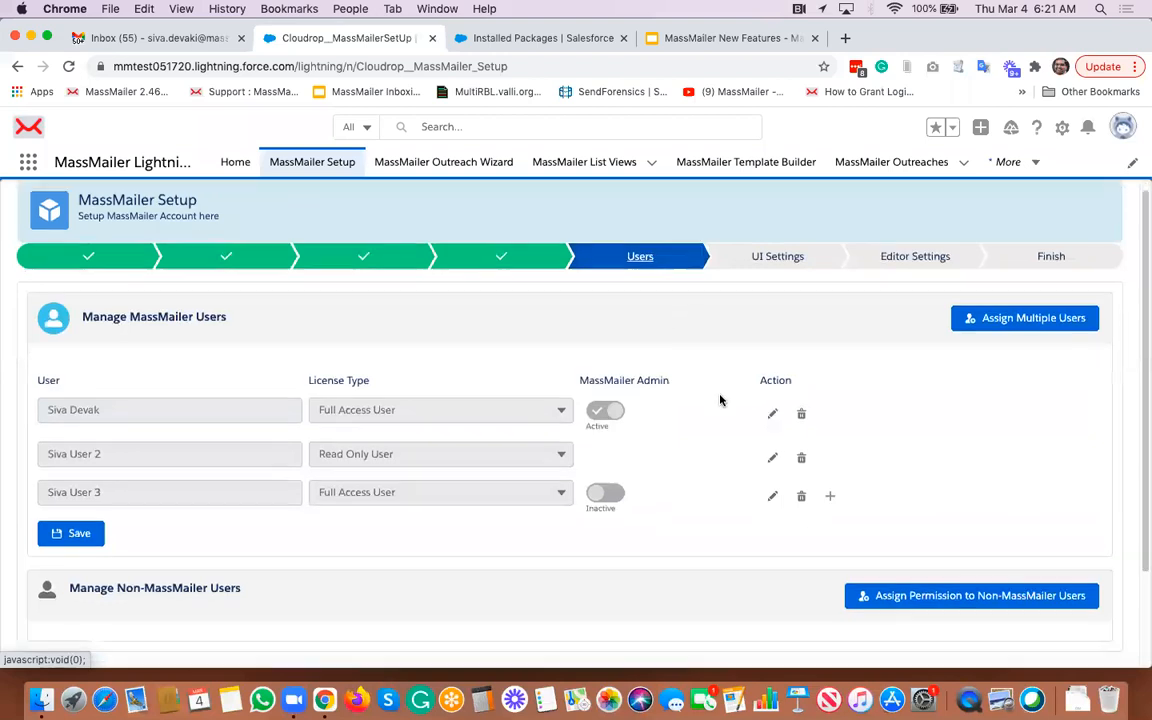
scroll(720, 400, "down", 3)
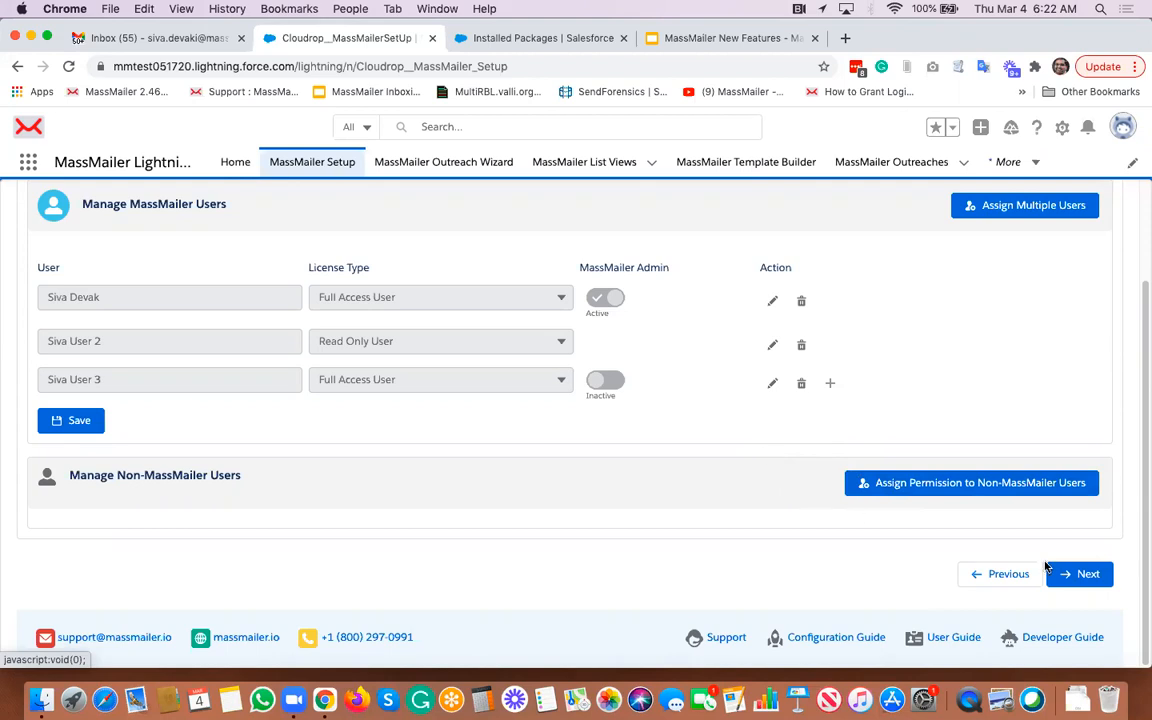
left_click(1090, 577)
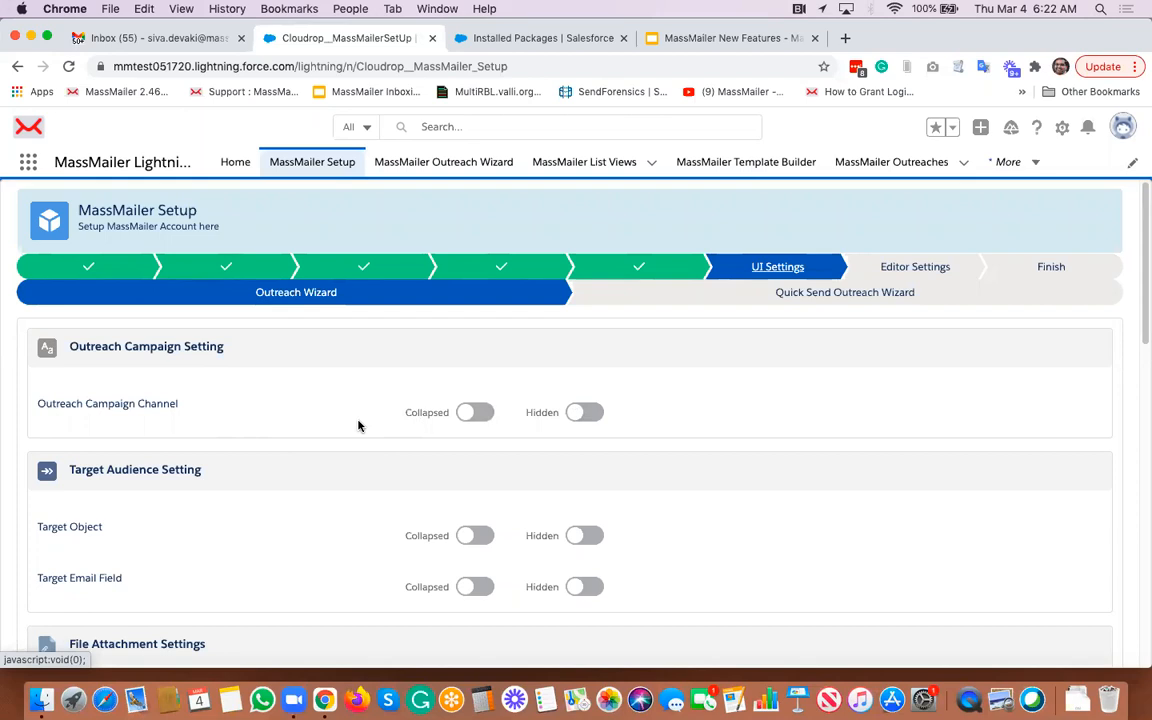
- Review the Outreach Wizard UI settings from campaign settings down to the delivery options
scroll(358, 426, "down", 5)
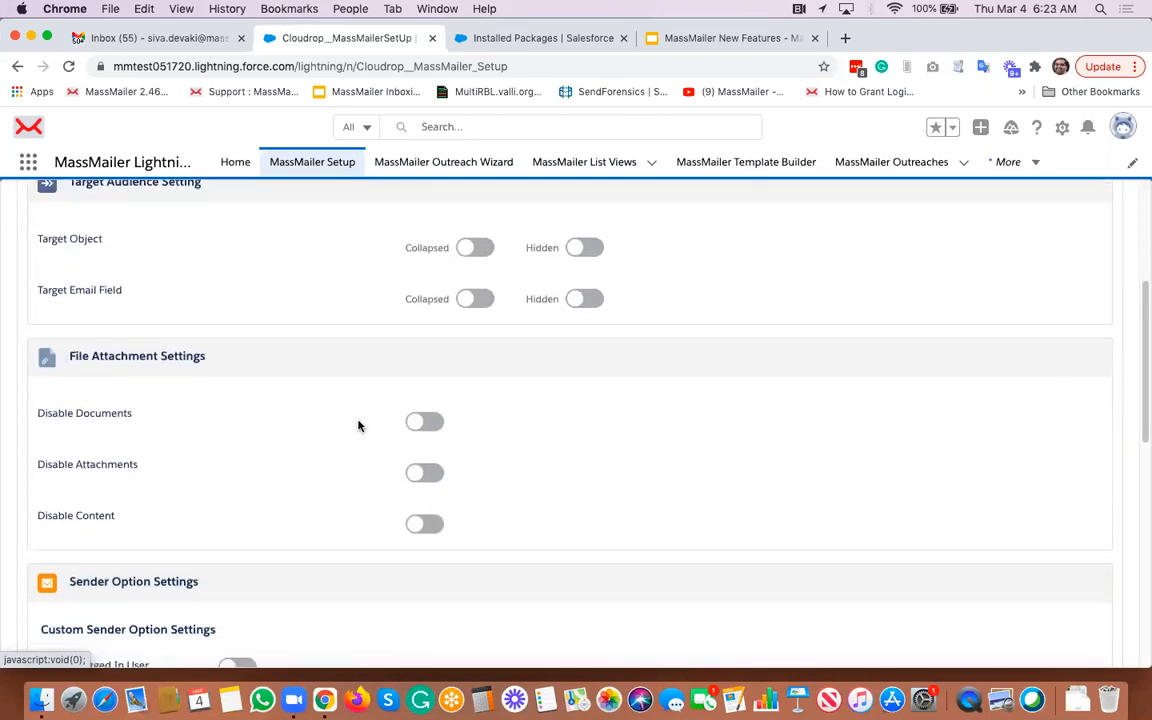
scroll(358, 426, "down", 2)
scroll(358, 426, "up", 1)
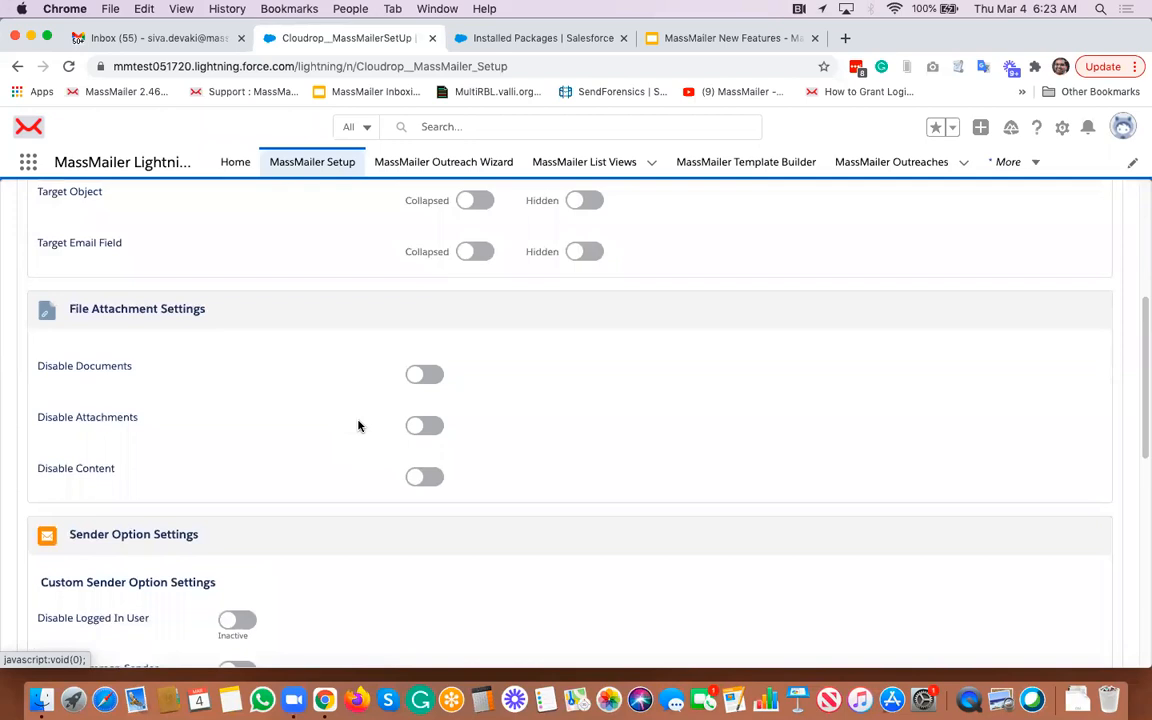
scroll(358, 426, "down", 2)
scroll(358, 426, "down", 3)
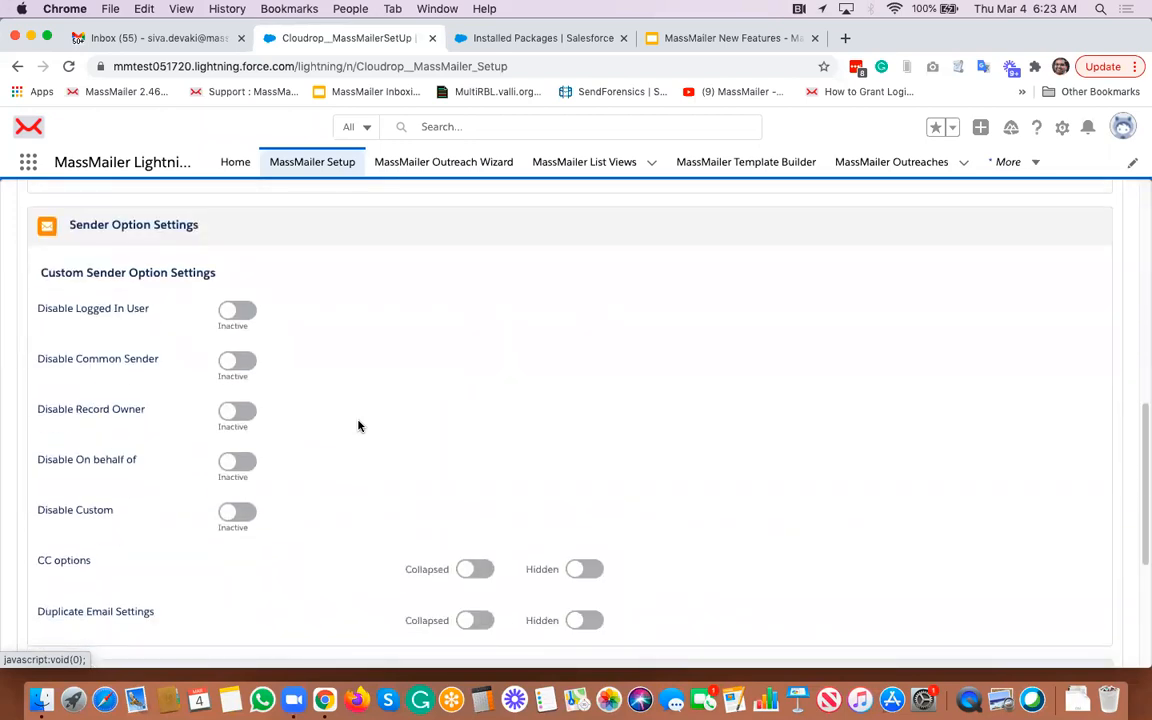
scroll(358, 426, "down", 2)
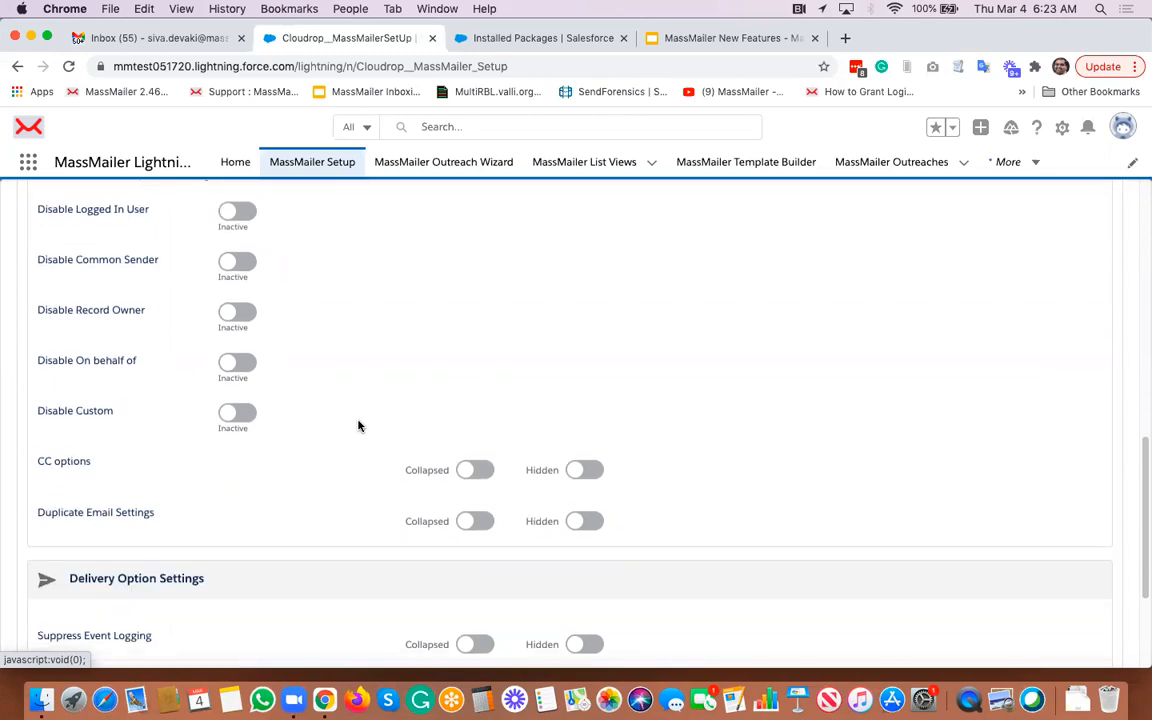
scroll(358, 426, "up", 1)
scroll(325, 316, "up", 10)
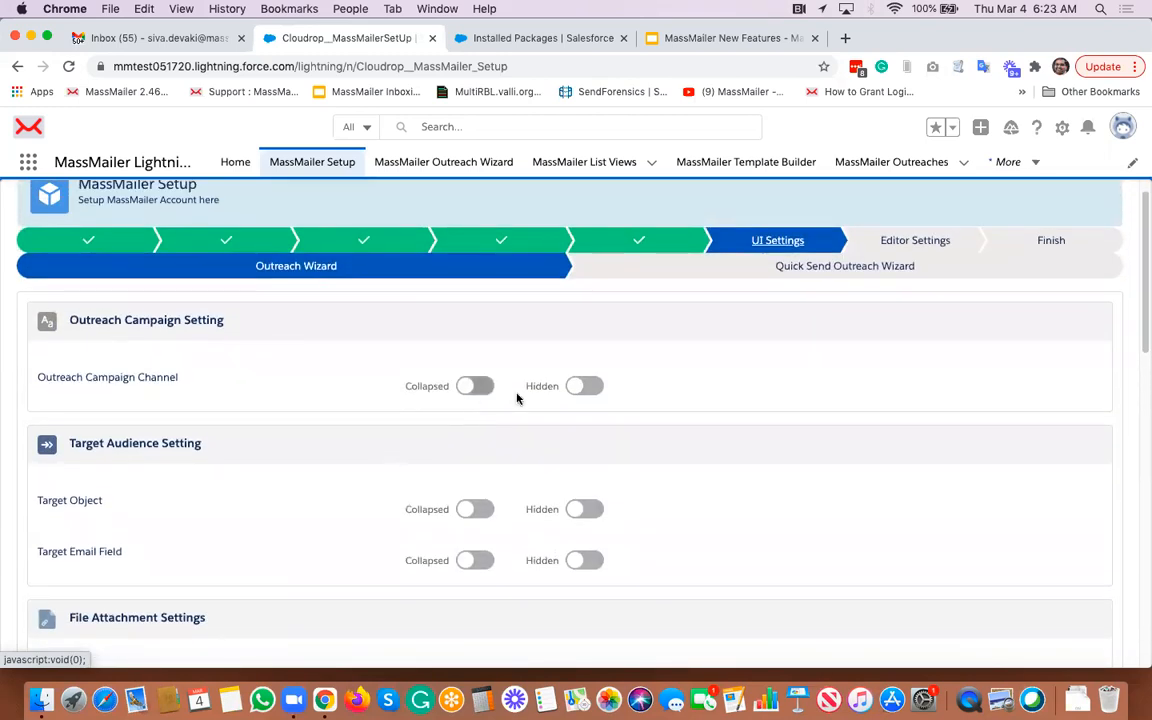
scroll(454, 433, "down", 3)
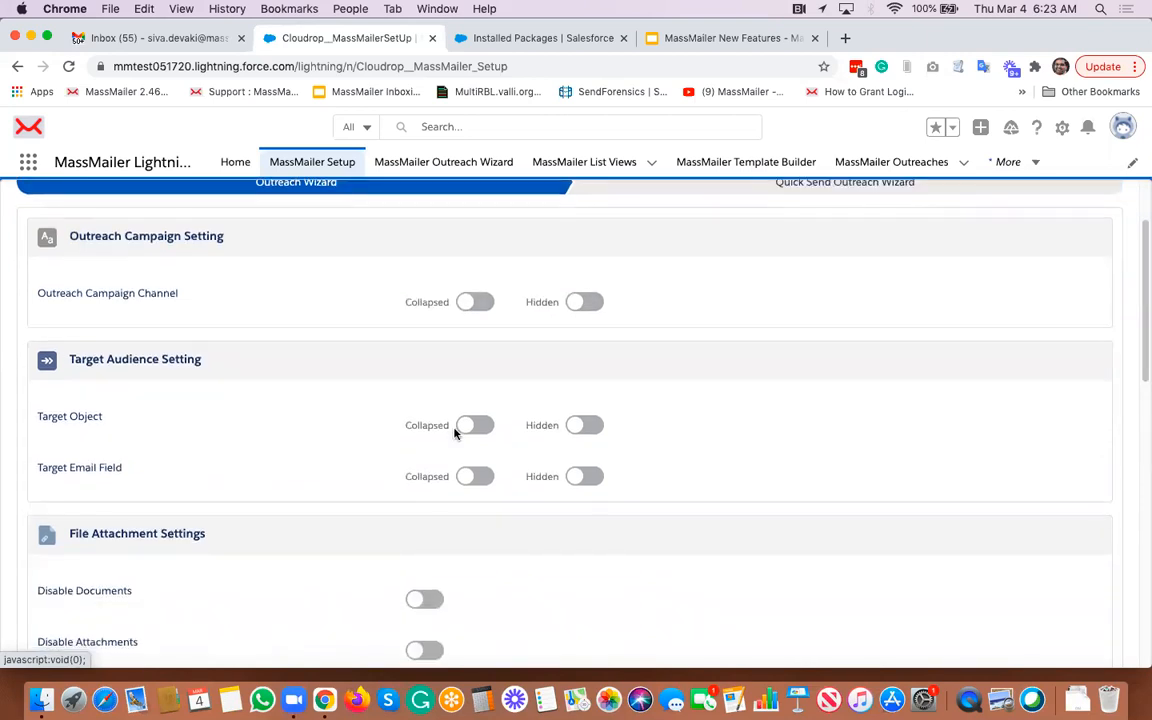
scroll(455, 432, "down", 2)
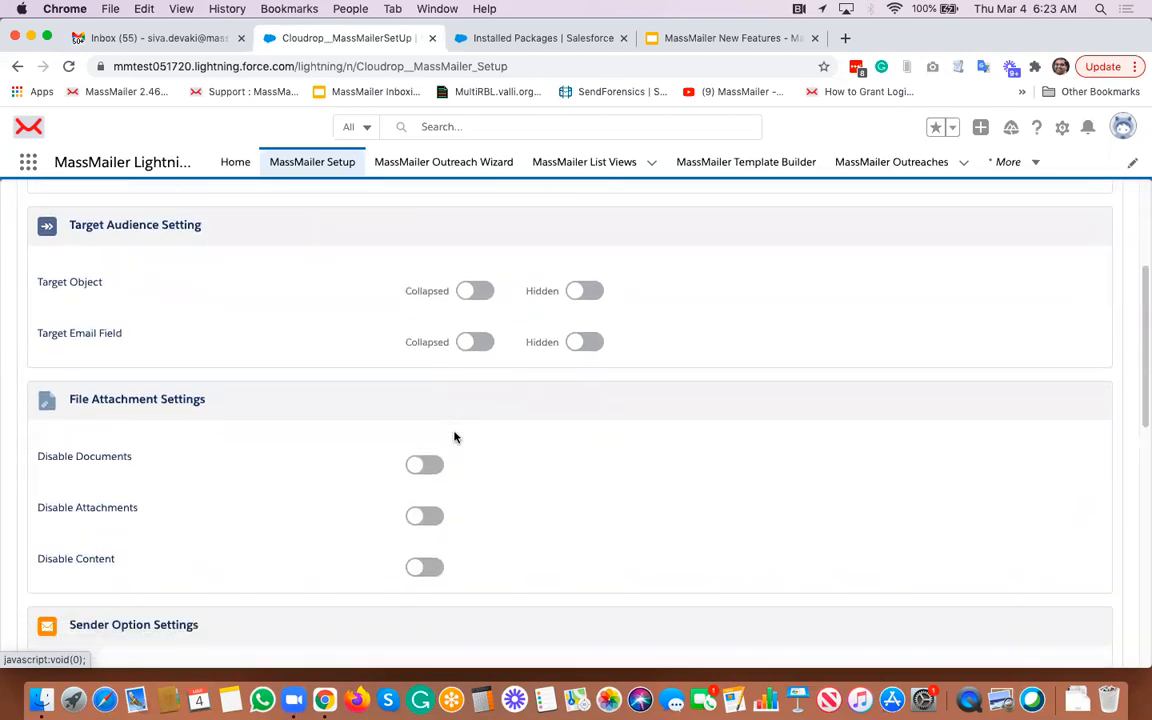
scroll(517, 499, "down", 2)
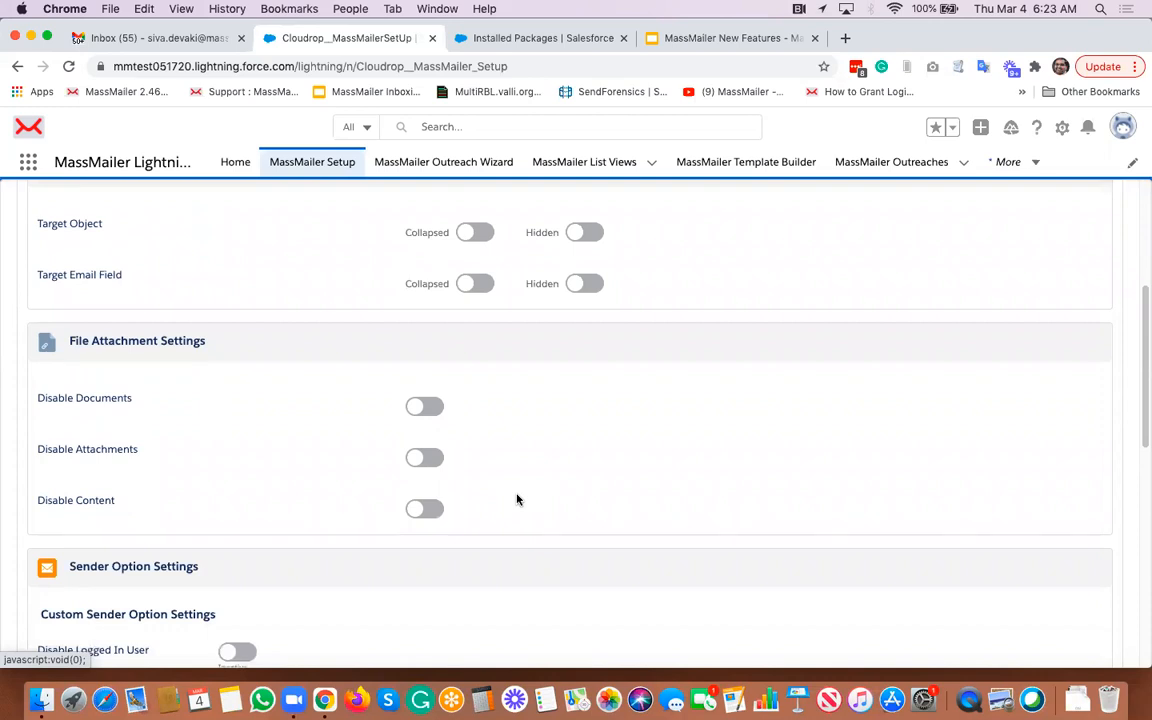
scroll(517, 499, "down", 5)
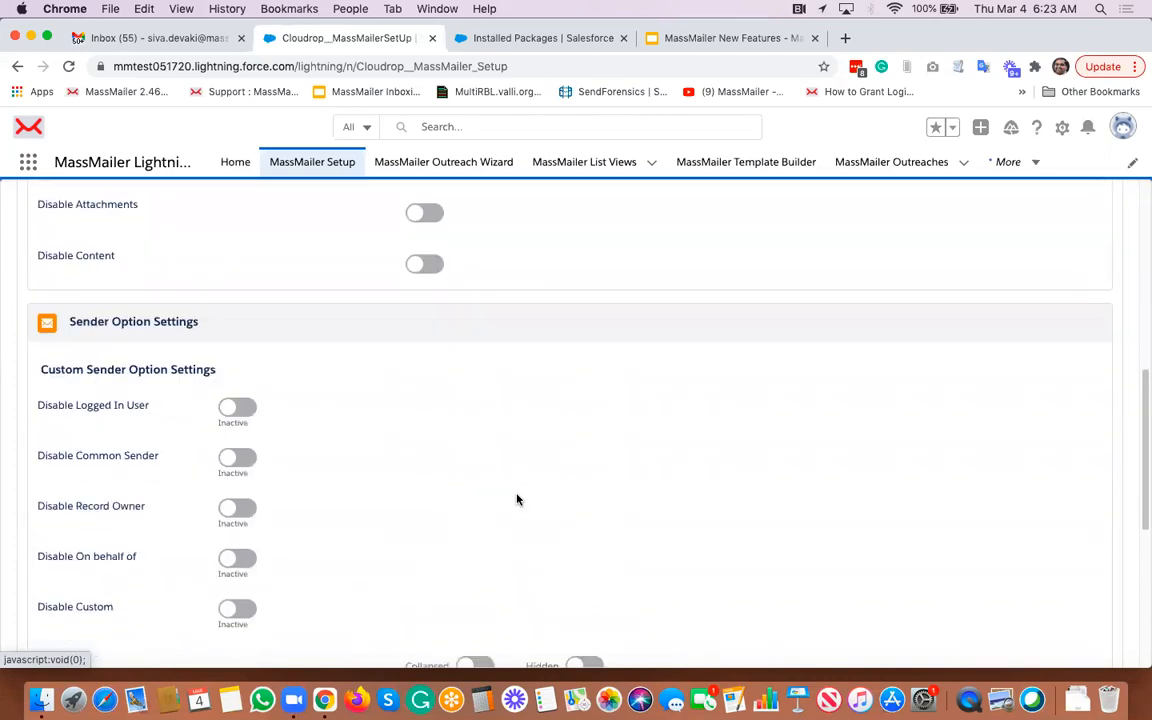
scroll(517, 499, "down", 3)
scroll(517, 499, "down", 3)
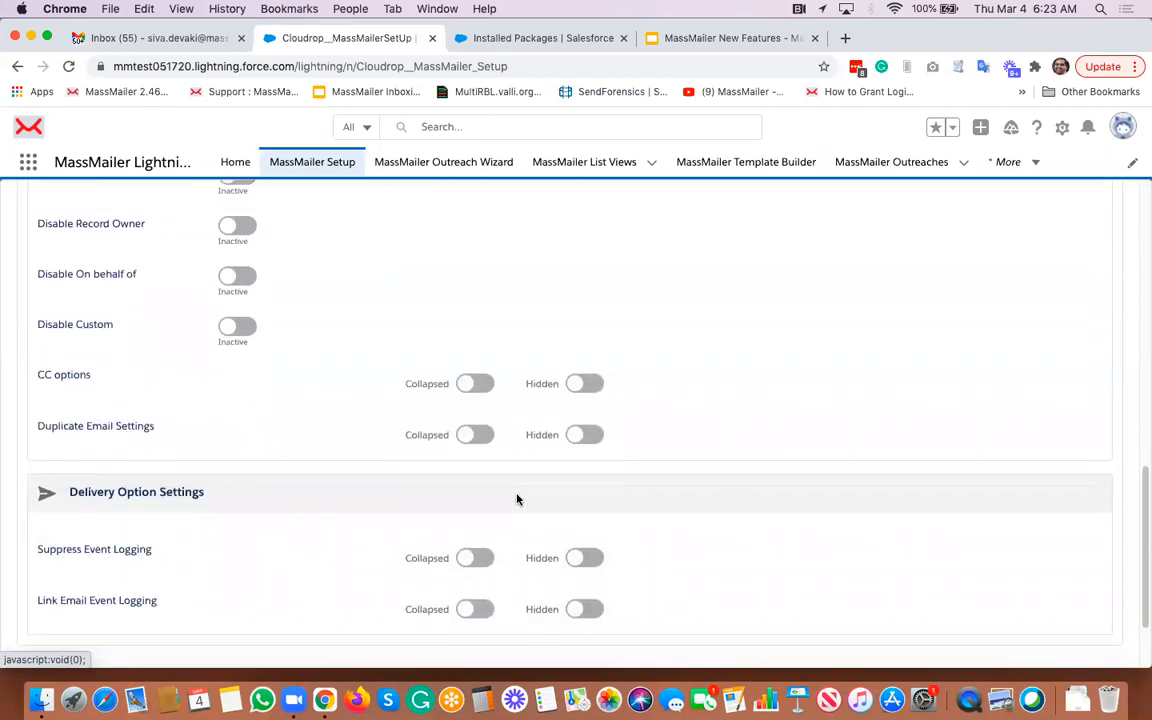
scroll(517, 499, "down", 2)
scroll(517, 499, "down", 1)
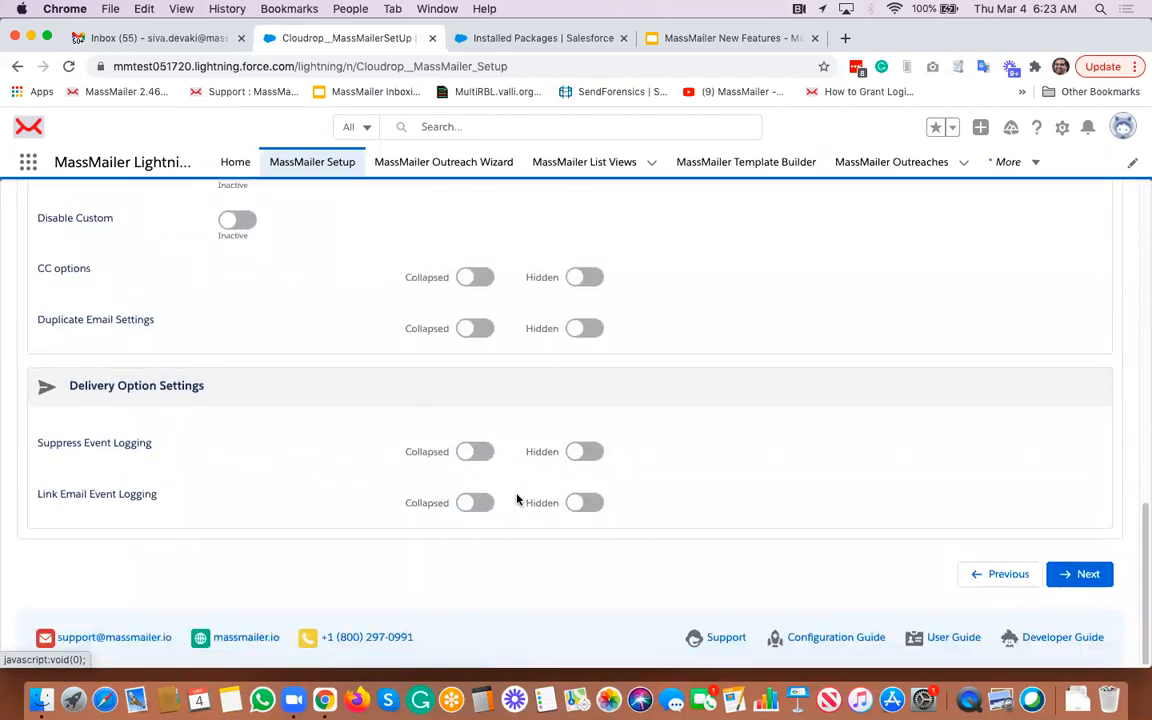
- Set Suppress Event Logging to Hidden and Link Email Event Logging to Collapsed in the Outreach Wizard delivery options
scroll(517, 499, "up", 1)
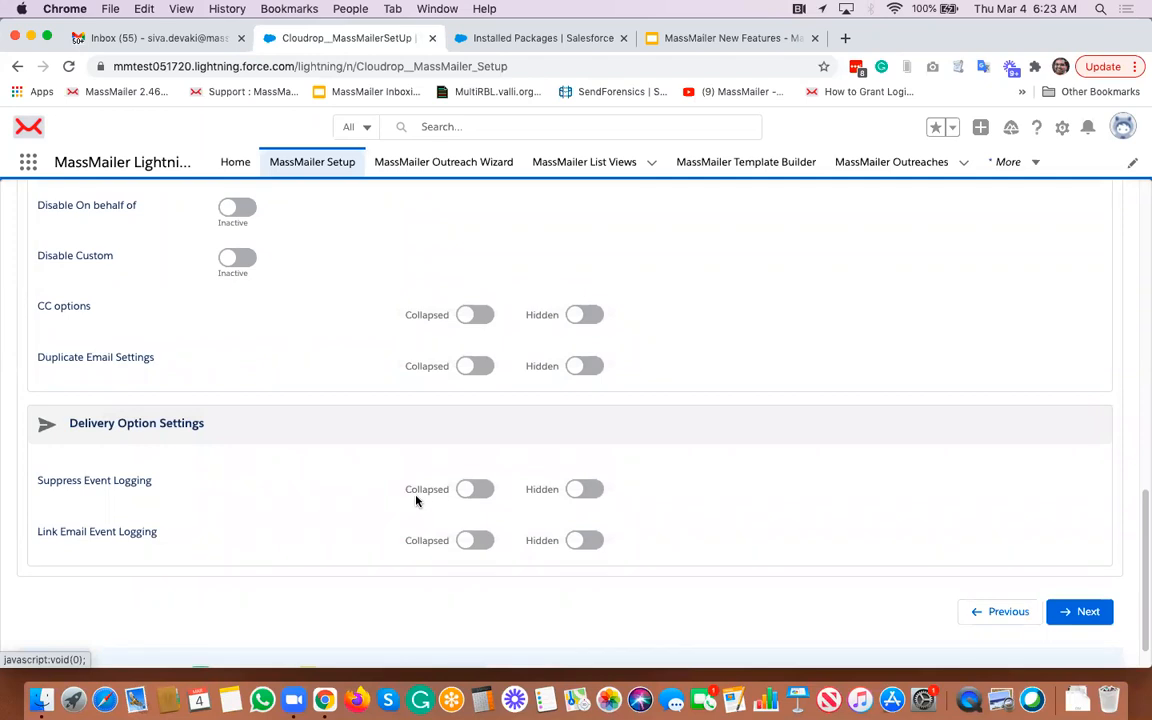
left_click(594, 491)
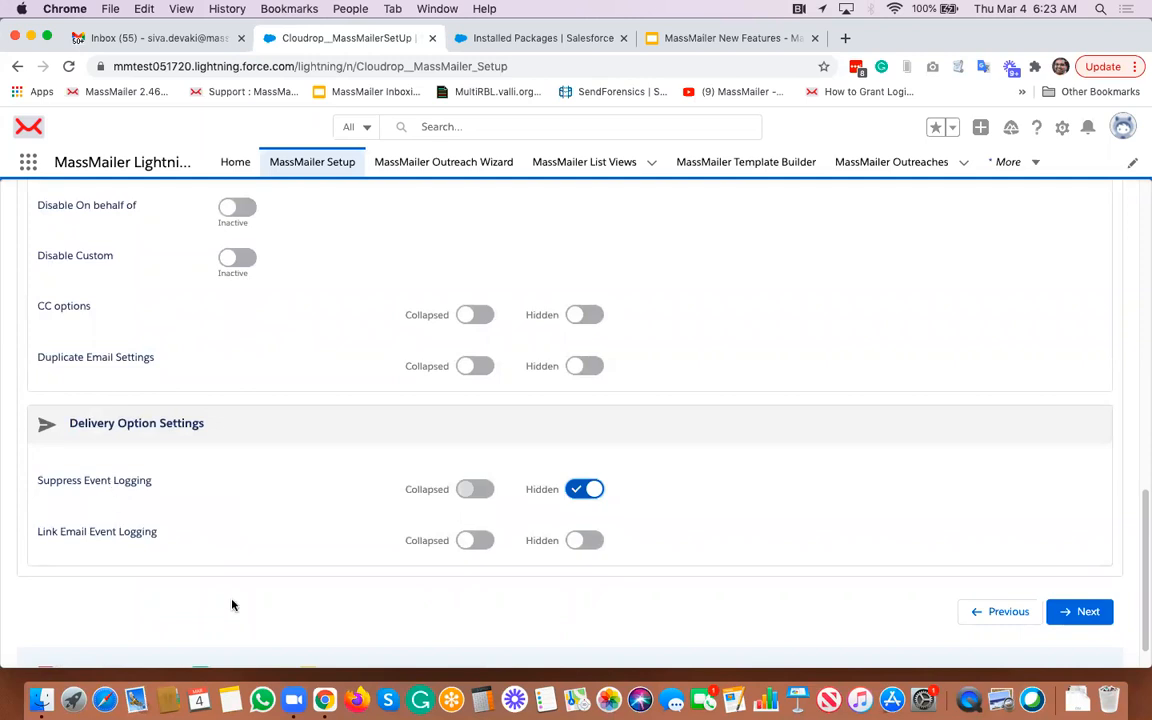
left_click(586, 541)
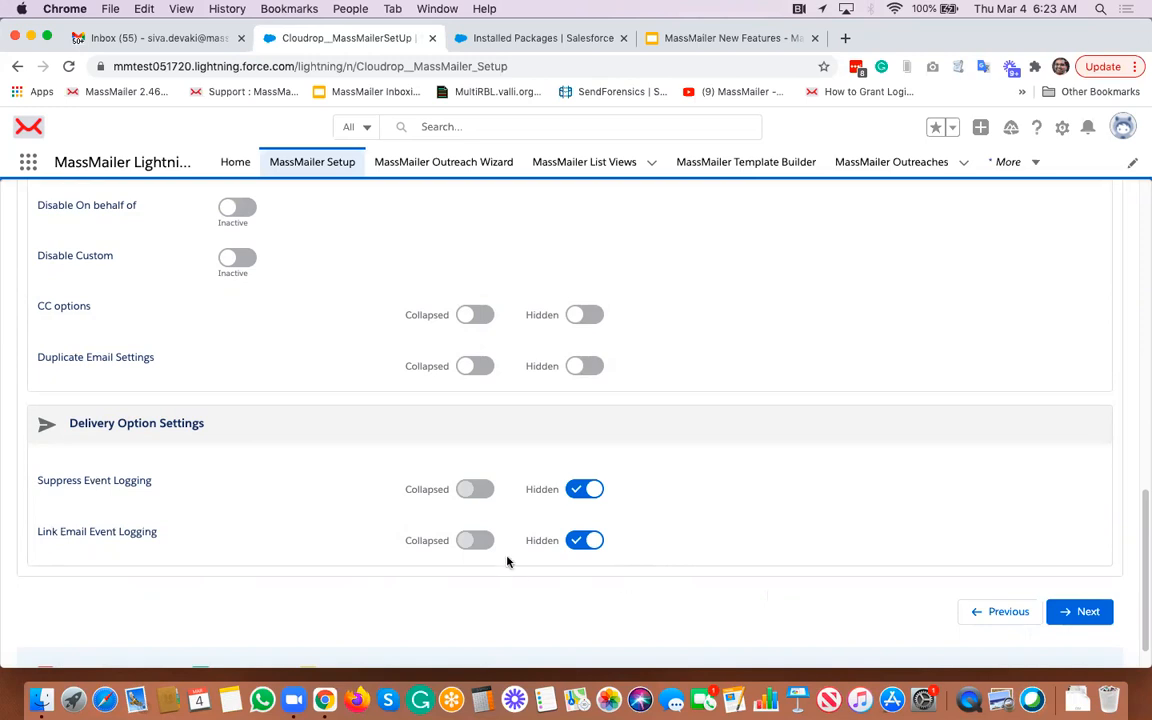
left_click(578, 541)
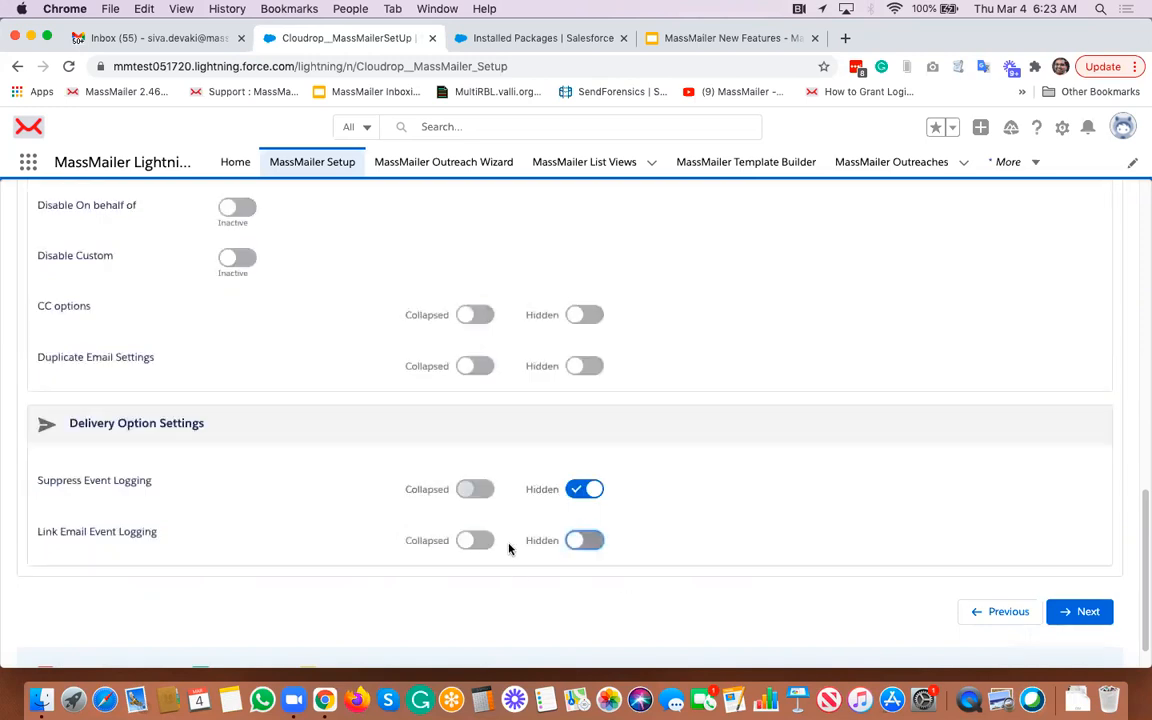
left_click(480, 540)
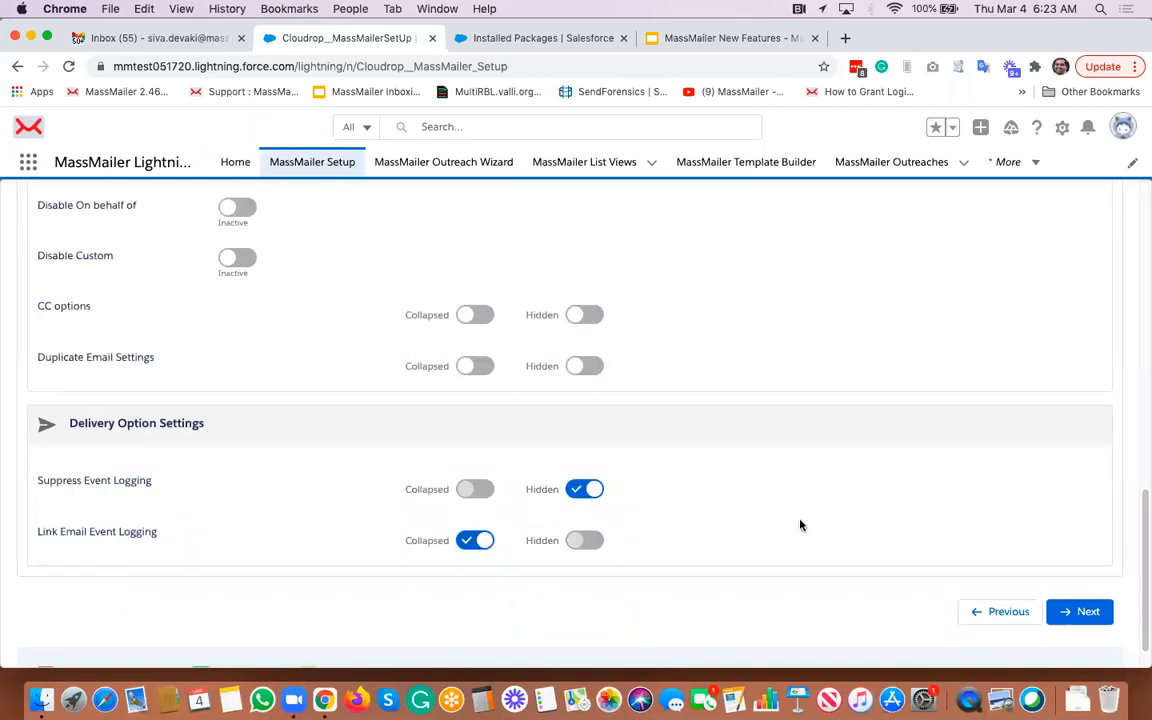
- Open the Quick Send Outreach Wizard settings, review them, and set both delivery logging options to Collapsed
scroll(800, 525, "up", 15)
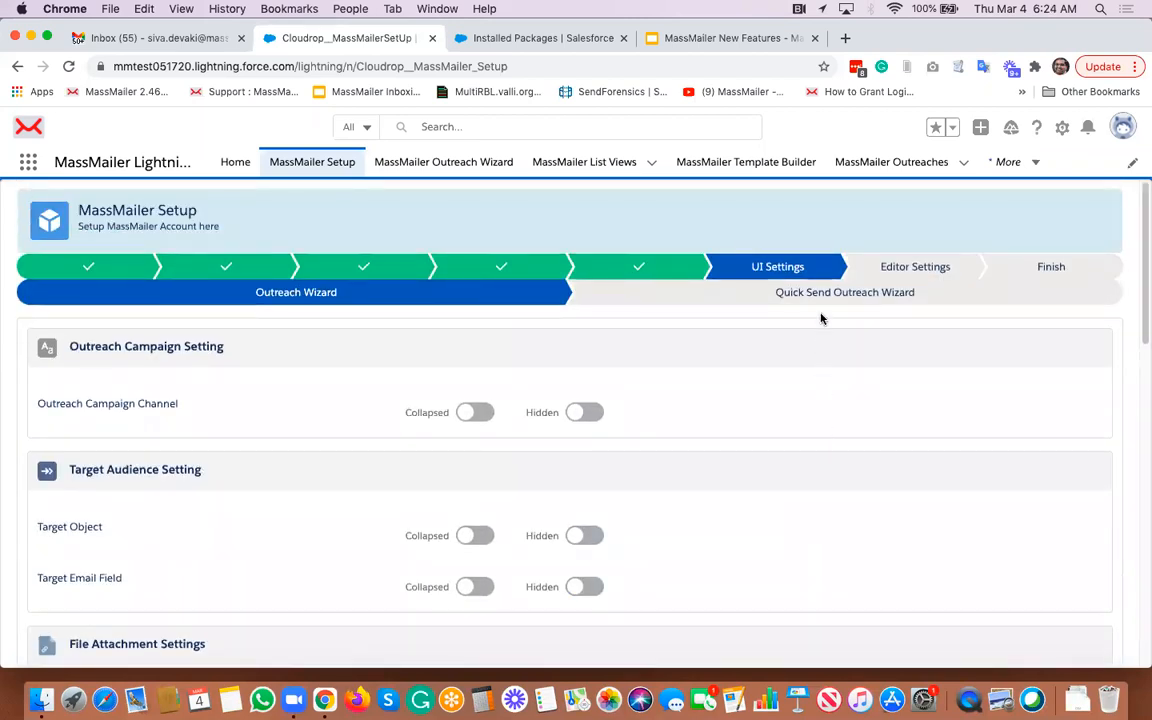
left_click(828, 296)
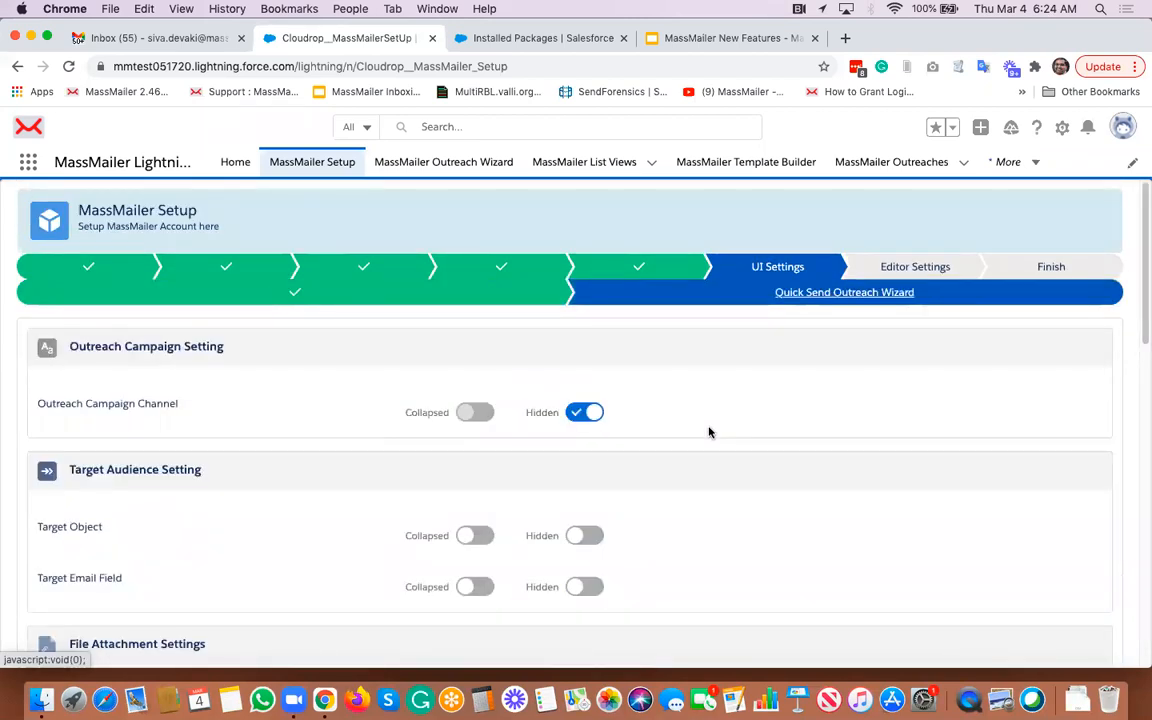
scroll(709, 432, "down", 1)
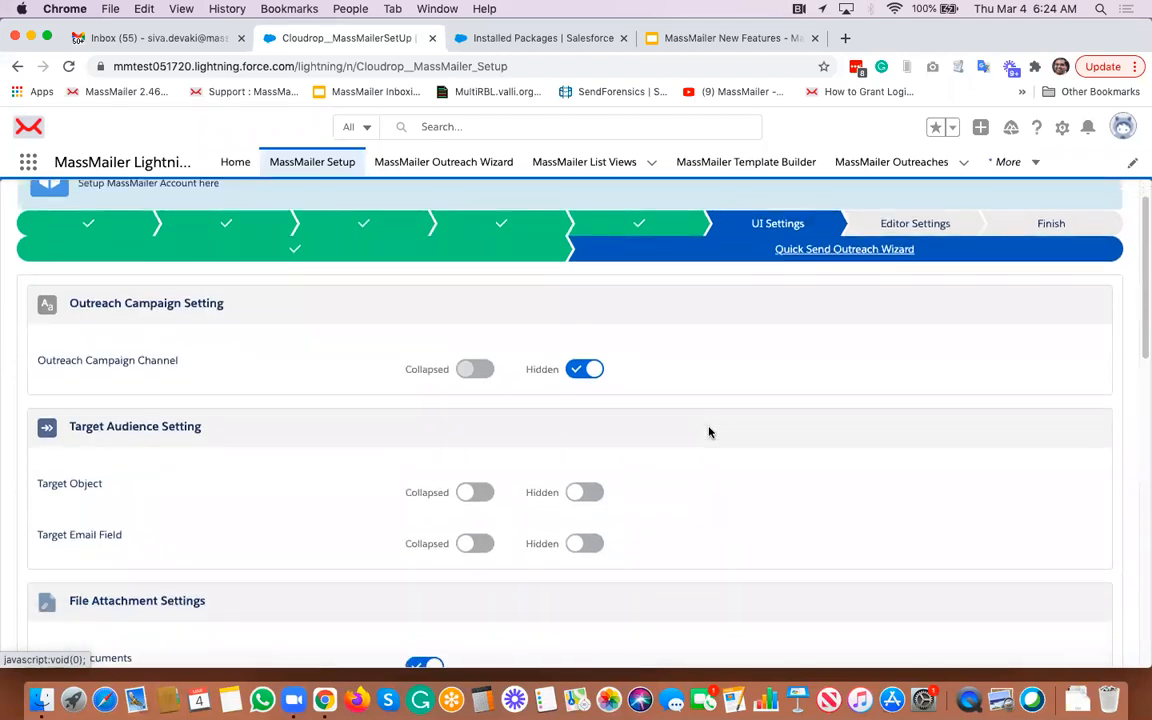
scroll(709, 432, "down", 3)
scroll(709, 432, "up", 4)
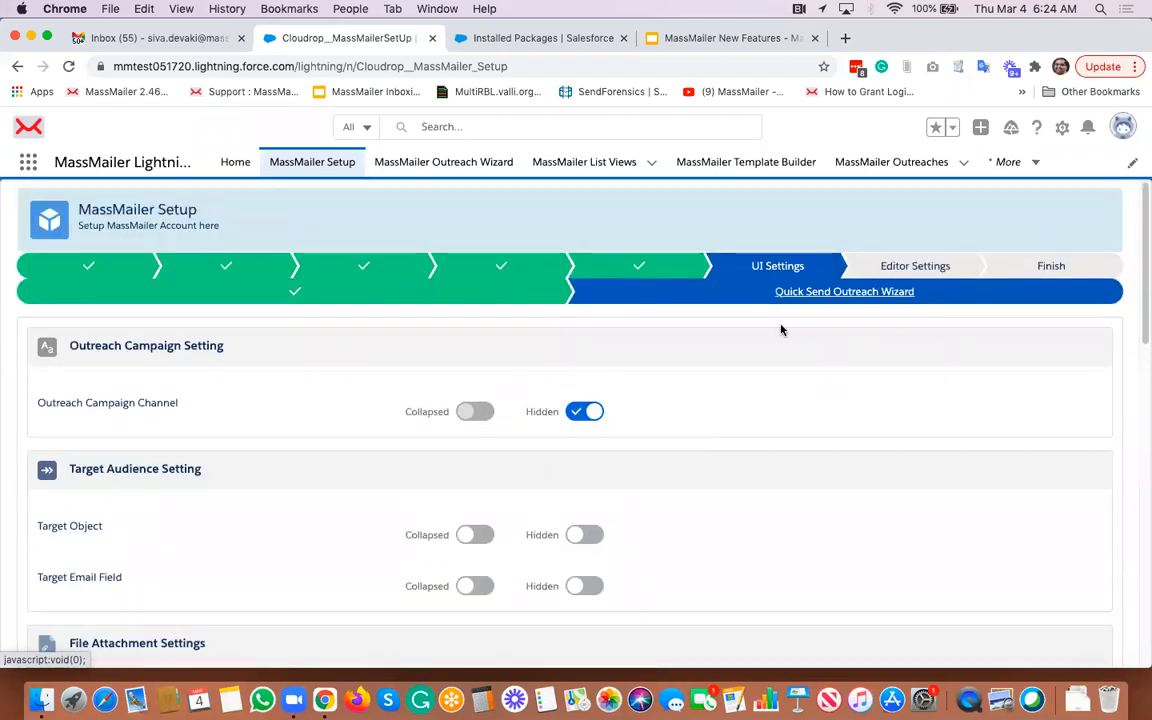
scroll(745, 443, "down", 2)
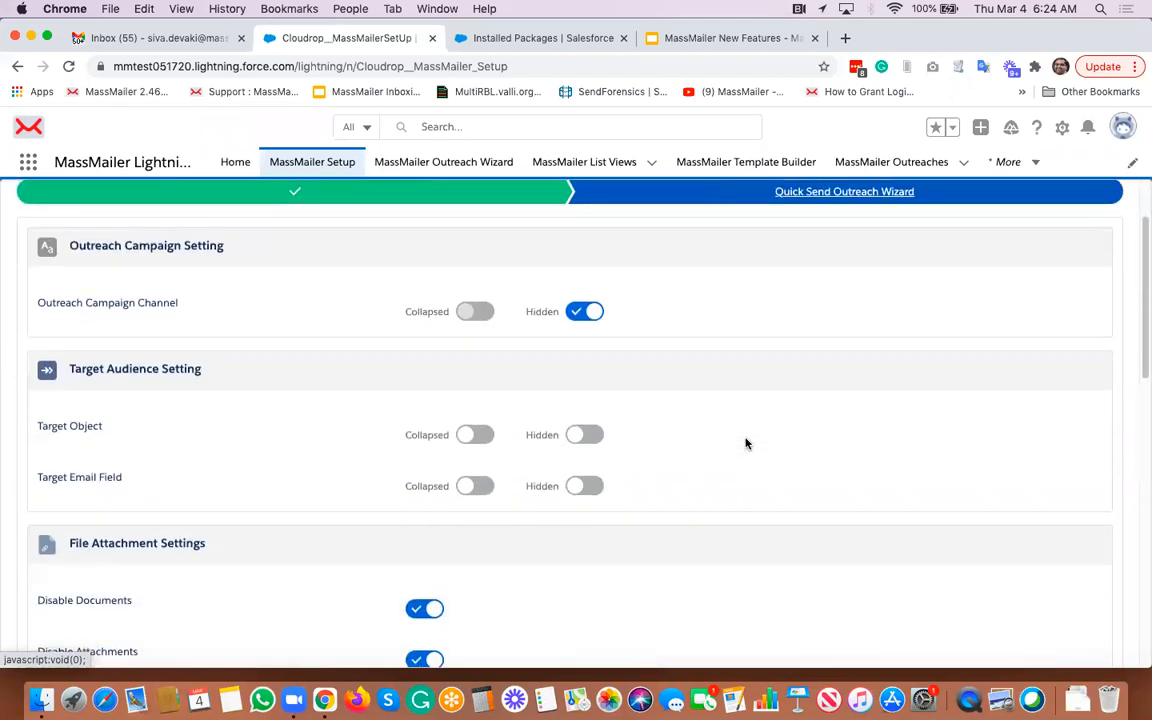
scroll(745, 443, "down", 2)
scroll(745, 443, "down", 10)
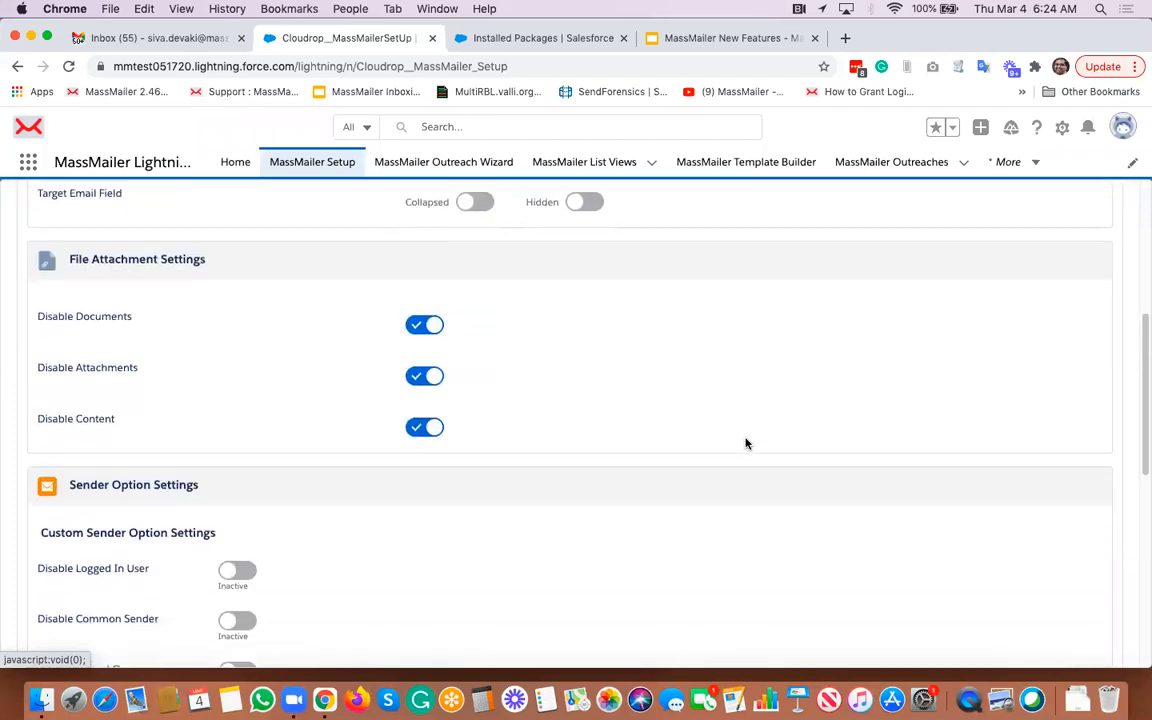
scroll(745, 443, "up", 15)
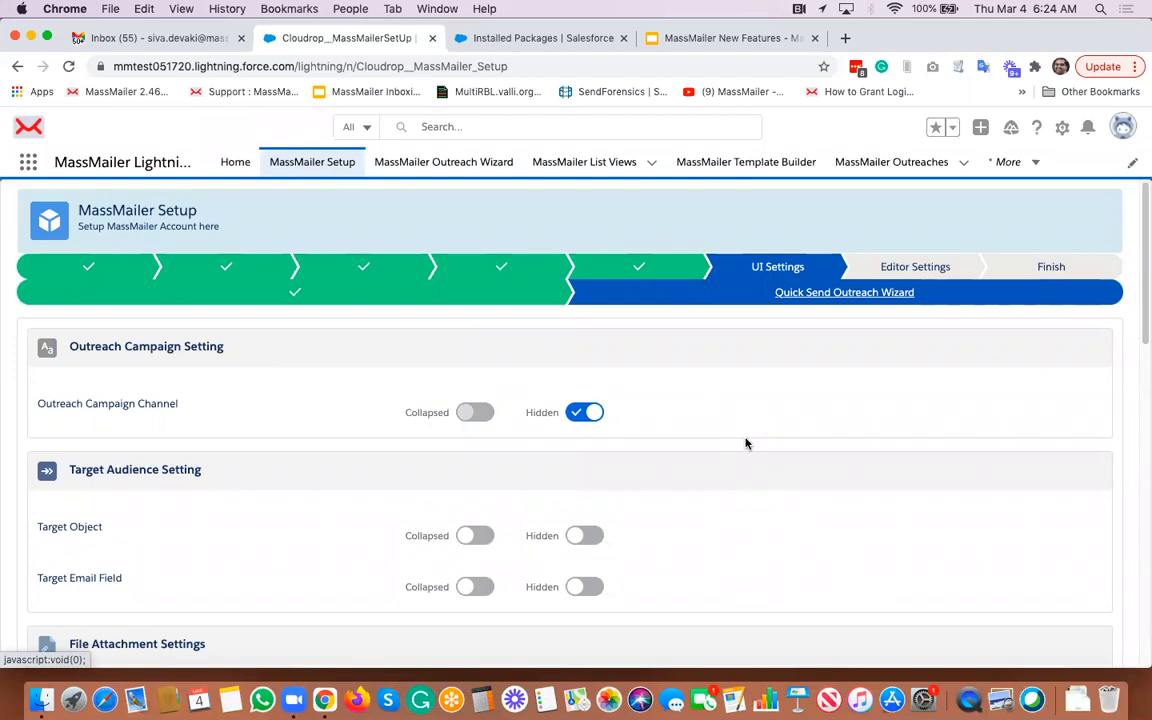
scroll(745, 443, "down", 1)
scroll(745, 443, "down", 15)
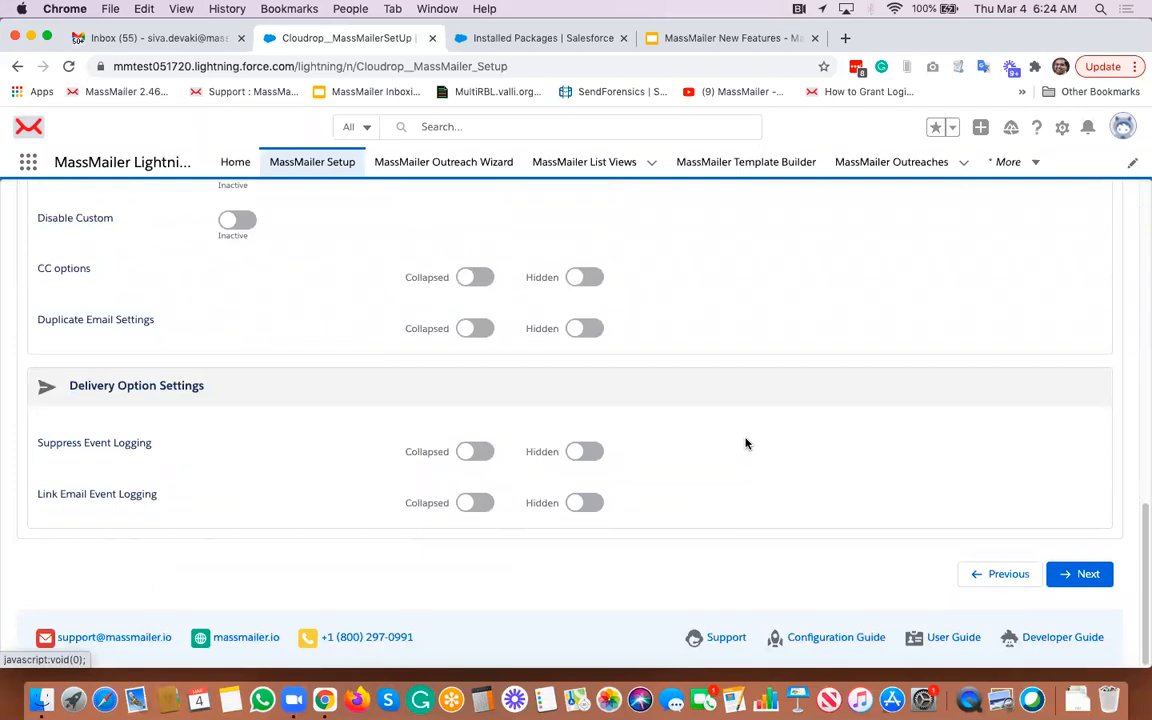
left_click(476, 451)
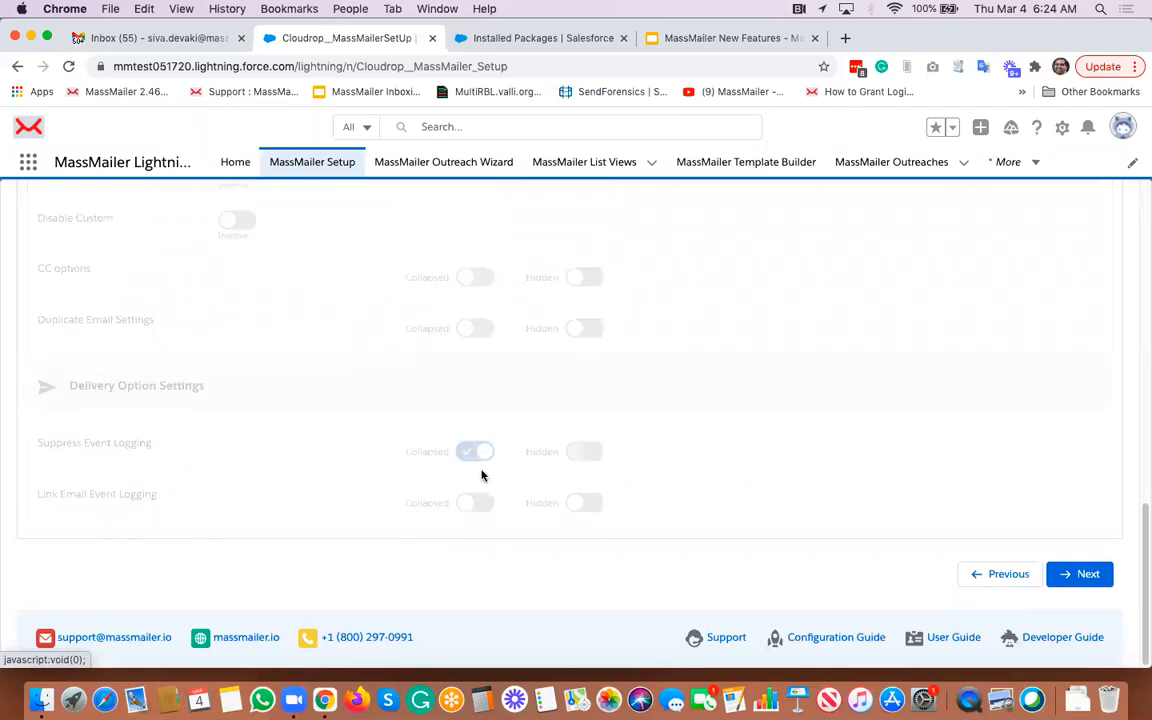
left_click(476, 502)
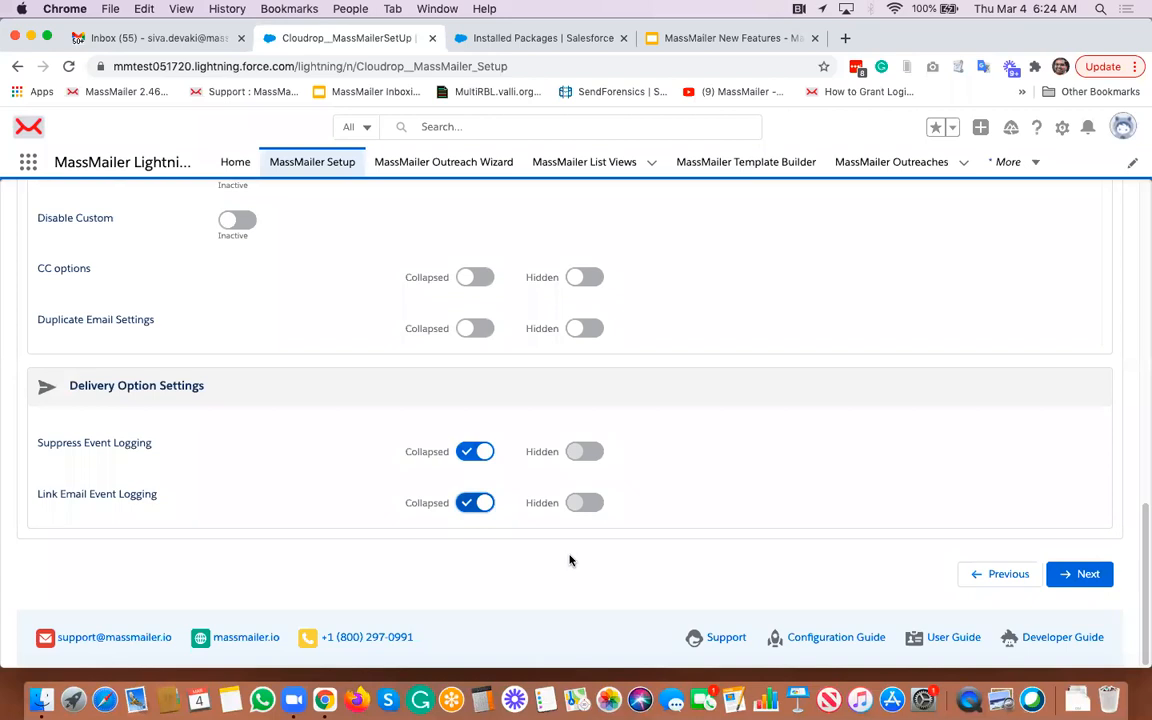
- In Editor Settings, set the Default Merge Object to Contact, collapse Template System Information, and advance to Finish
scroll(827, 433, "up", 15)
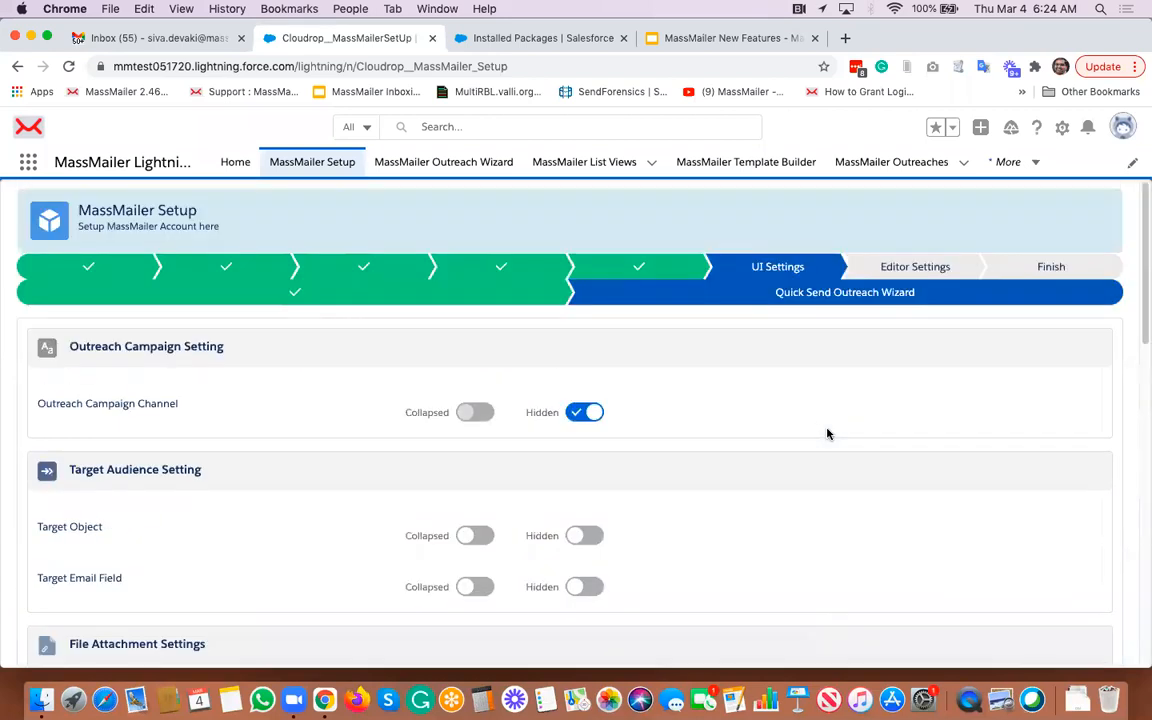
left_click(893, 268)
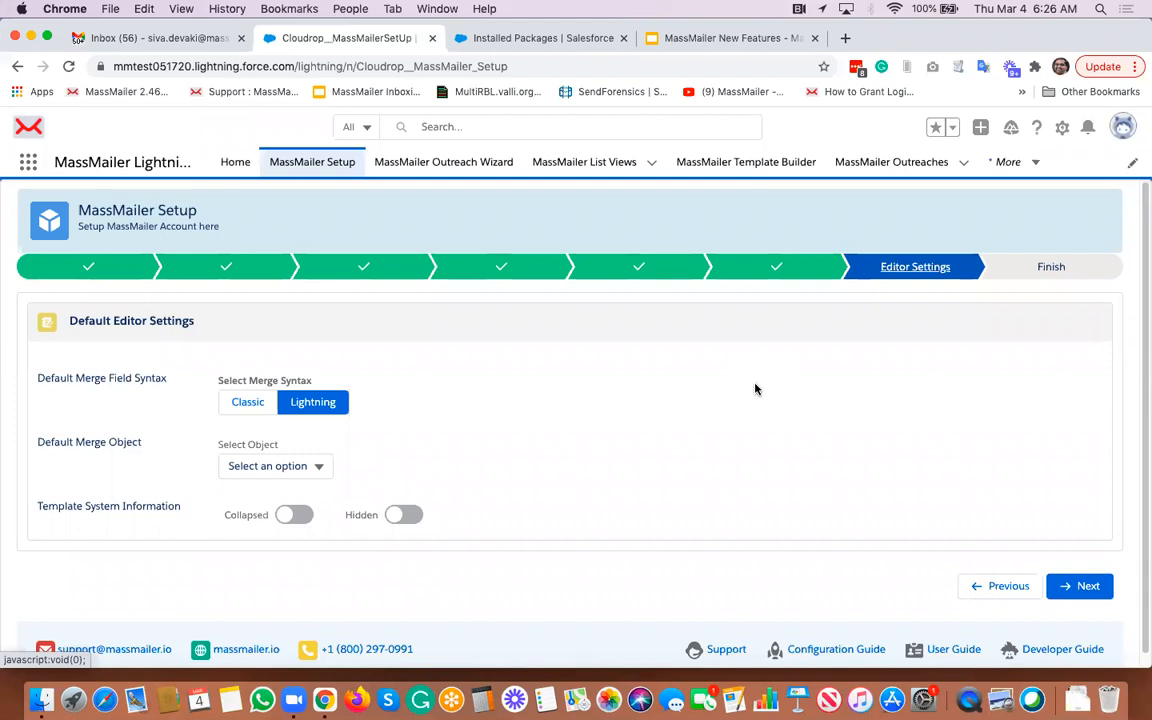
left_click(300, 466)
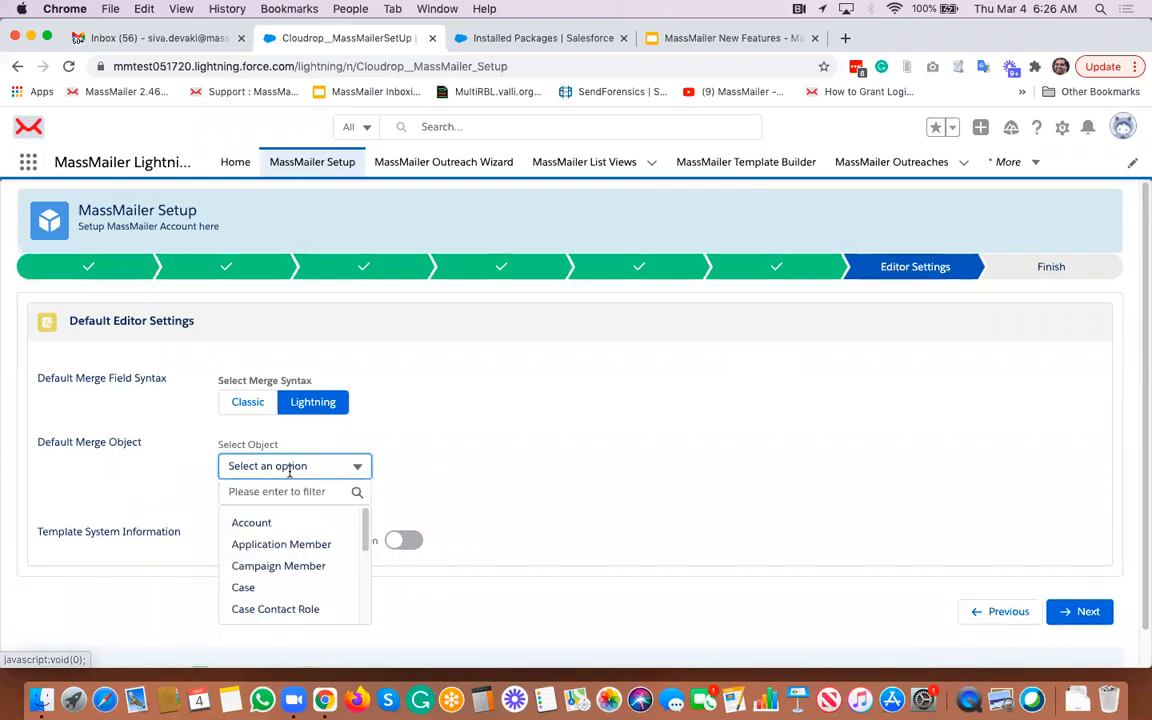
scroll(285, 565, "down", 5)
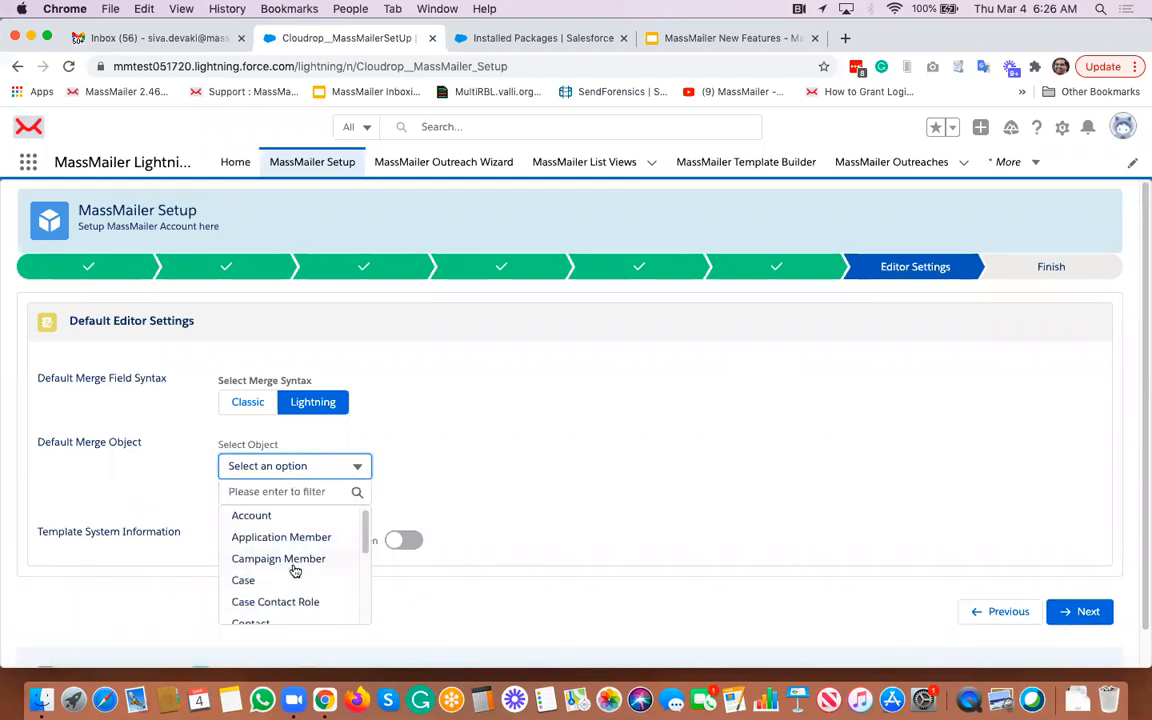
scroll(280, 565, "up", 1)
scroll(275, 585, "down", 2)
scroll(271, 590, "up", 1)
scroll(271, 569, "up", 2)
left_click(266, 521)
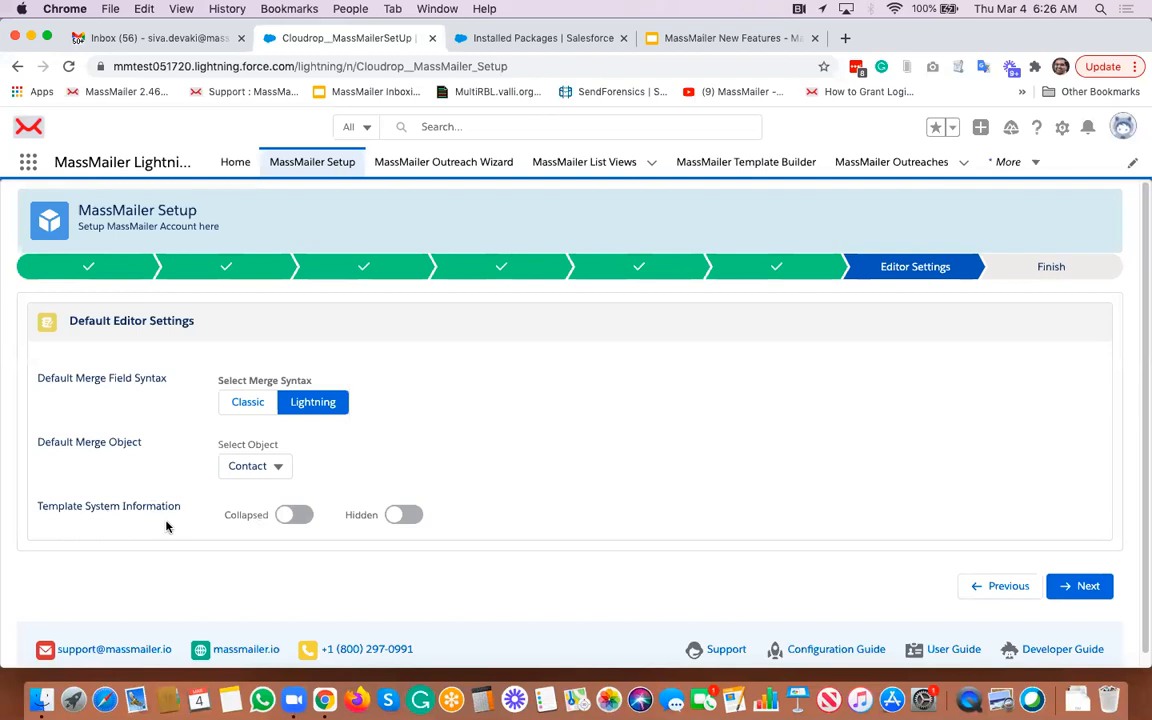
left_click(300, 514)
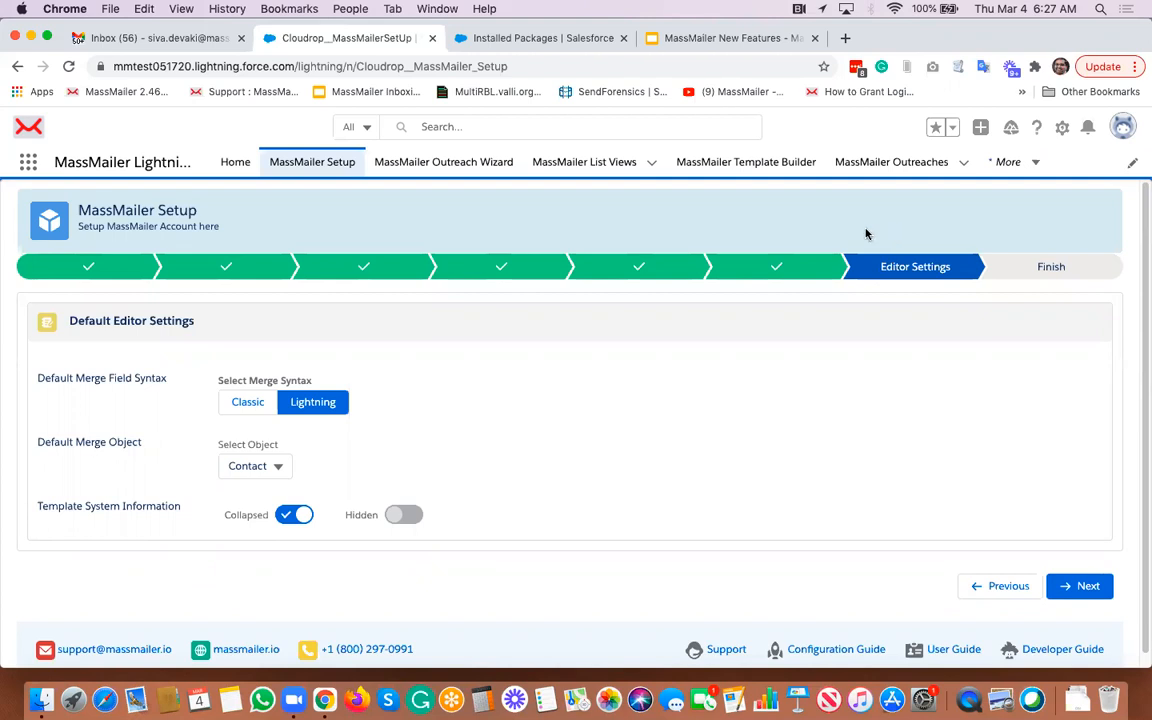
left_click(1022, 280)
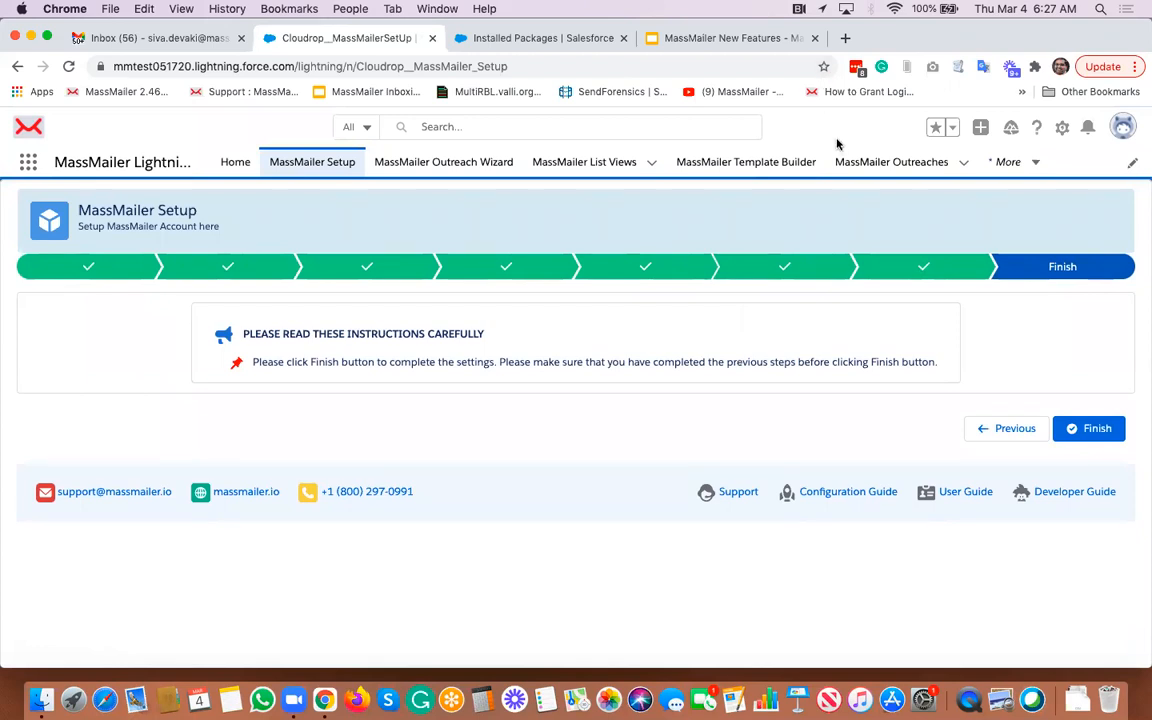
- Switch to the Salesforce Setup tab and open the Contact object from Object Manager
left_click(546, 42)
left_click(211, 163)
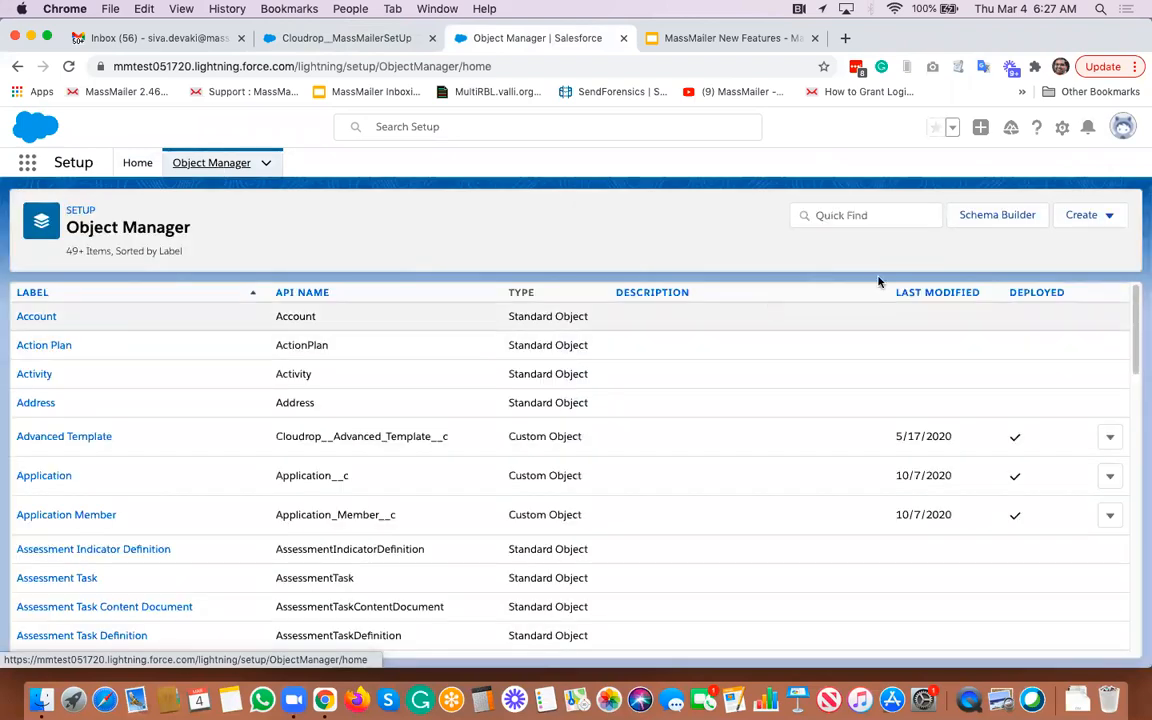
left_click(854, 218)
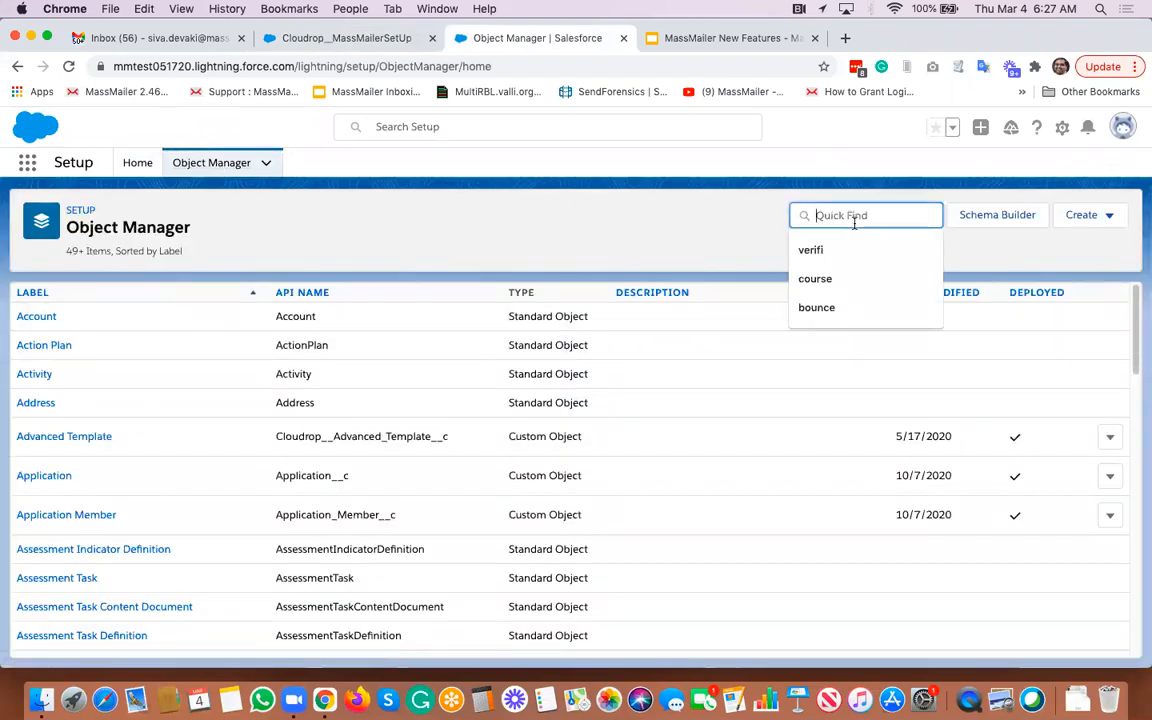
type("contact")
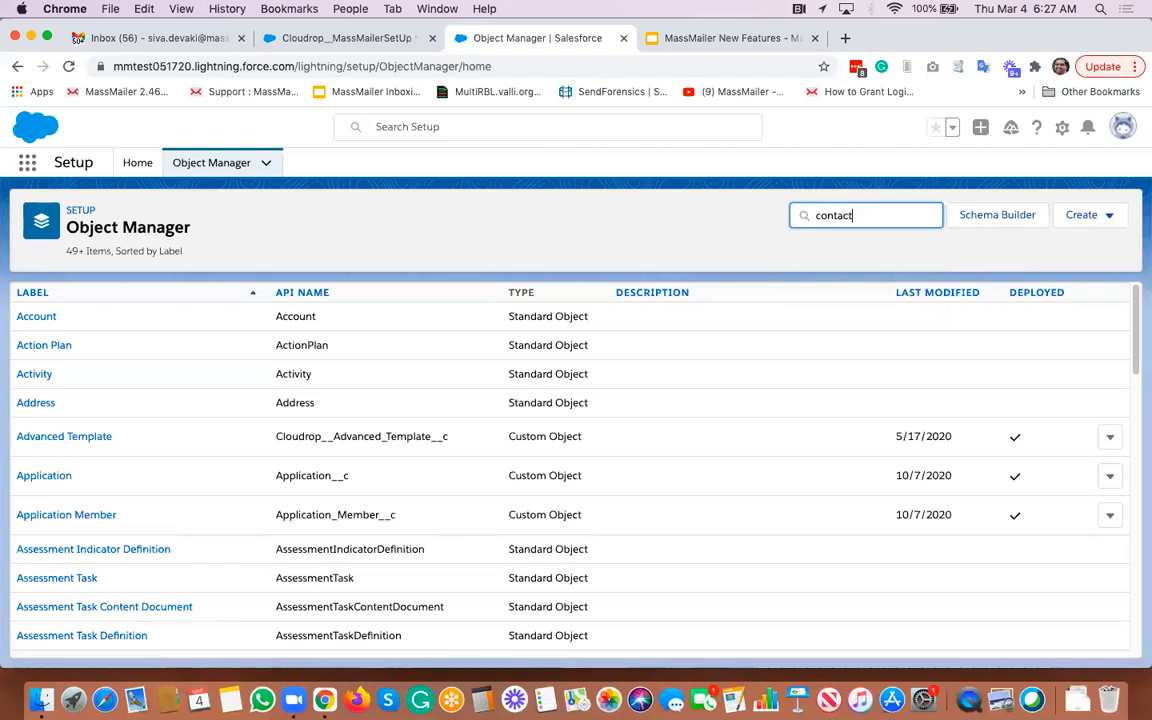
left_click(24, 318)
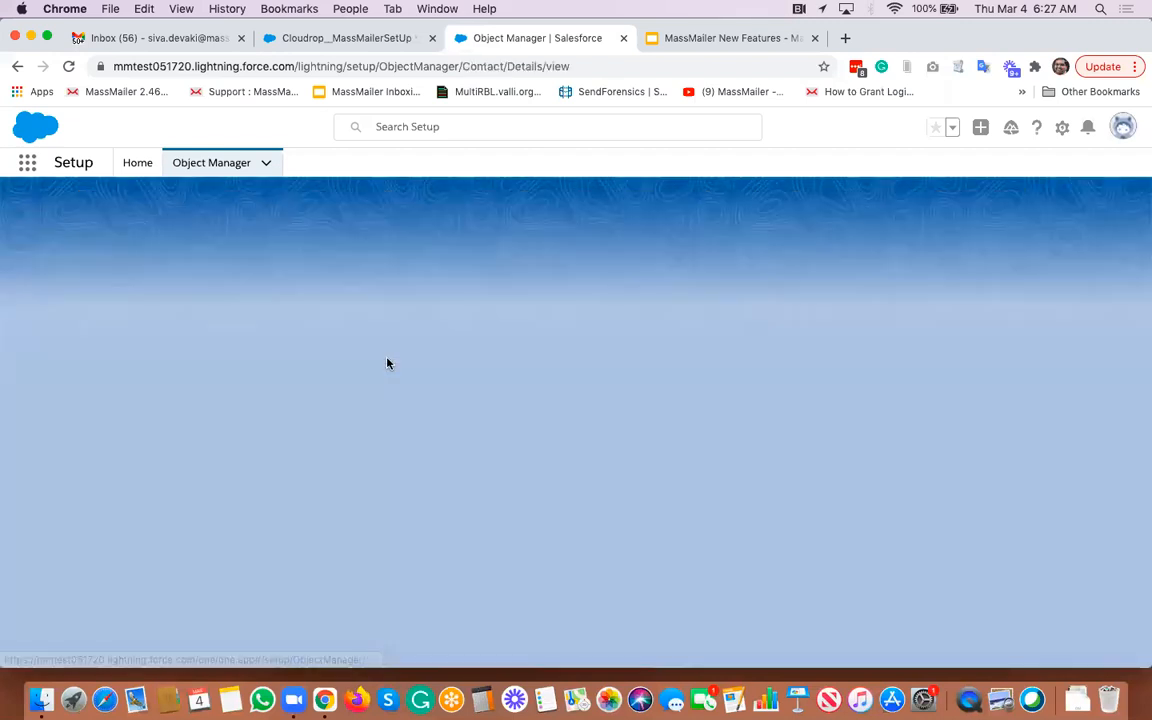
- Open the Contact page layout and review the available buttons, including the MassMailer custom buttons
left_click(52, 349)
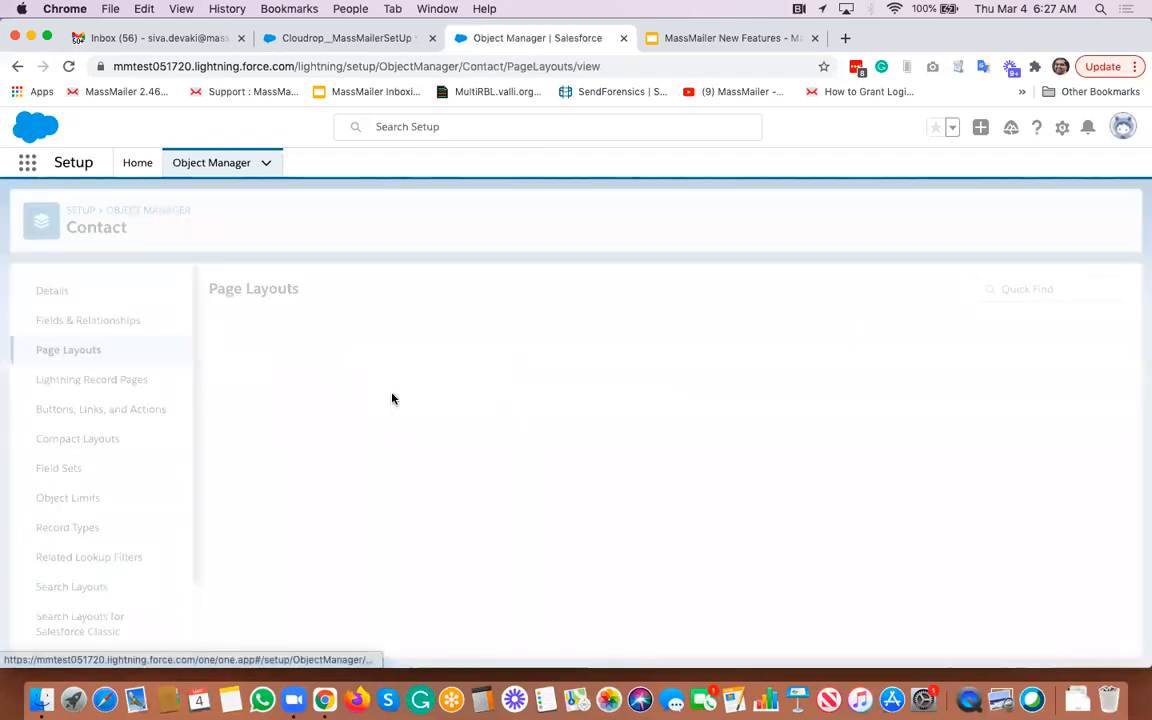
left_click(230, 359)
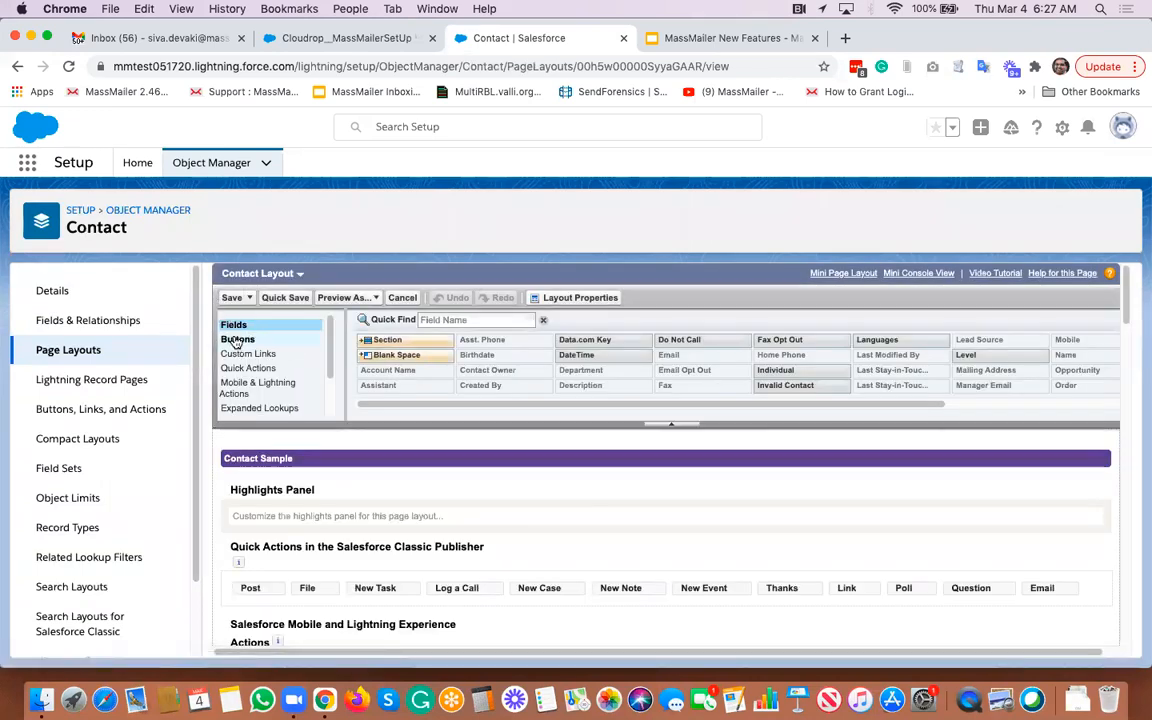
left_click(236, 340)
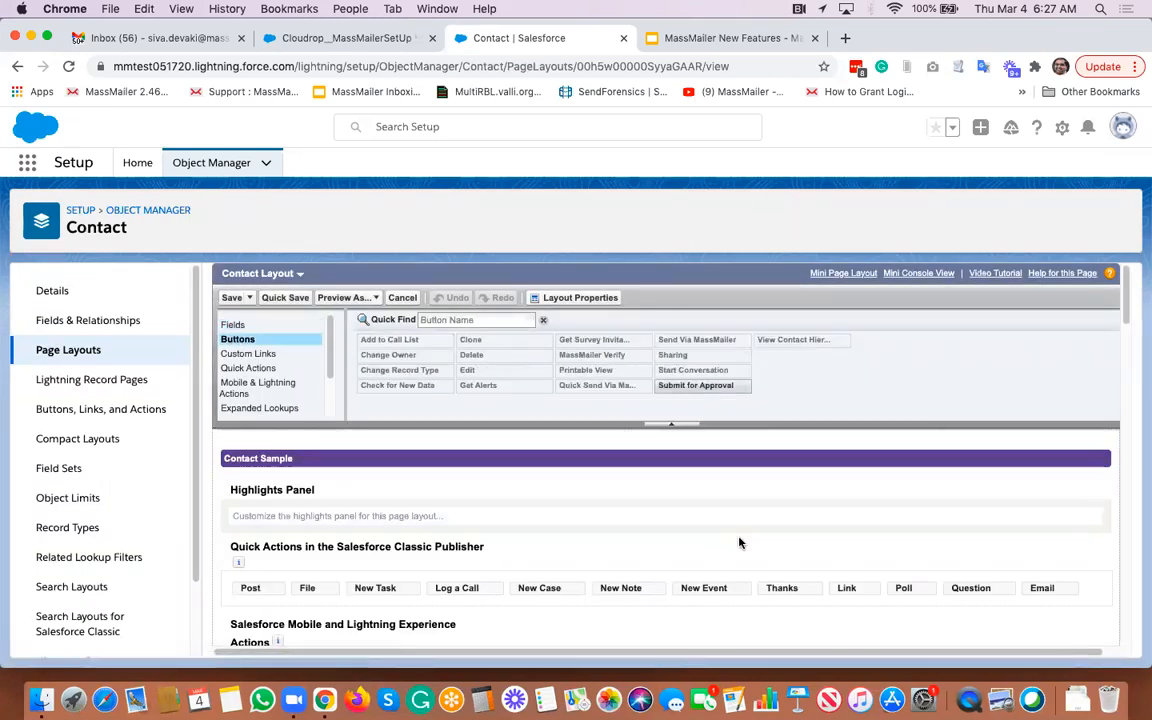
scroll(739, 543, "down", 4)
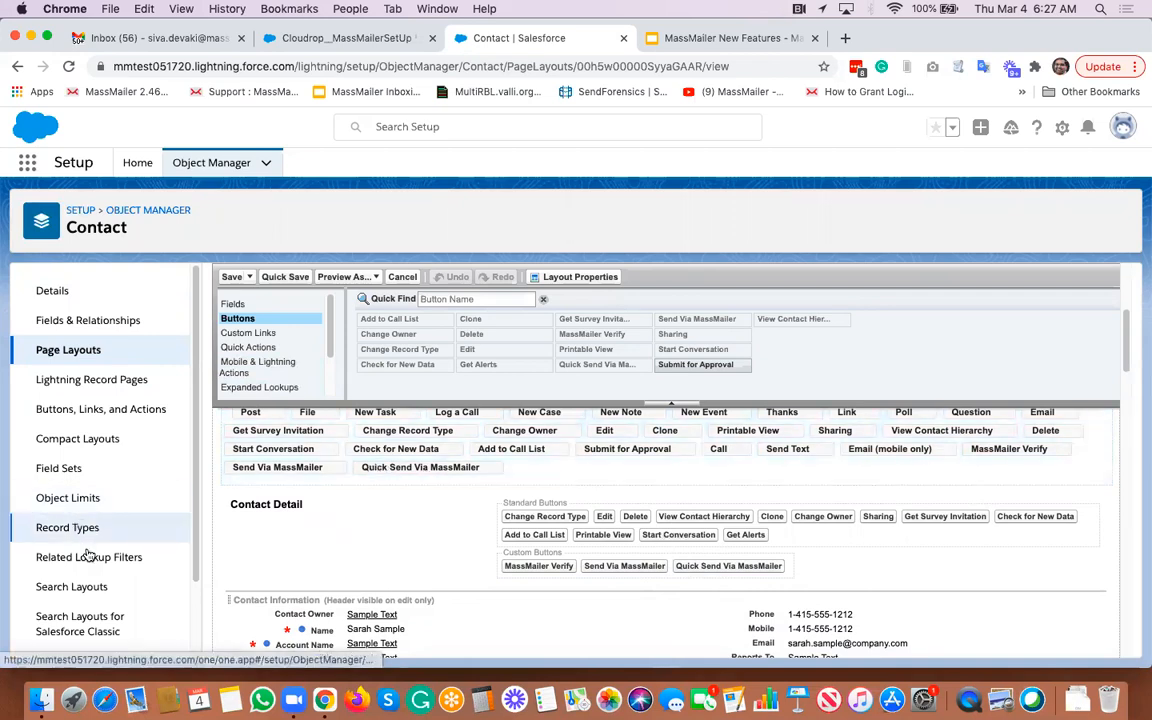
- Open the Contact's Search Layouts and start editing the List View layout
left_click(88, 586)
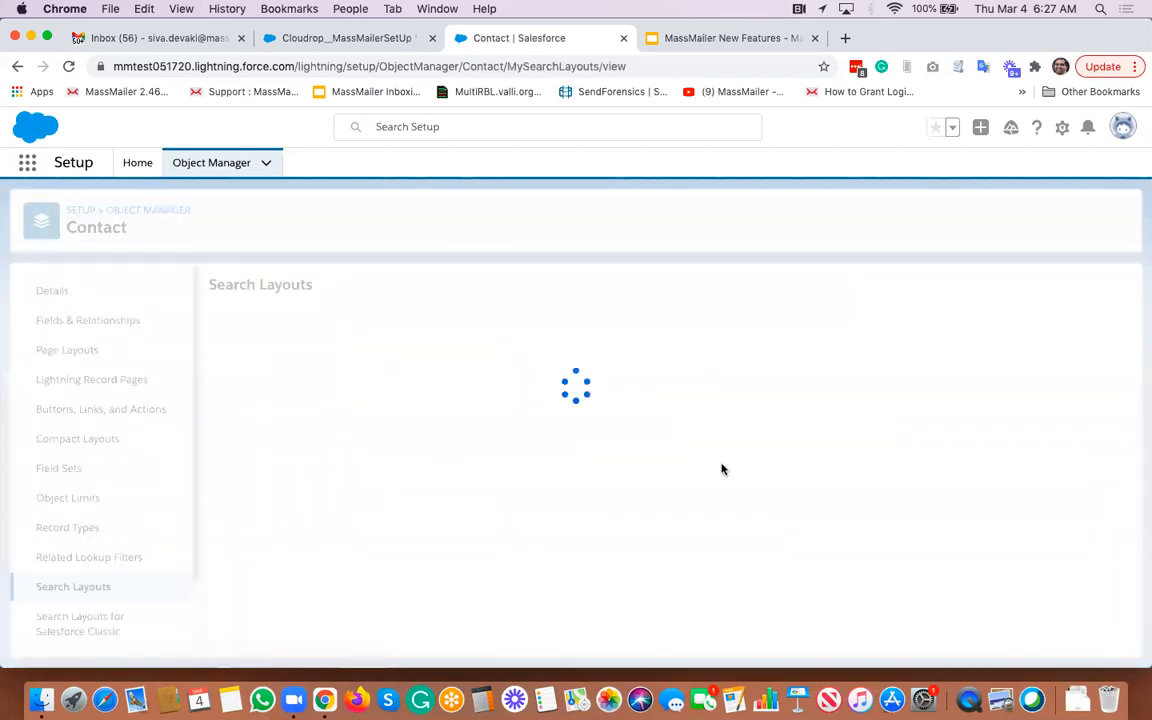
left_click(1110, 358)
left_click(1080, 397)
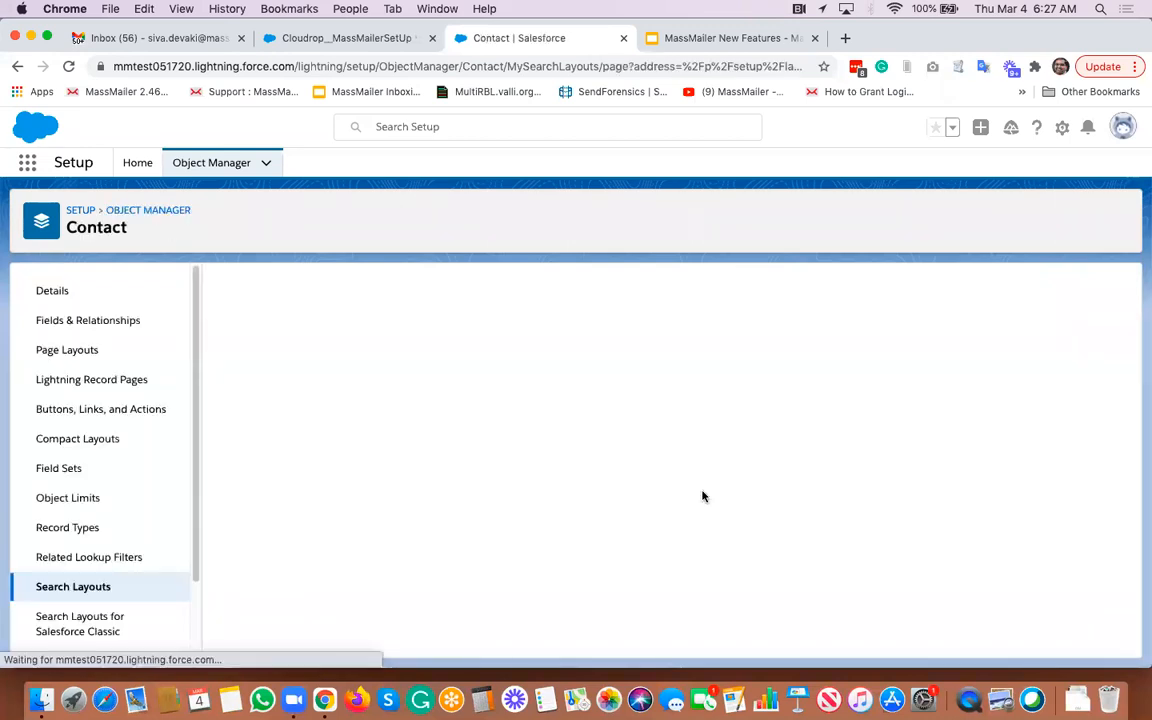
scroll(700, 498, "down", 4)
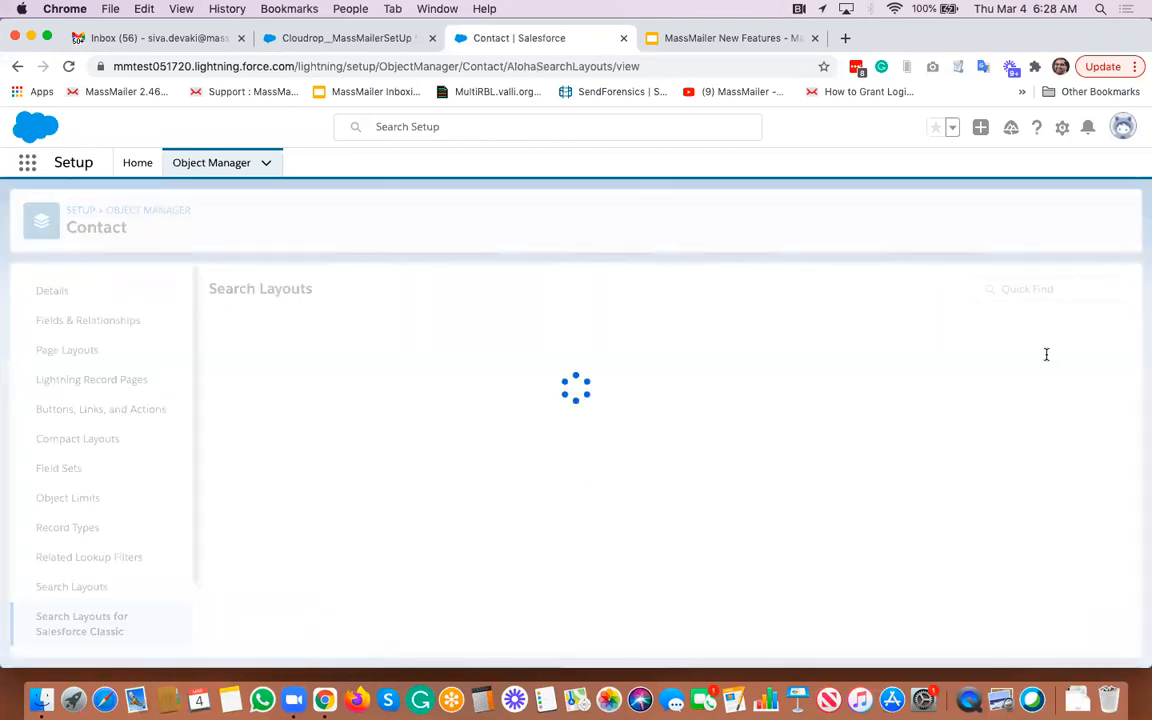
- Edit the List View search layout for Salesforce Classic and review its selected MassMailer custom buttons
left_click(1124, 378)
left_click(1090, 417)
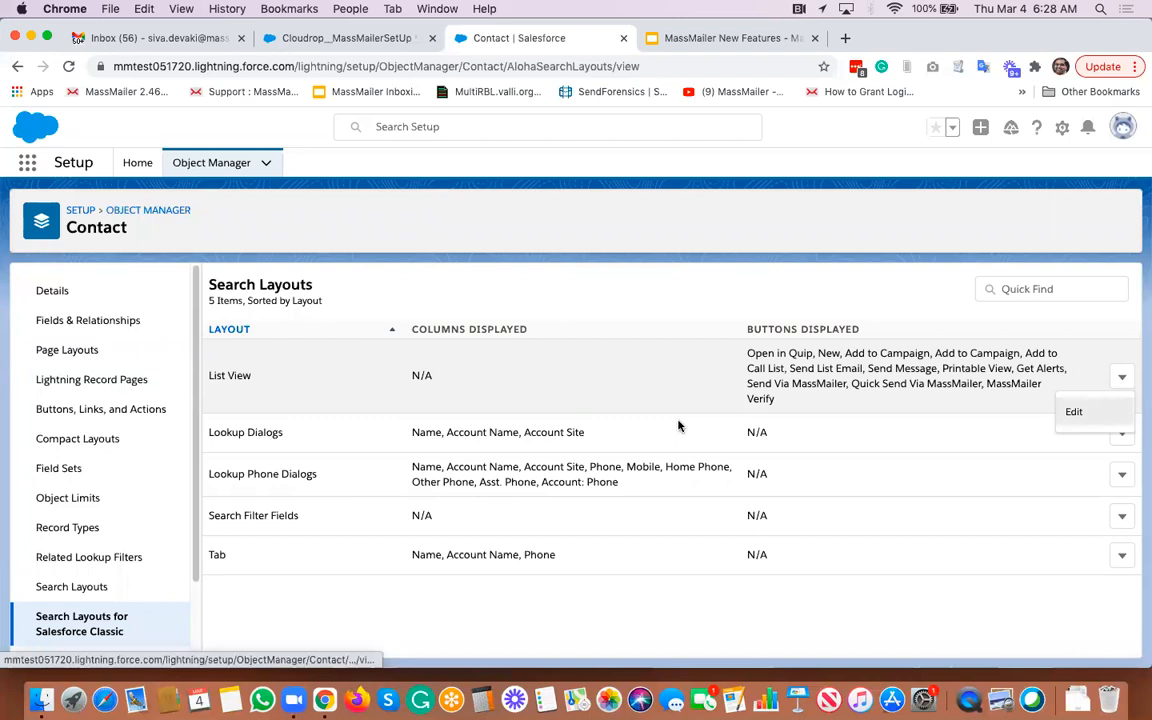
scroll(540, 470, "down", 3)
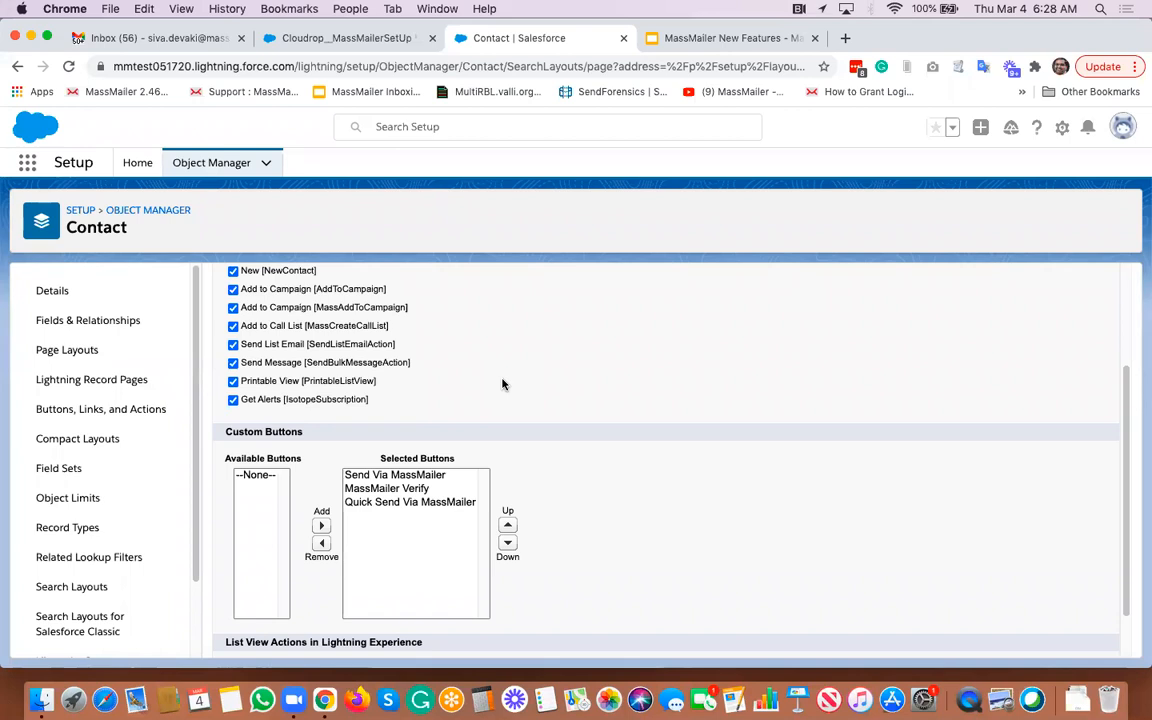
- From the MassMailer Setup tab, search for the demo contact, open its record and launch Quick Send Via MassMailer from its actions
left_click(325, 42)
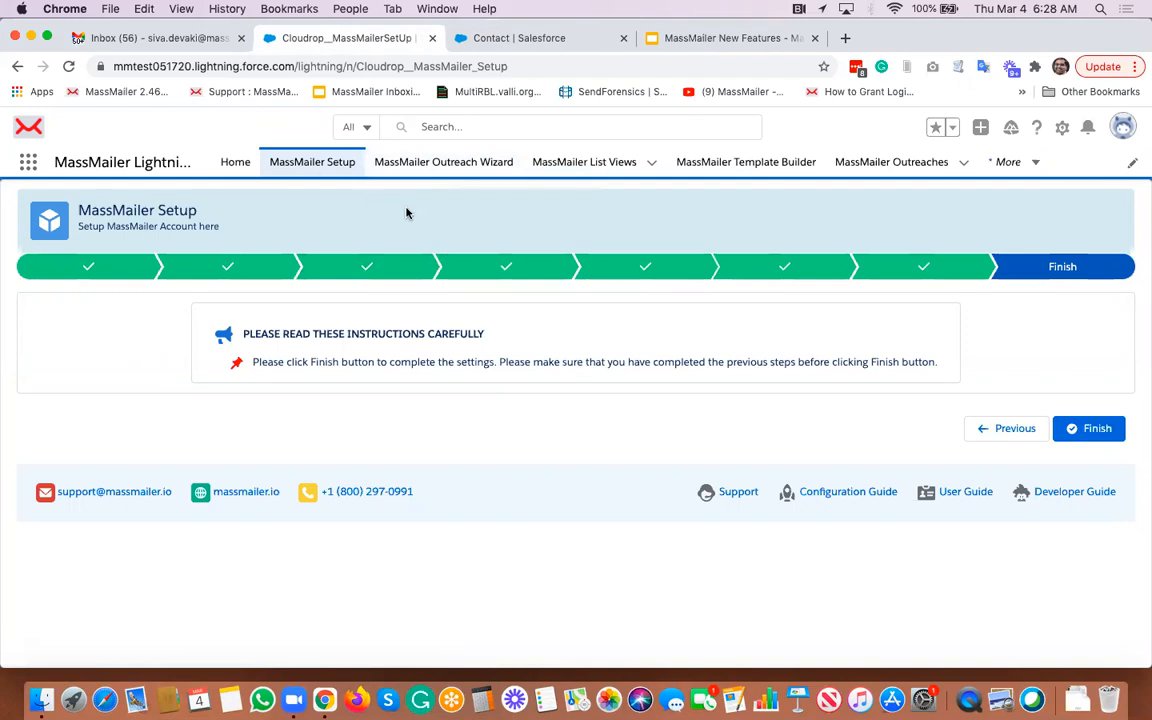
left_click(465, 127)
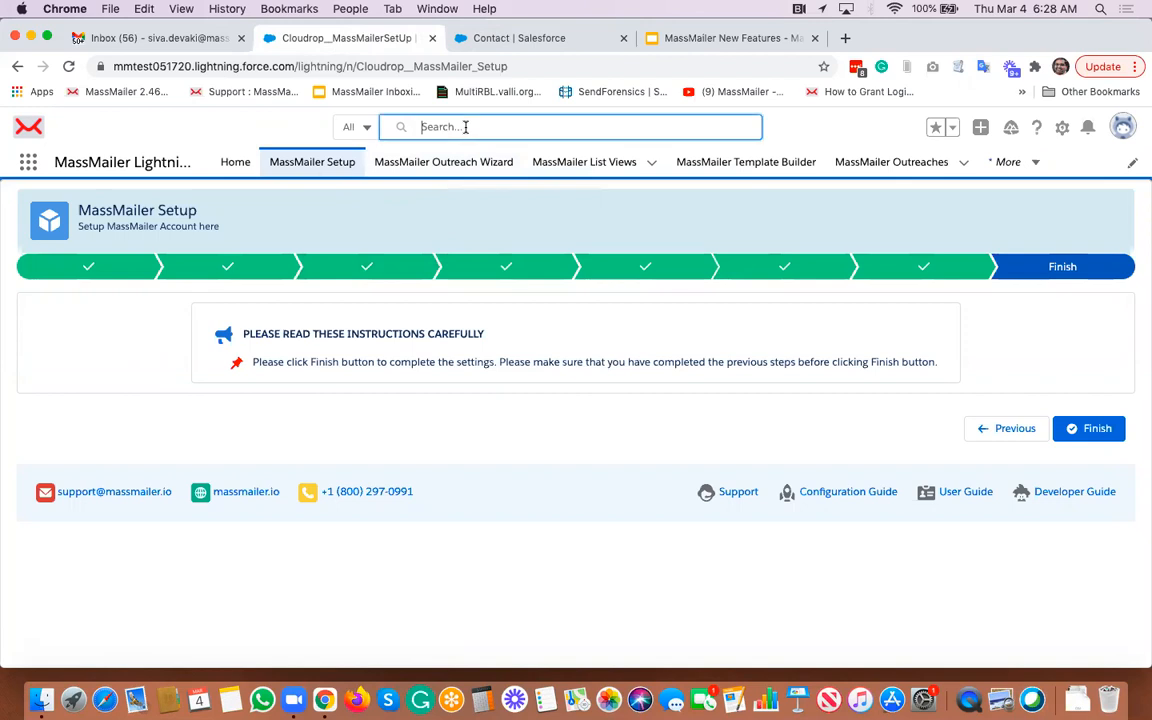
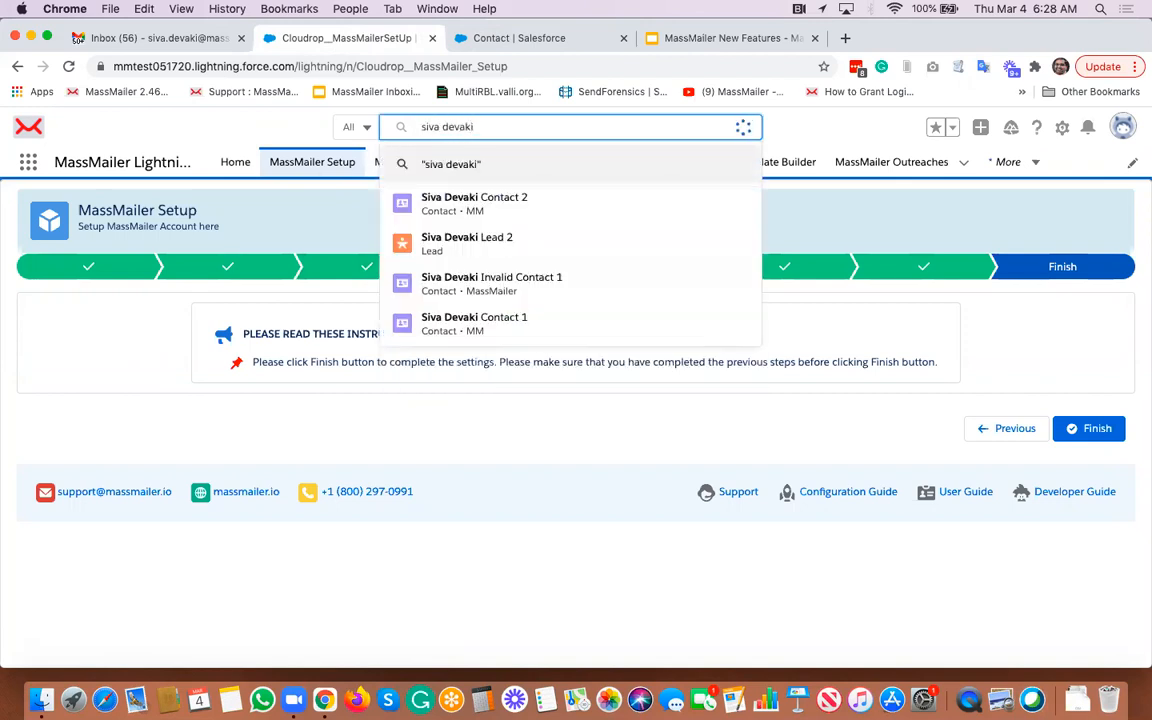
left_click(477, 214)
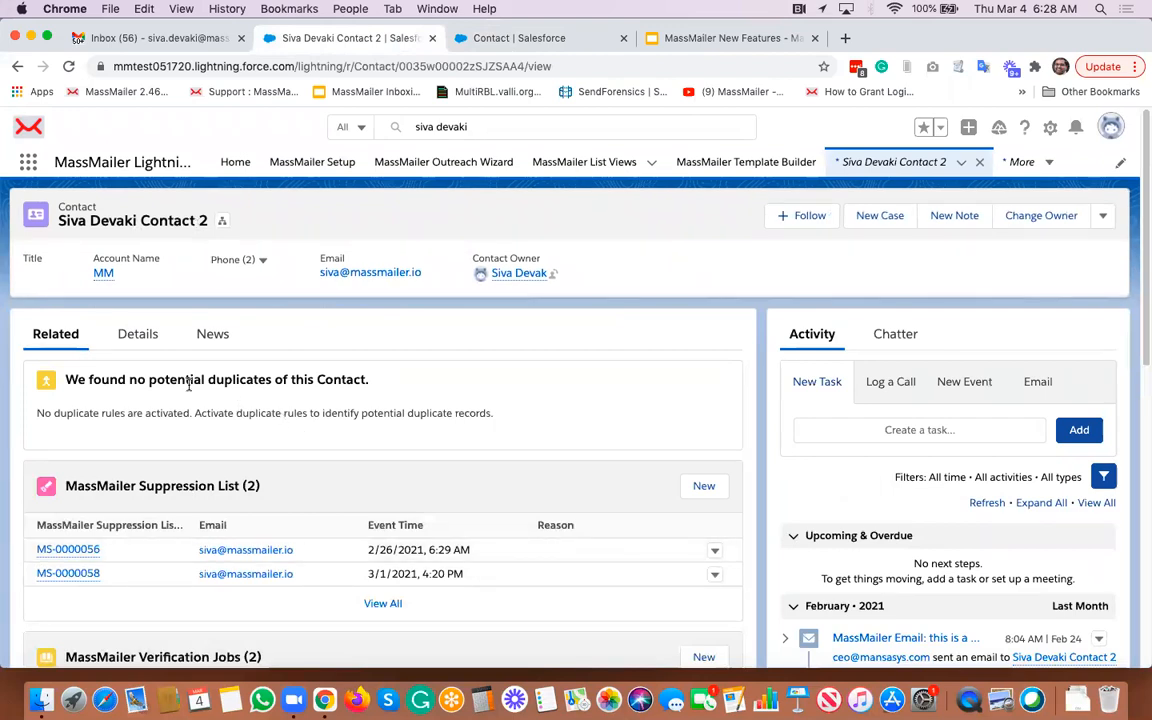
left_click(1104, 218)
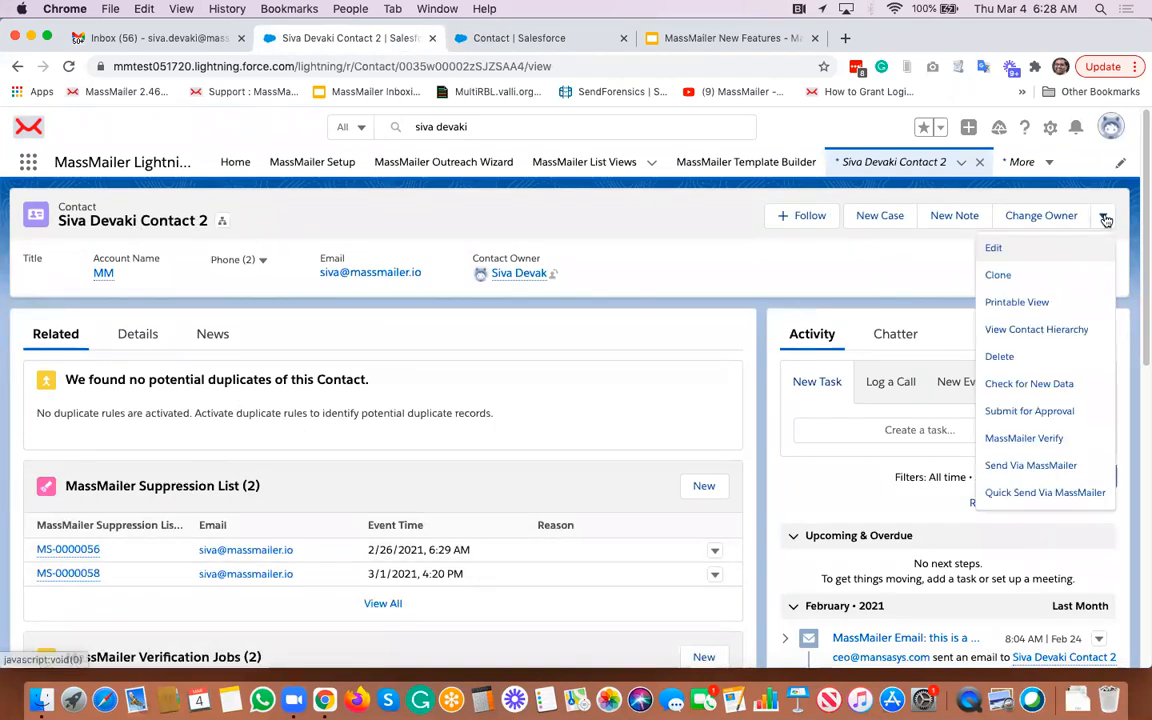
left_click(1014, 496)
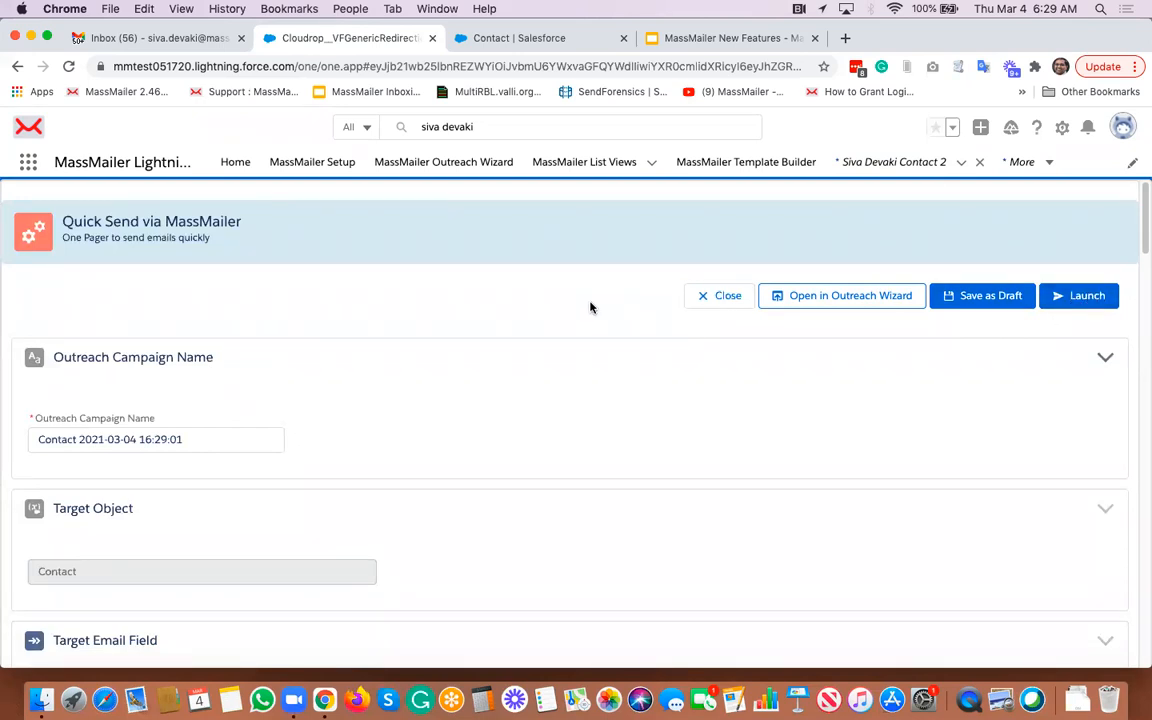
- Scroll through the Quick Send via MassMailer page to review its sections from campaign name to email body
scroll(590, 307, "down", 2)
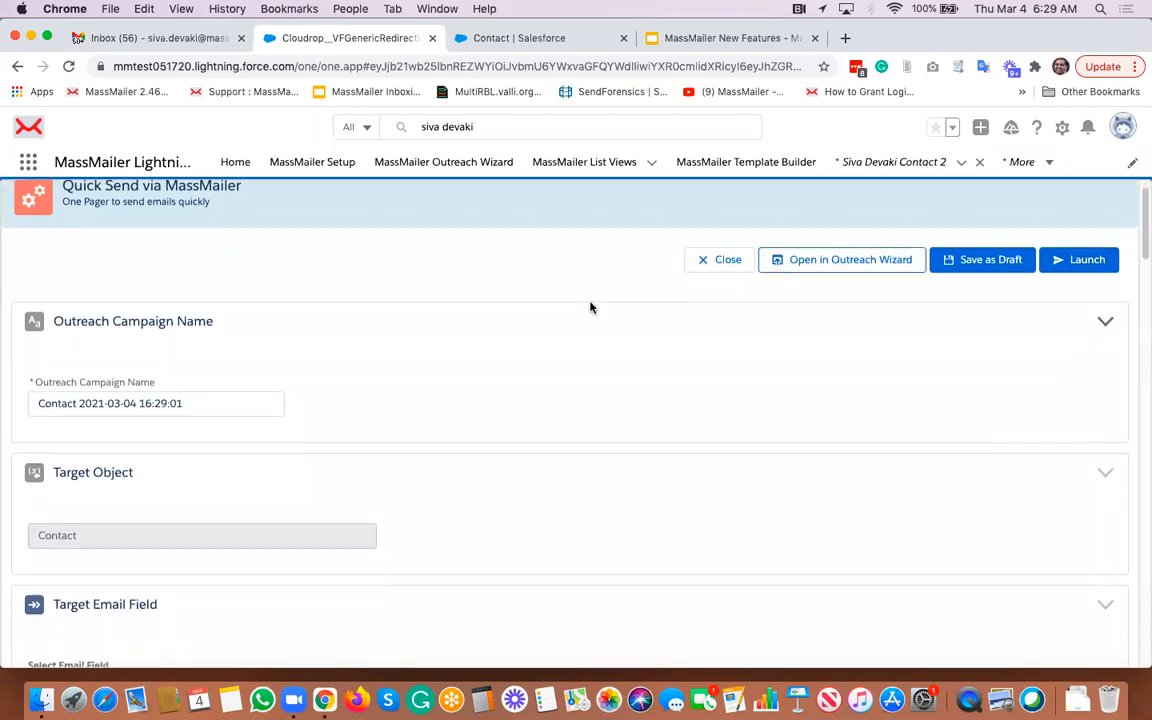
scroll(590, 307, "up", 2)
scroll(590, 307, "down", 2)
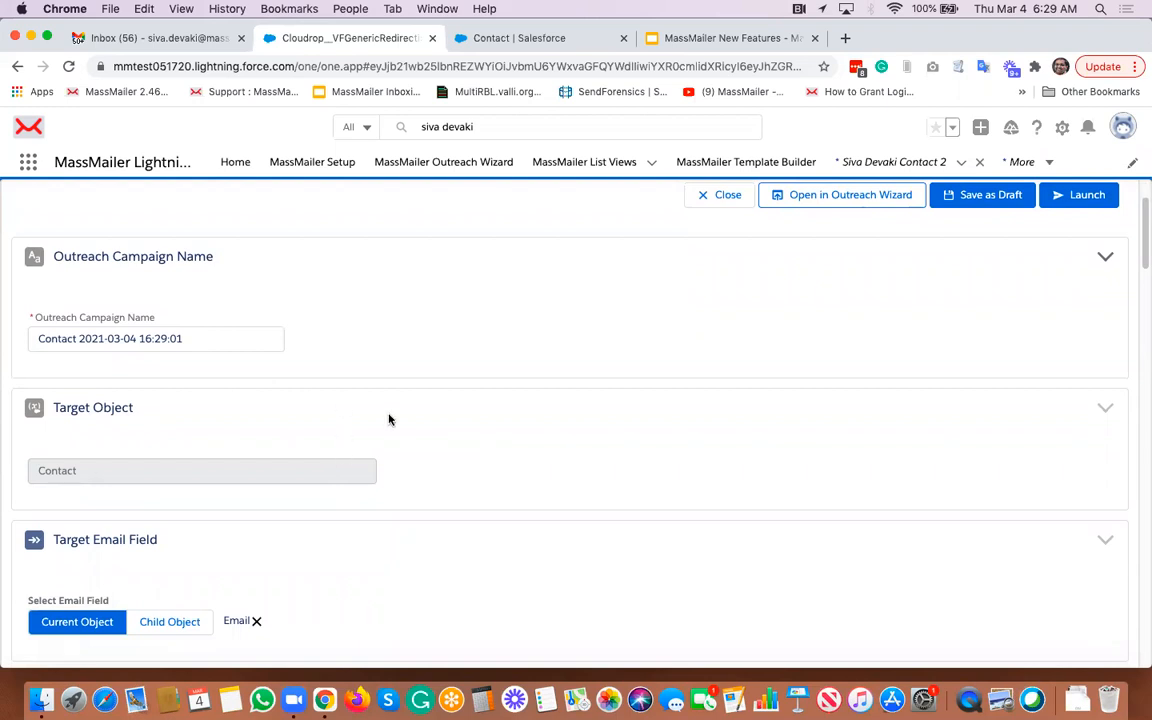
scroll(390, 421, "down", 4)
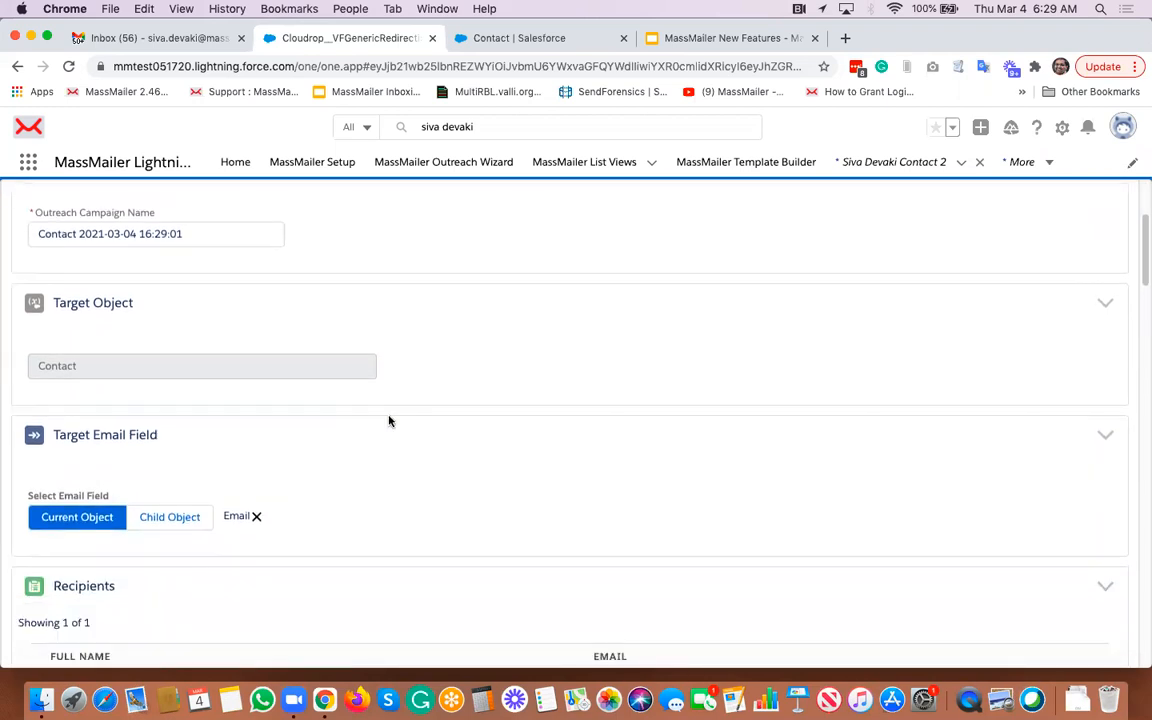
scroll(390, 421, "down", 2)
scroll(390, 421, "down", 1)
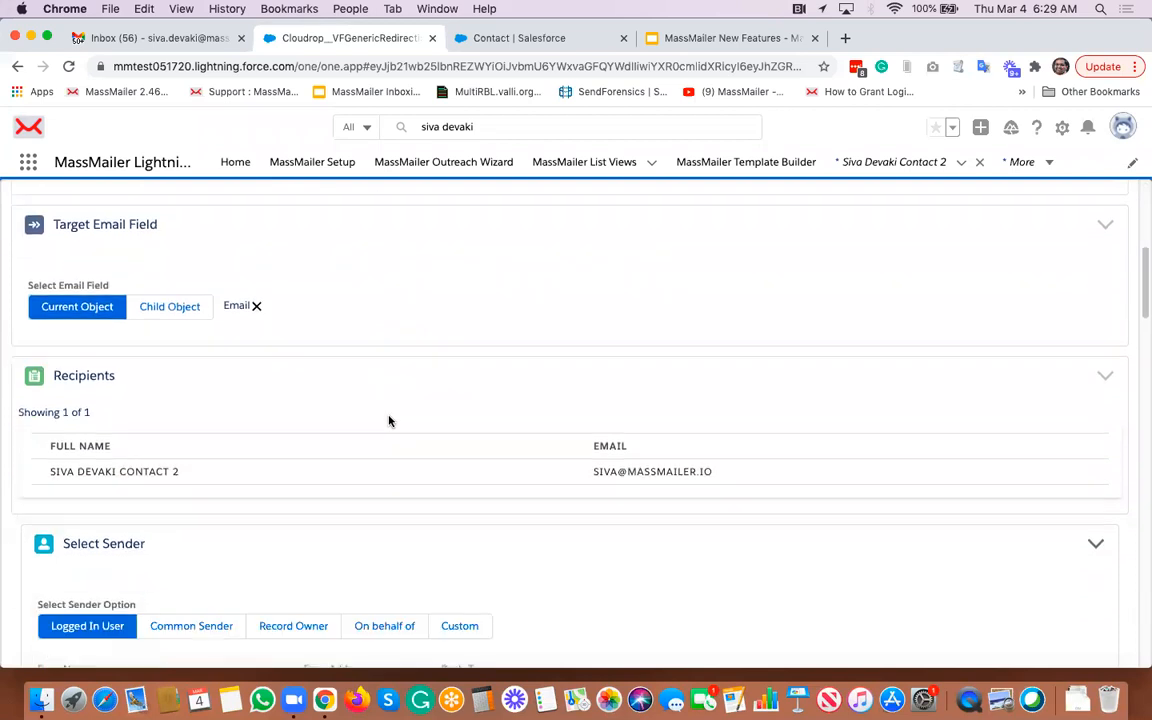
scroll(390, 421, "down", 3)
scroll(390, 421, "down", 2)
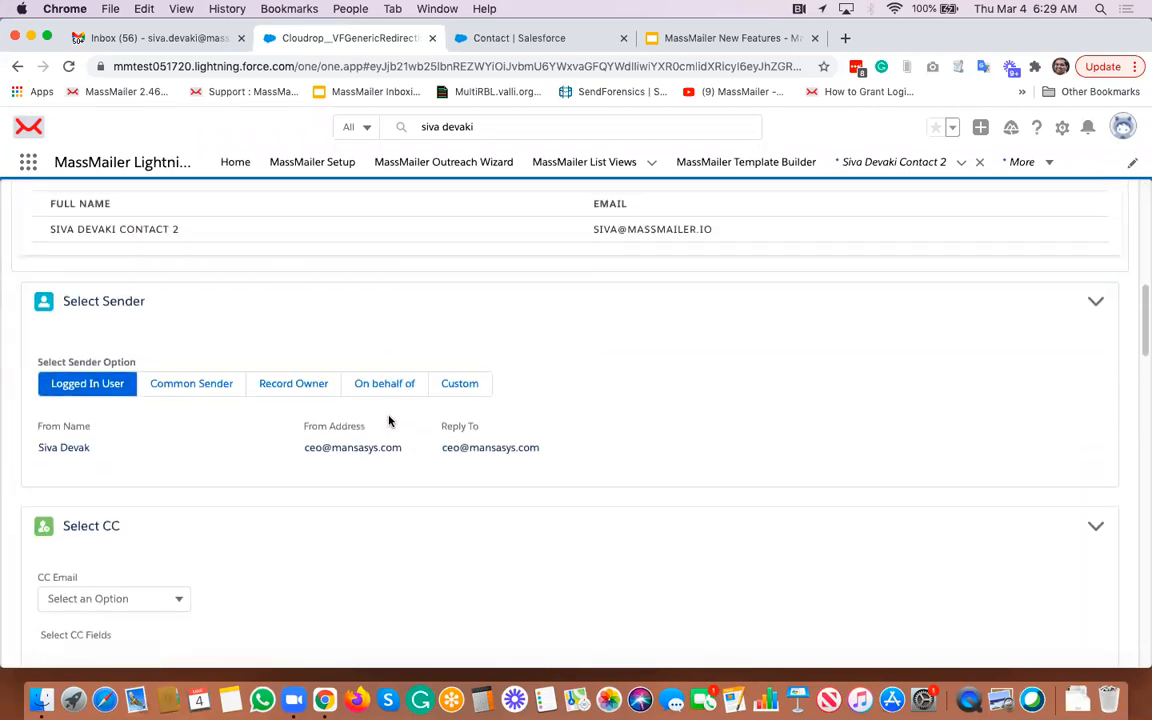
scroll(371, 455, "down", 5)
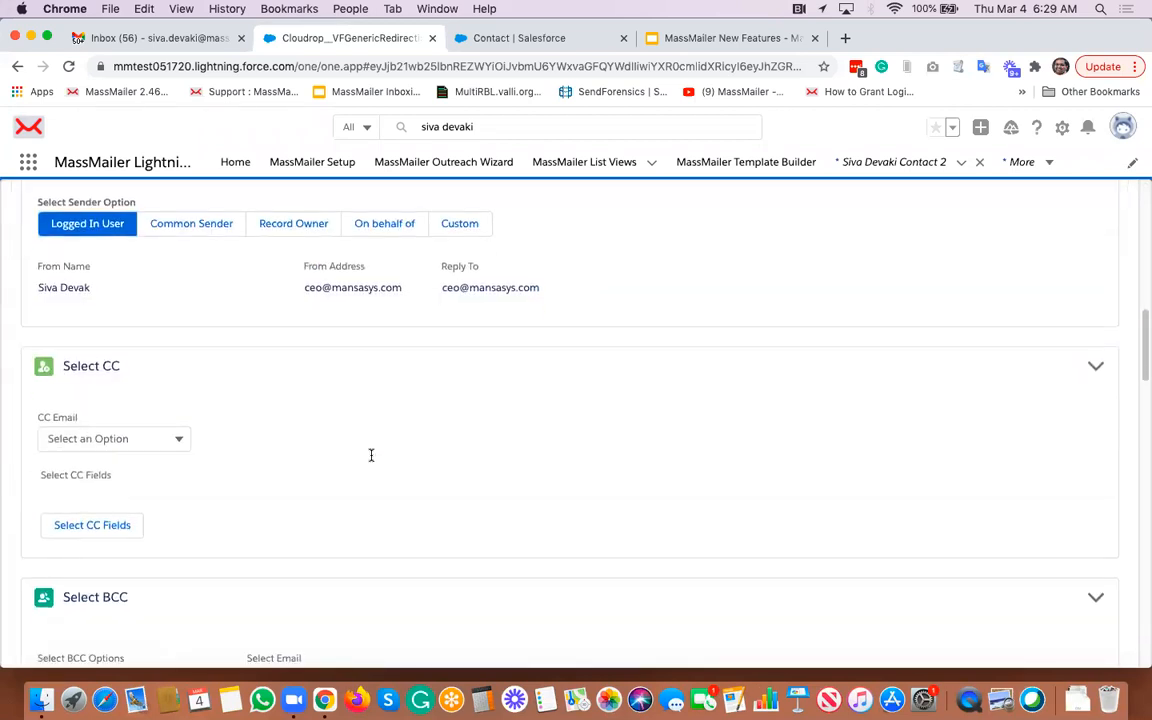
scroll(371, 455, "down", 5)
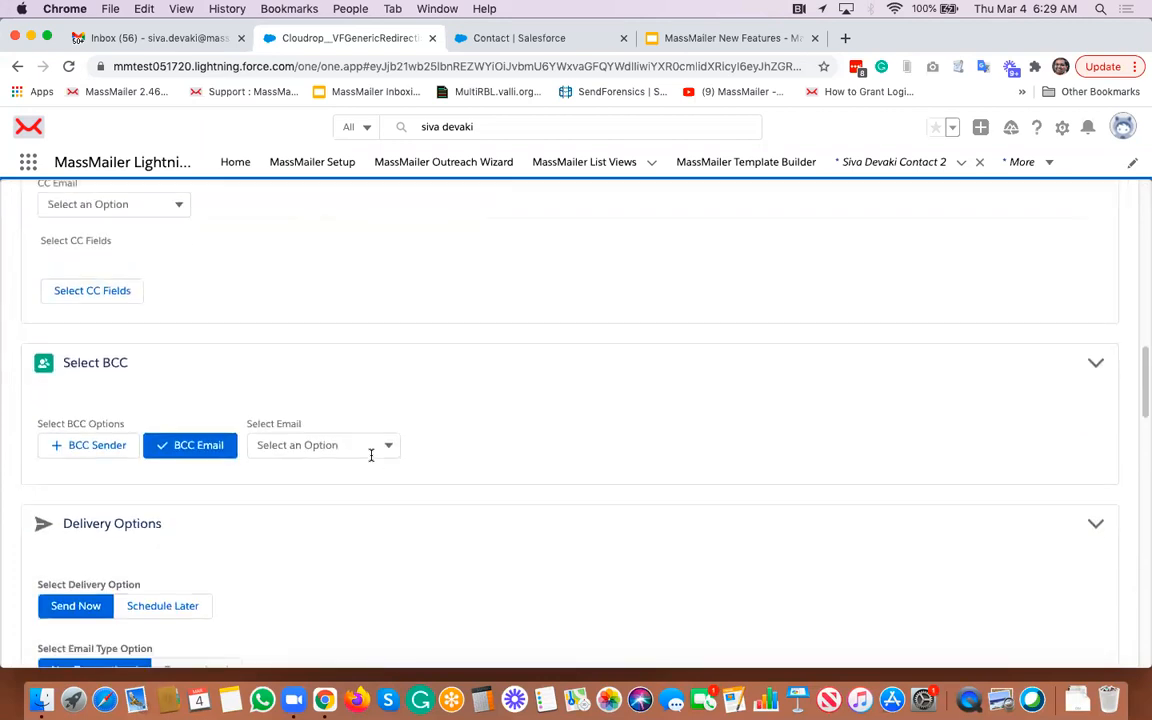
scroll(371, 455, "up", 2)
scroll(371, 455, "down", 5)
scroll(371, 455, "down", 6)
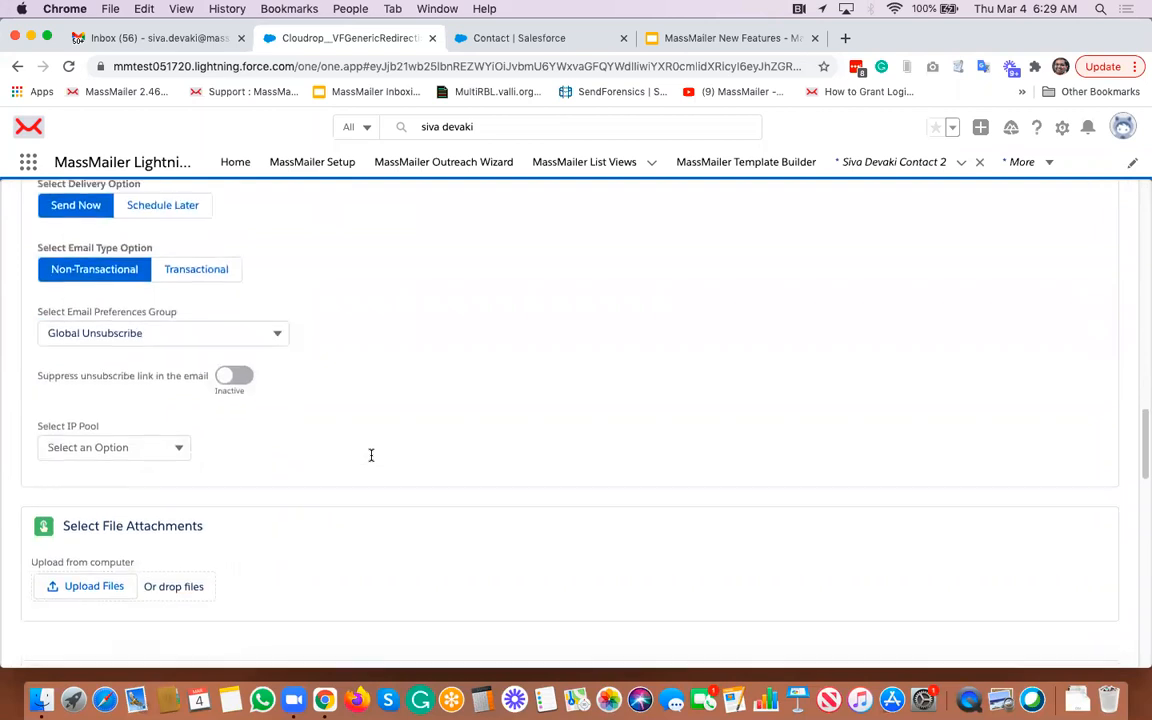
scroll(371, 455, "down", 6)
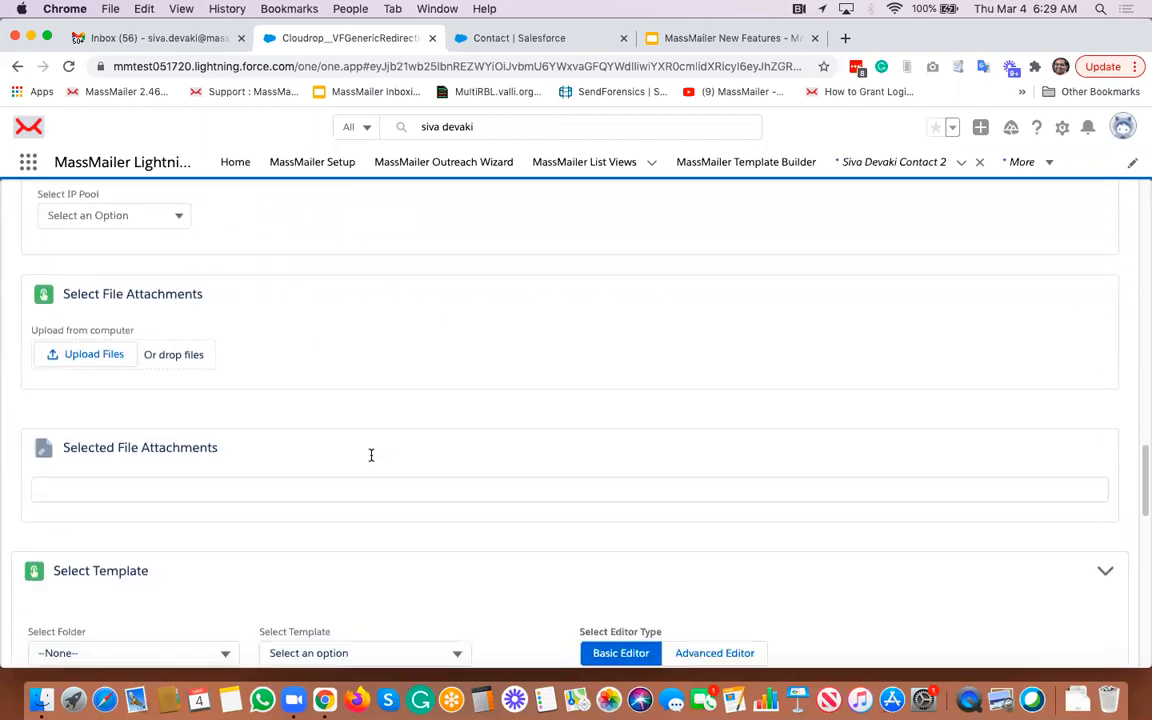
scroll(371, 455, "down", 2)
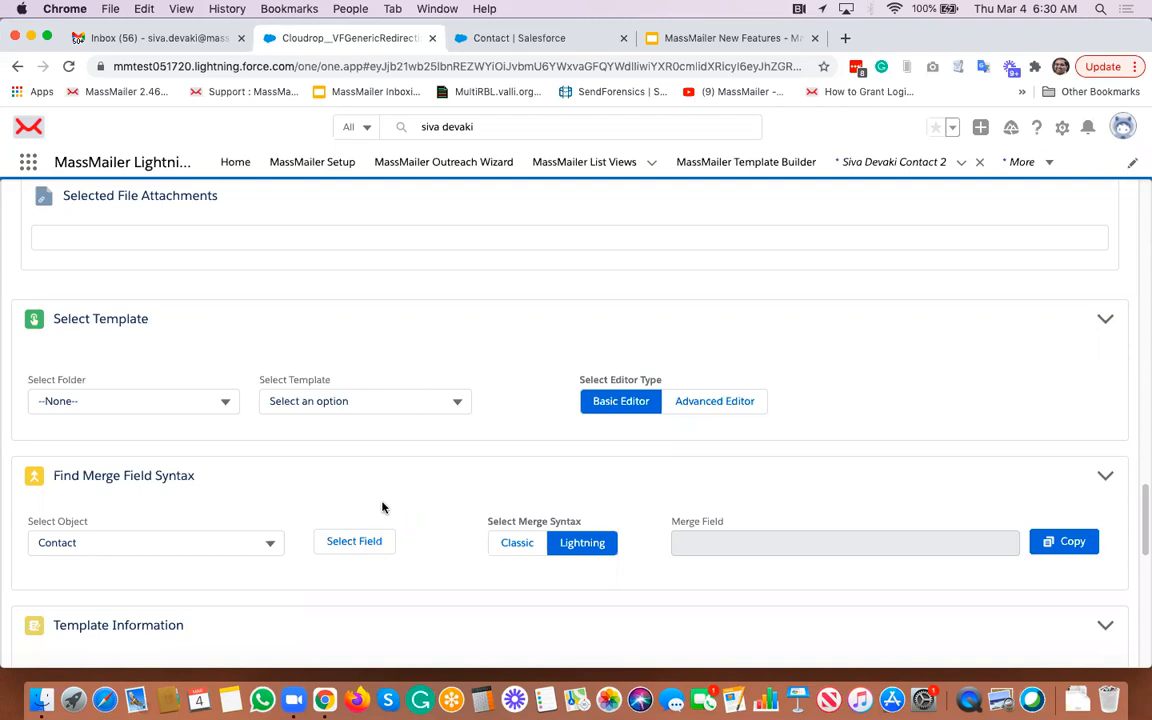
scroll(381, 505, "down", 5)
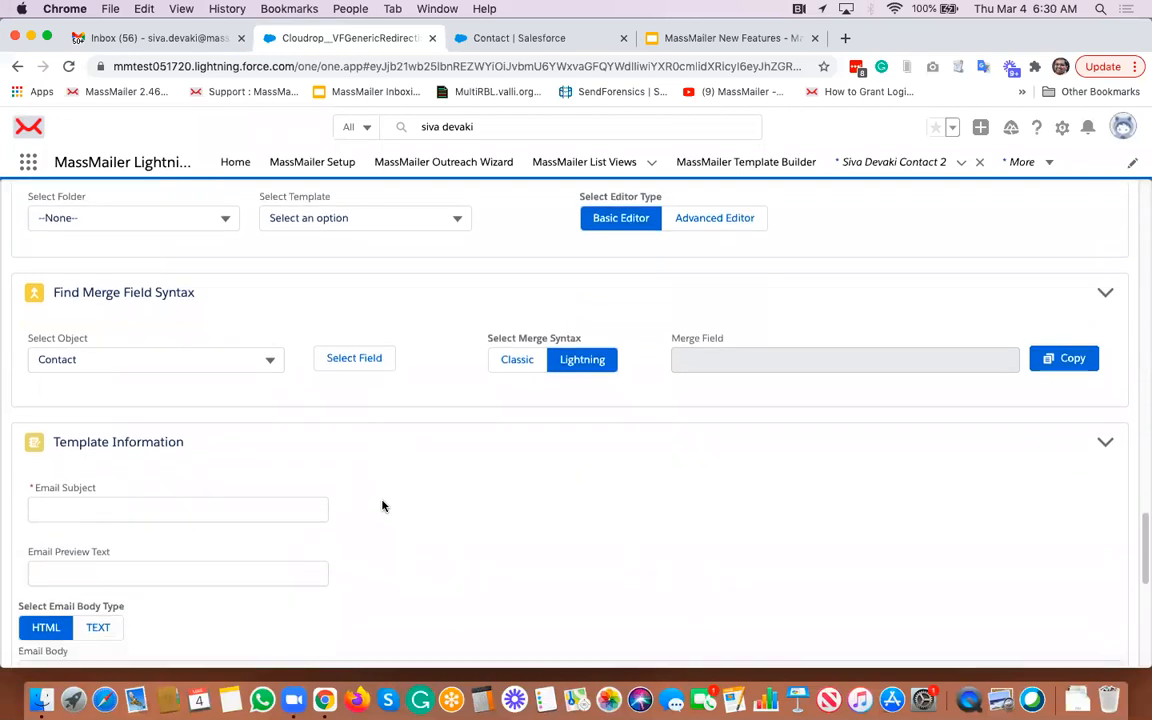
scroll(382, 506, "down", 3)
scroll(383, 506, "down", 2)
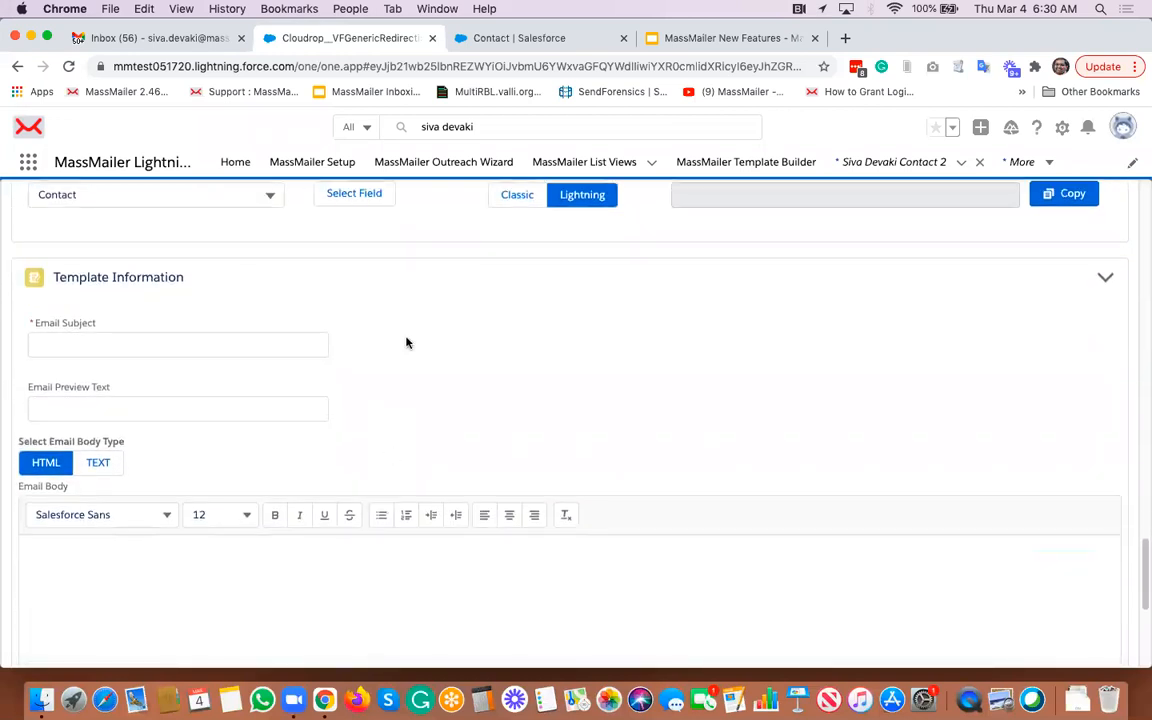
scroll(401, 408, "down", 10)
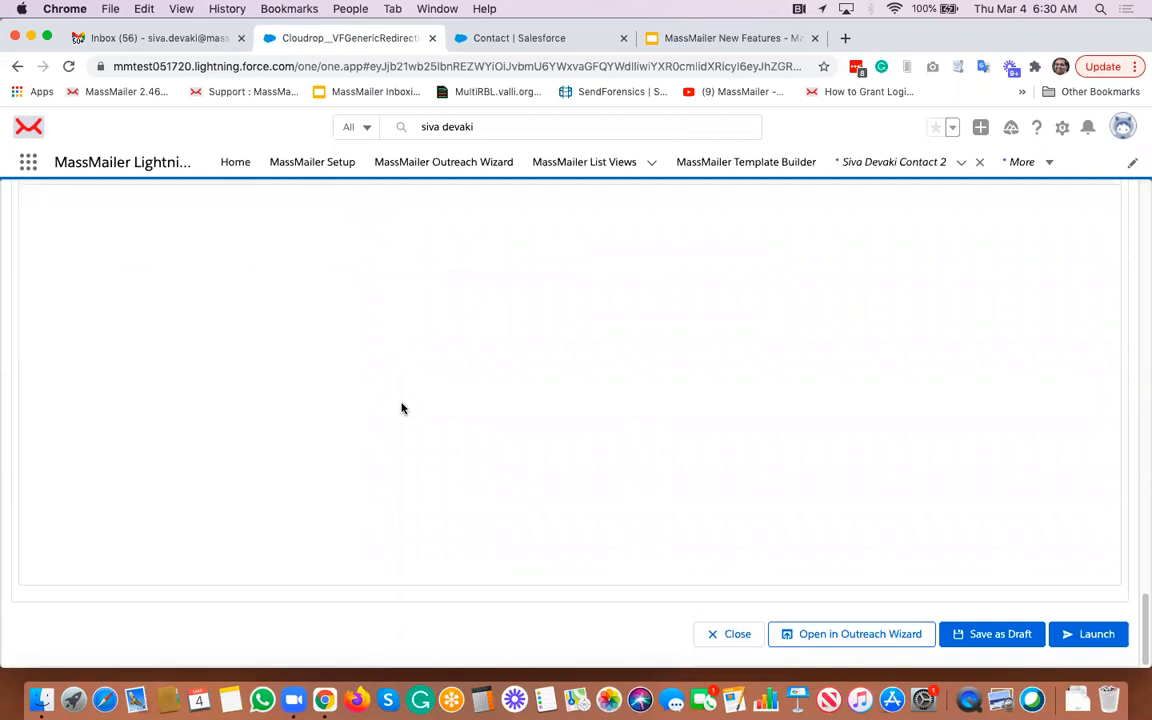
scroll(990, 393, "up", 6)
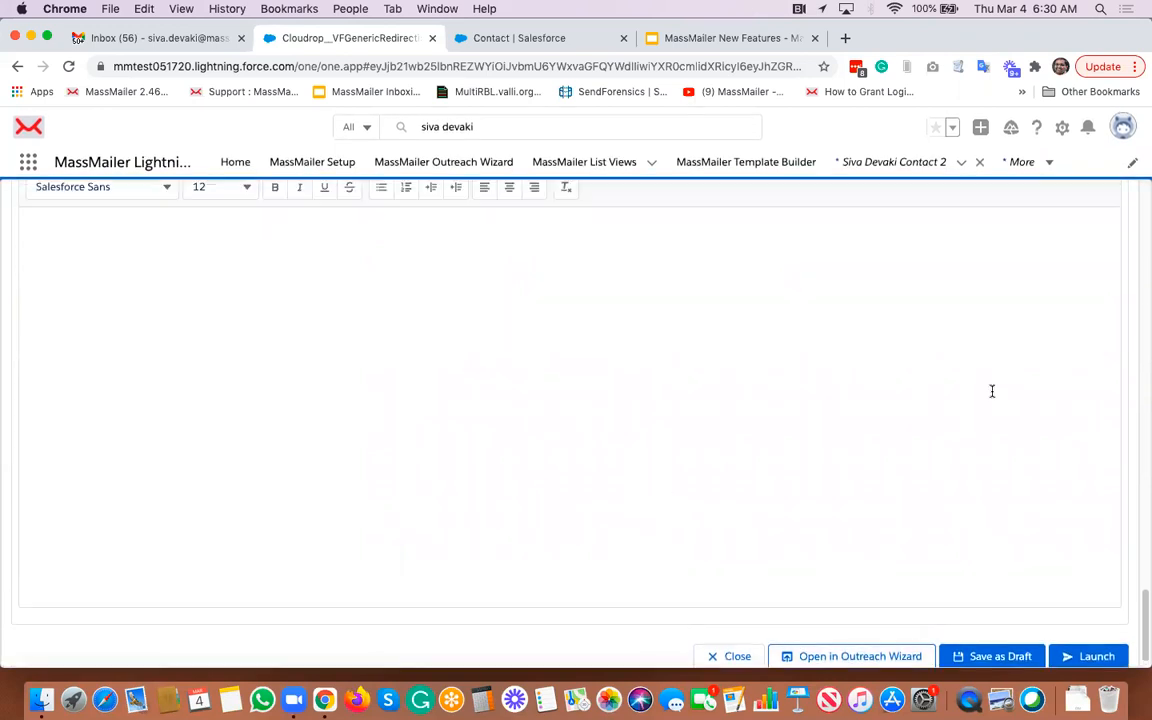
scroll(861, 309, "up", 2)
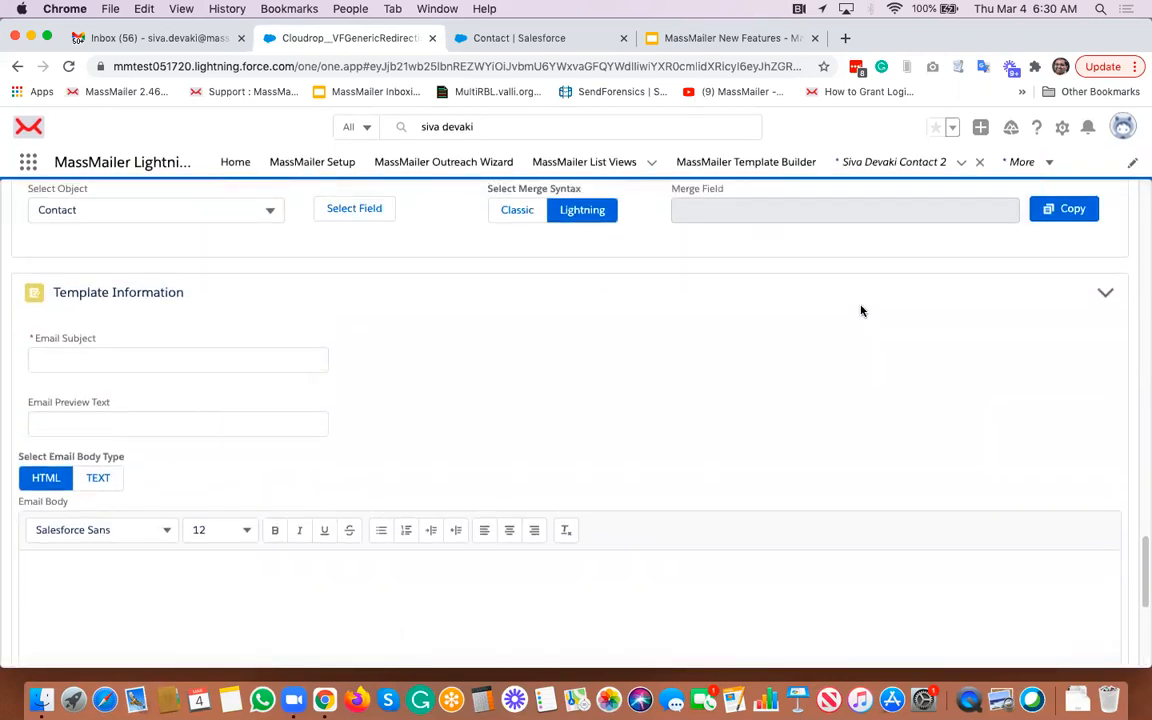
scroll(760, 420, "down", 3)
scroll(808, 429, "down", 5)
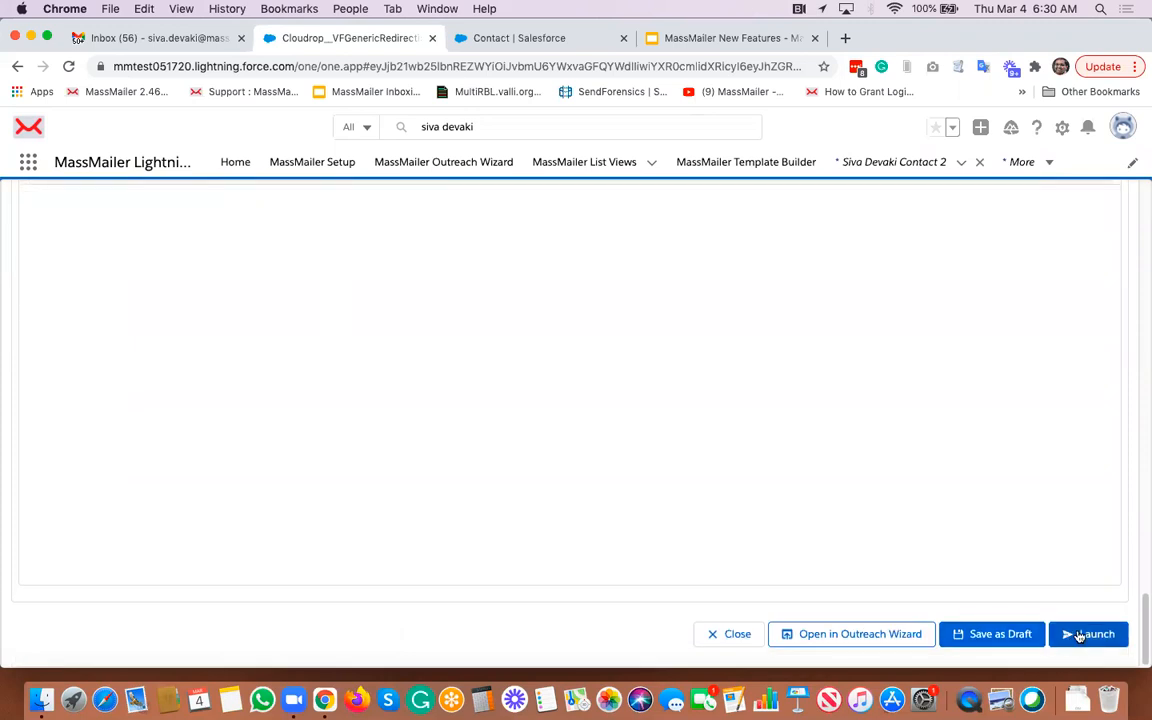
scroll(871, 359, "up", 15)
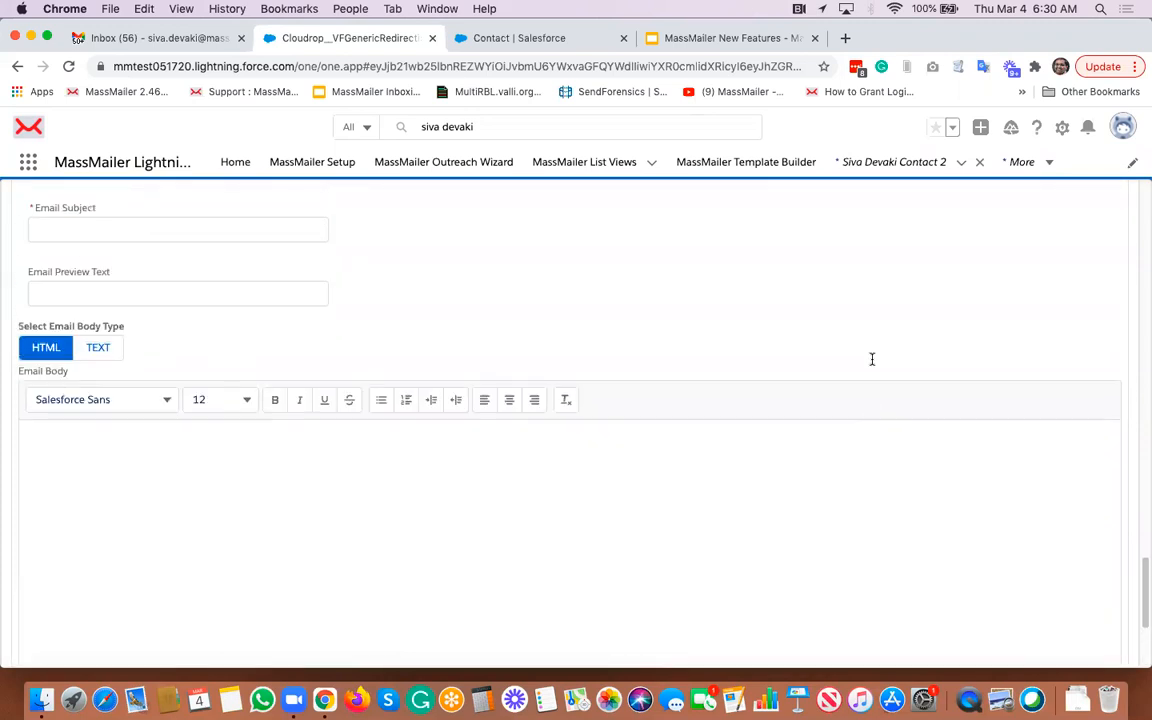
scroll(871, 359, "up", 15)
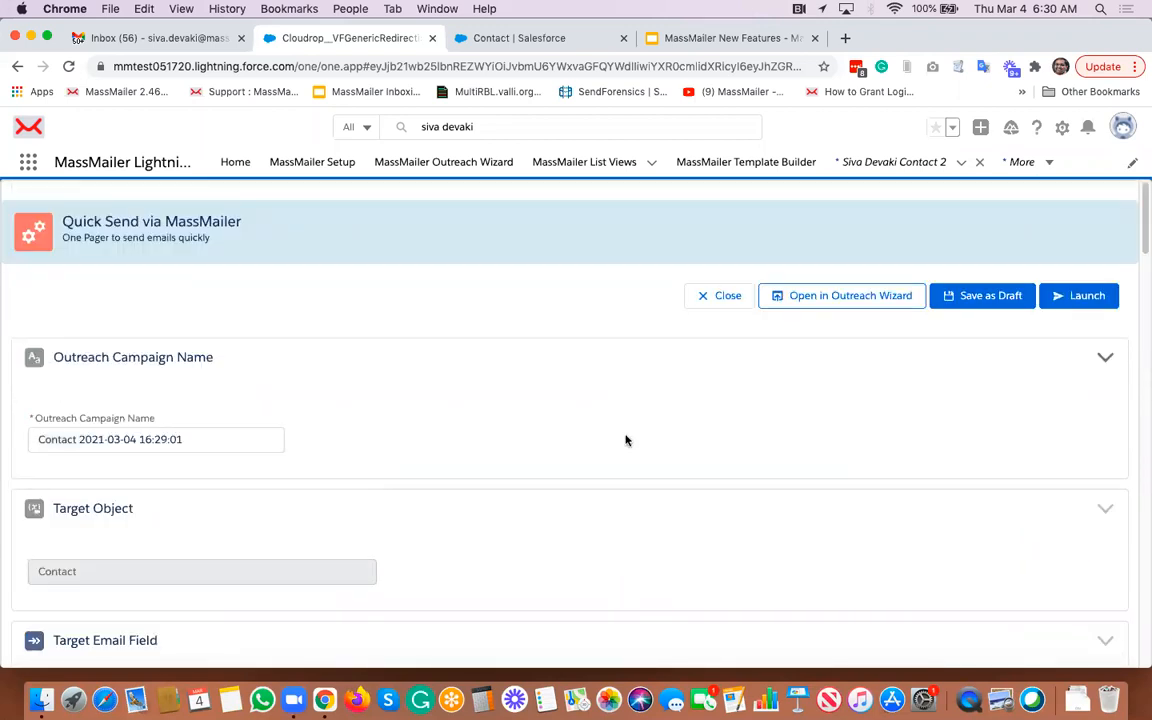
scroll(626, 440, "down", 10)
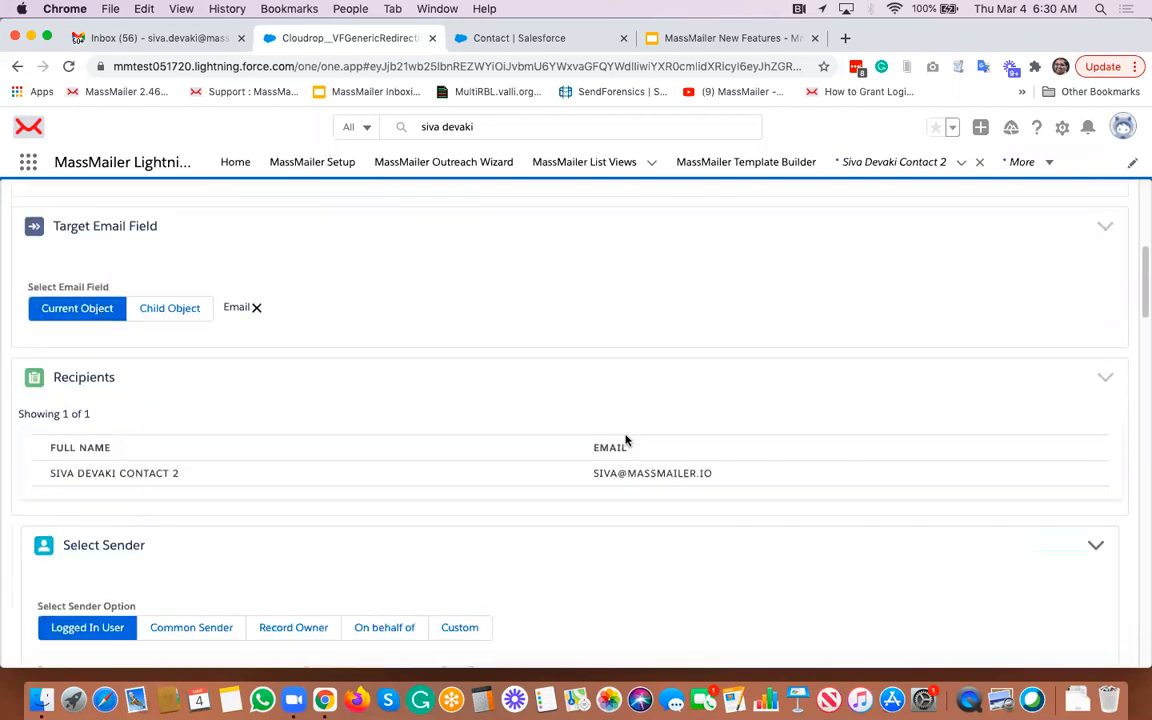
scroll(626, 440, "down", 6)
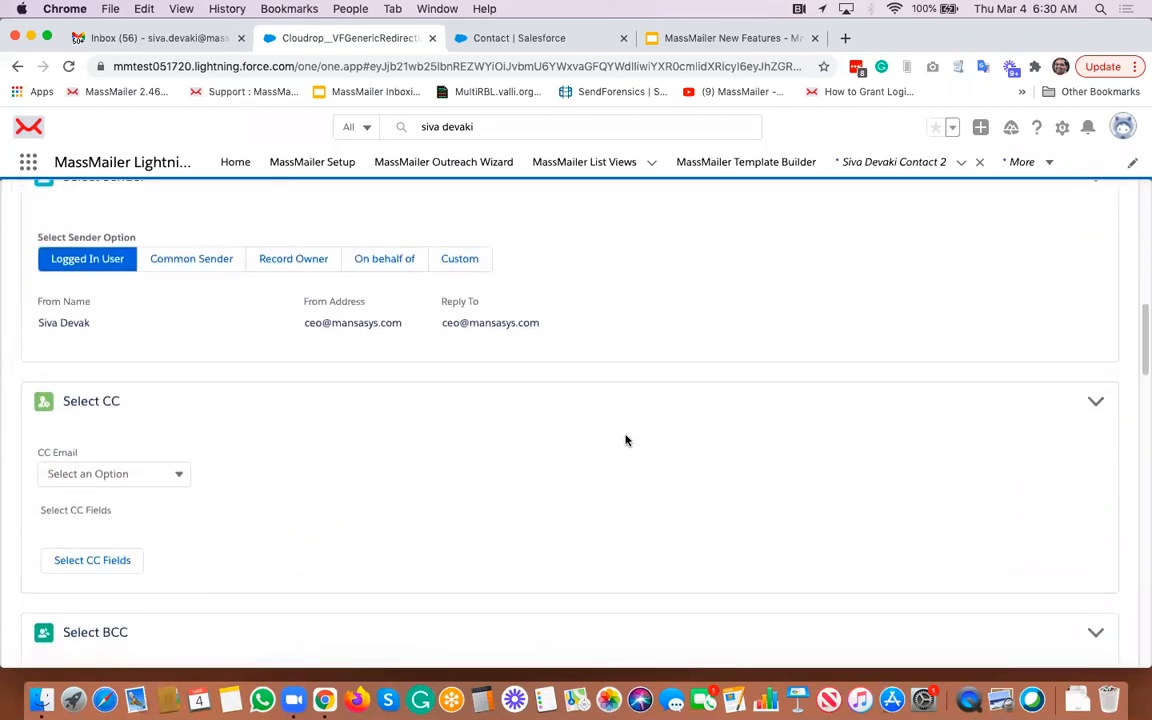
scroll(626, 440, "down", 3)
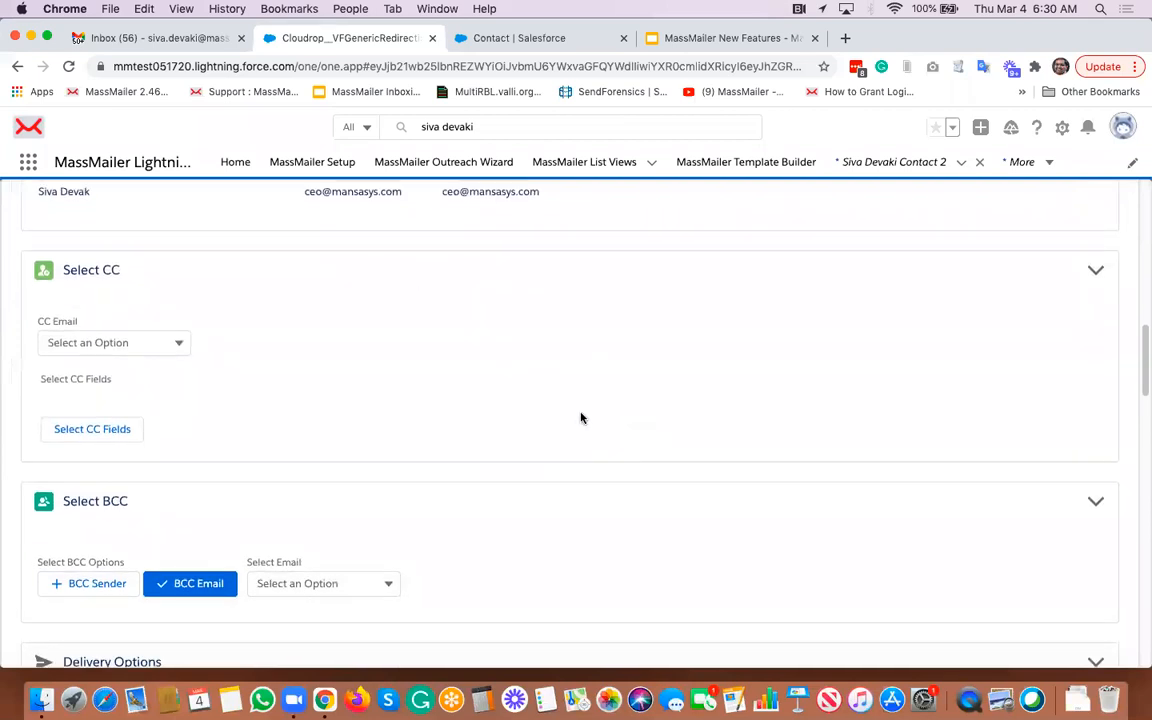
scroll(581, 417, "down", 2)
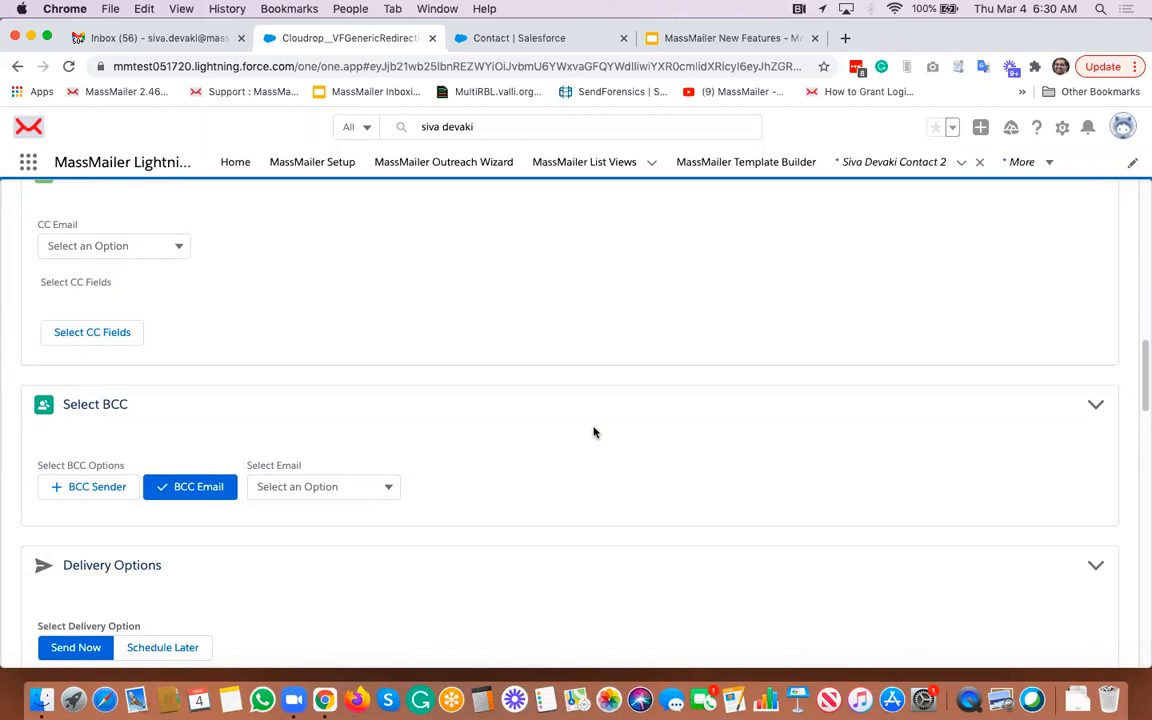
scroll(593, 432, "down", 5)
scroll(593, 432, "down", 3)
scroll(593, 432, "up", 3)
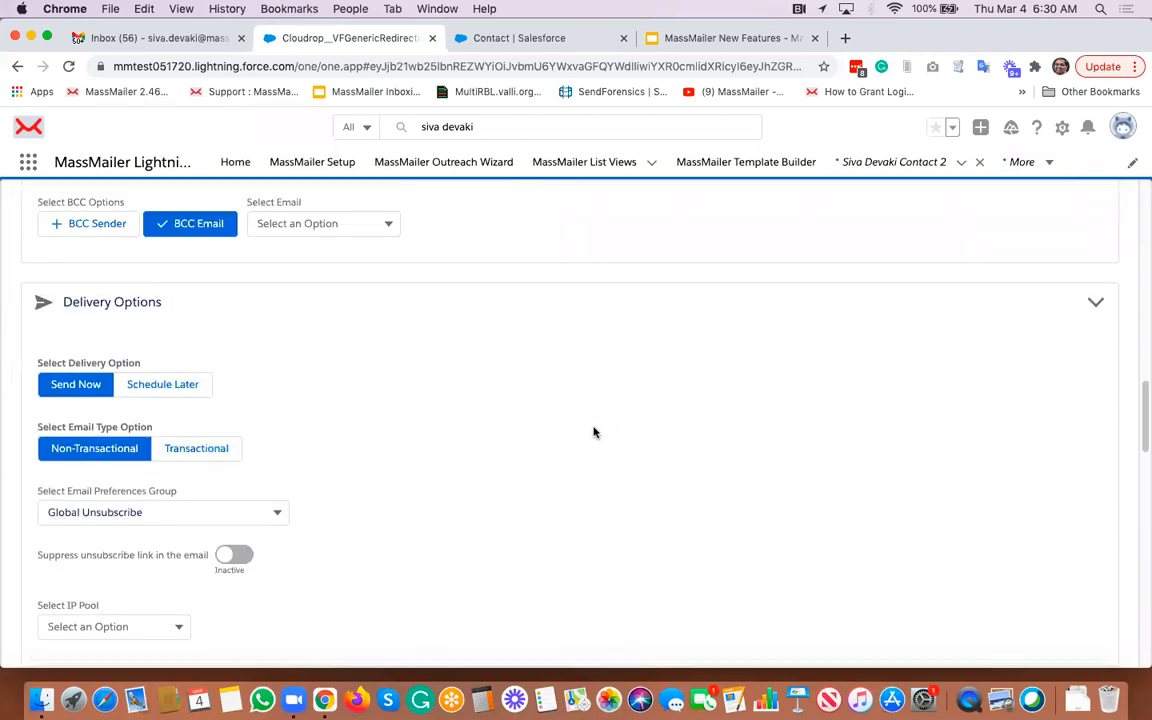
scroll(593, 432, "up", 15)
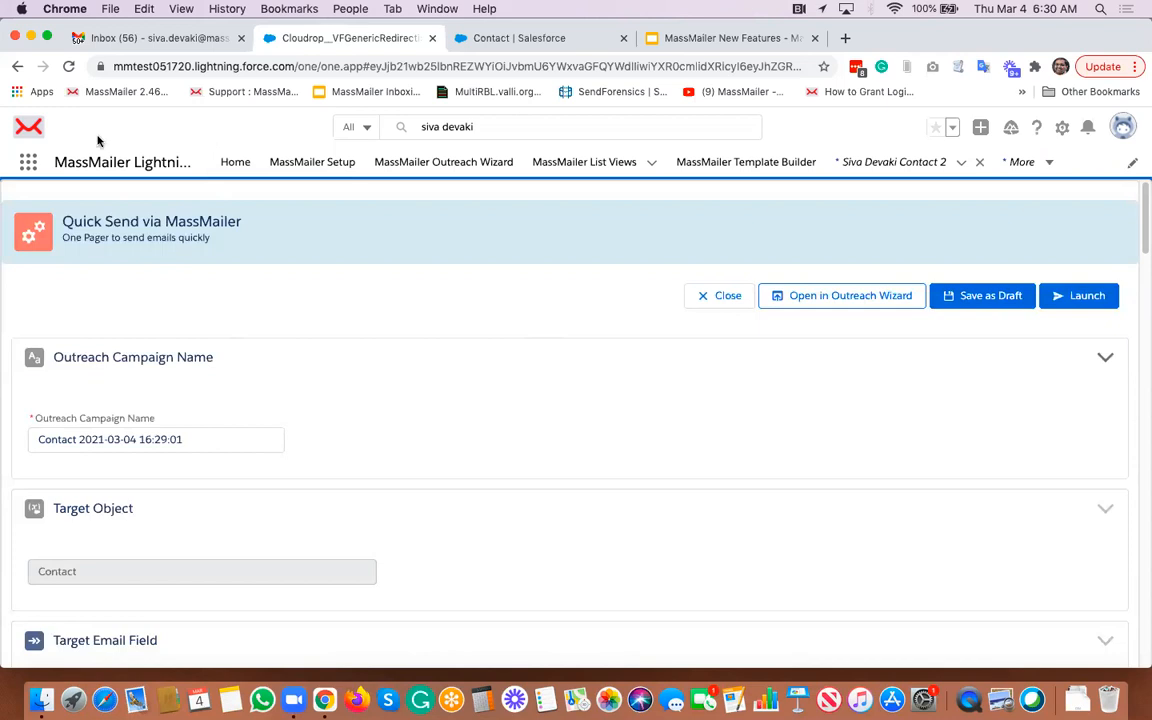
- Switch the Contact setup tab to the Sales app through the App Launcher
left_click(30, 164)
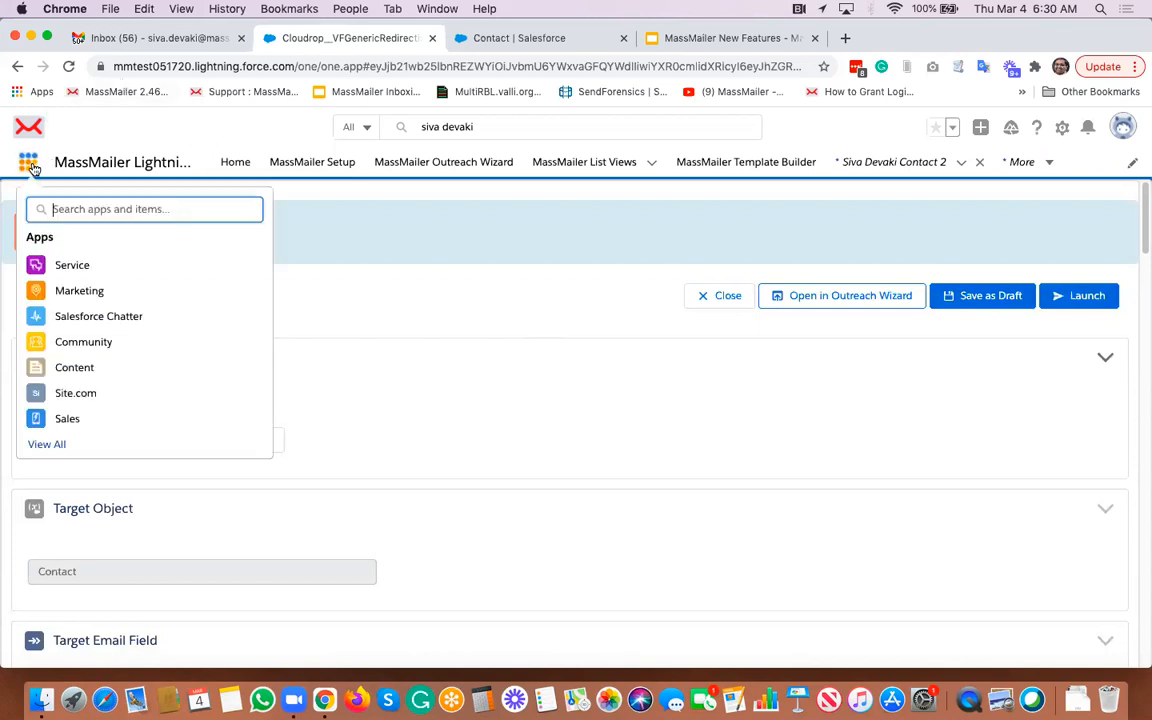
left_click(485, 39)
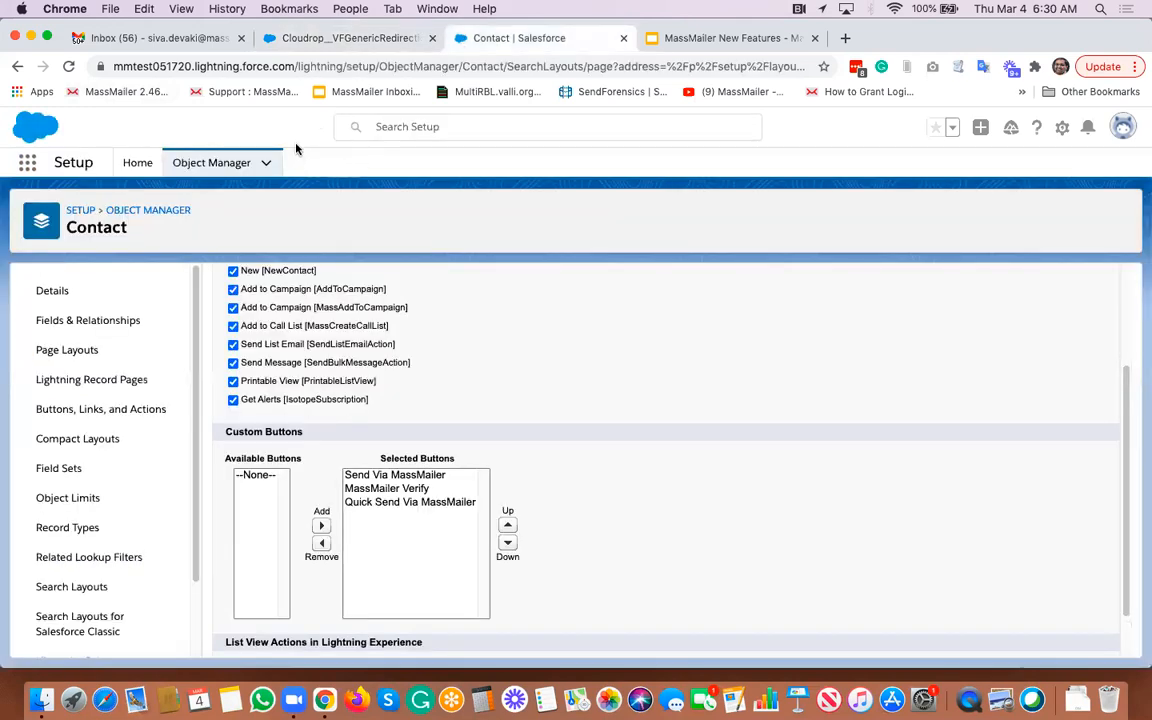
left_click(27, 164)
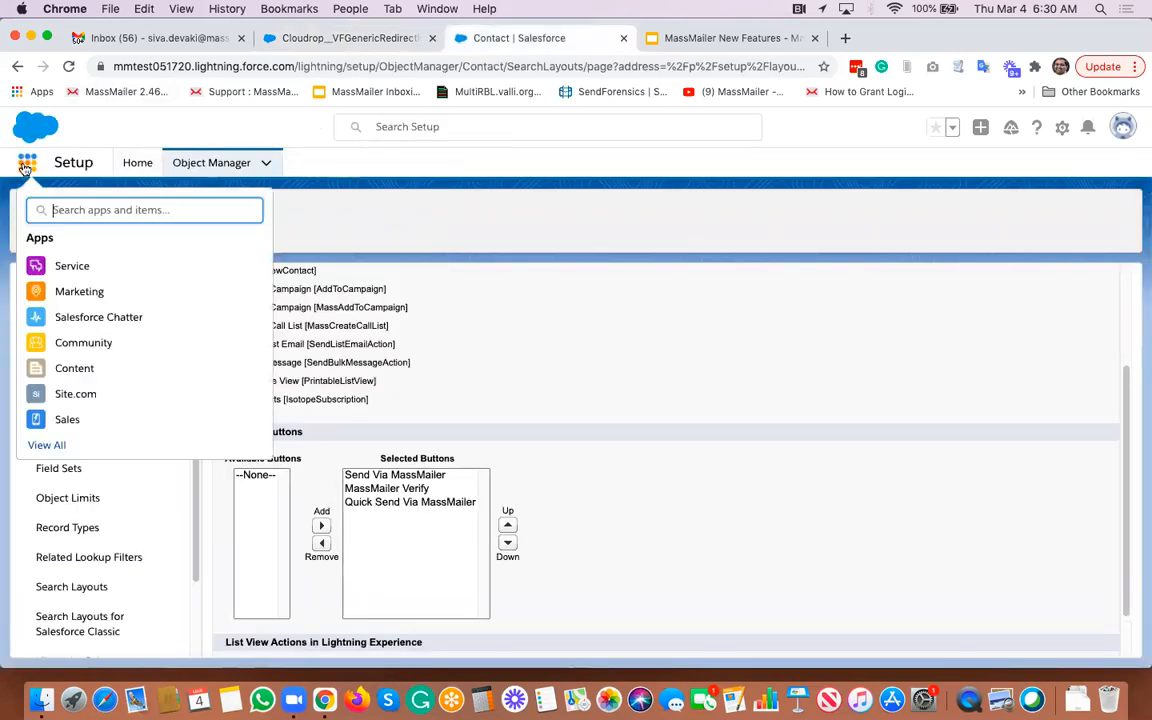
type("sales")
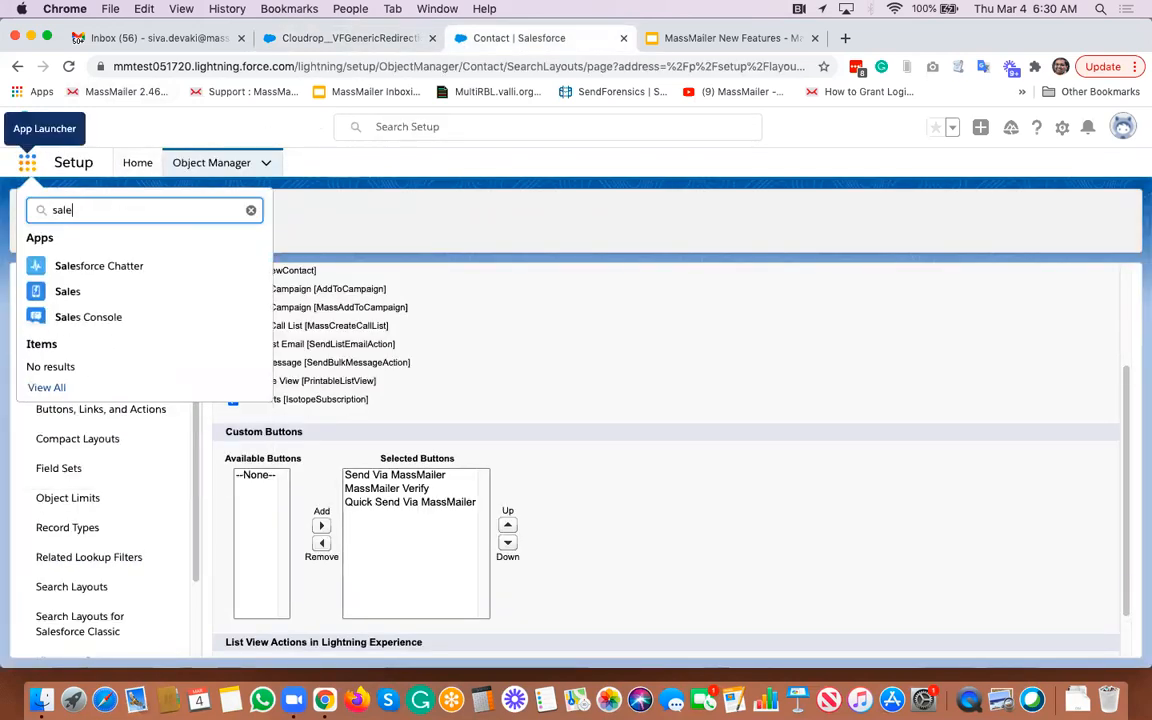
left_click(78, 293)
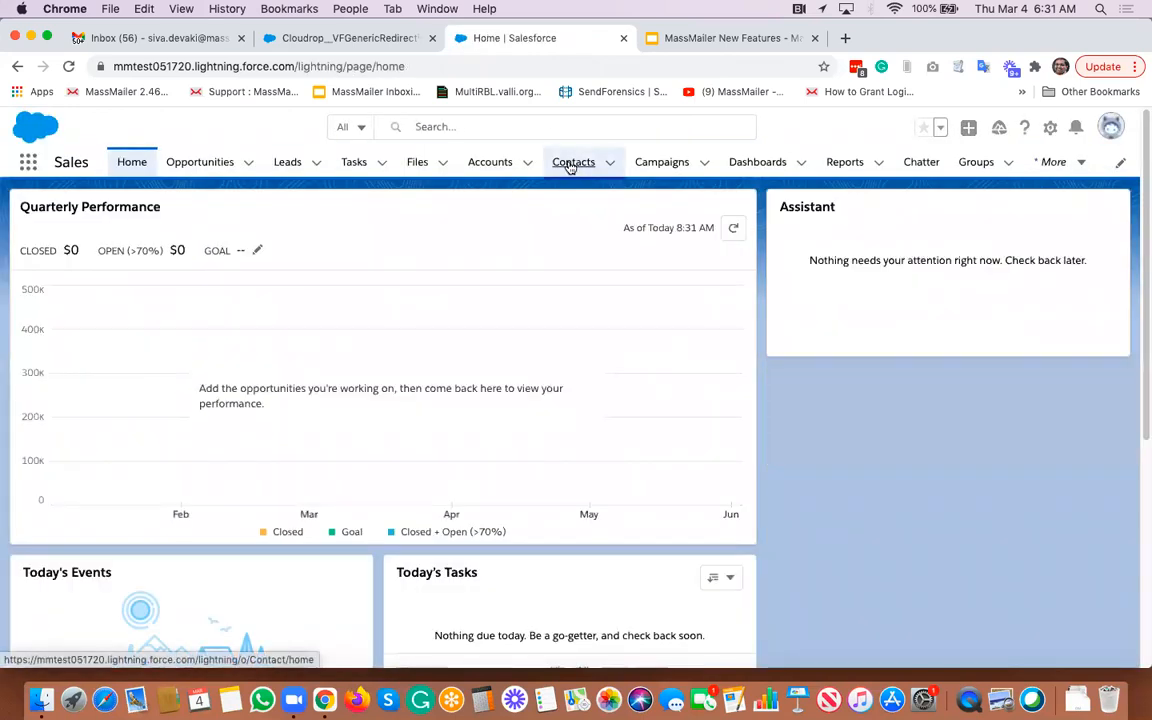
- Open the Contacts "demo list" view and expand its action menu to show the MassMailer buttons
left_click(569, 165)
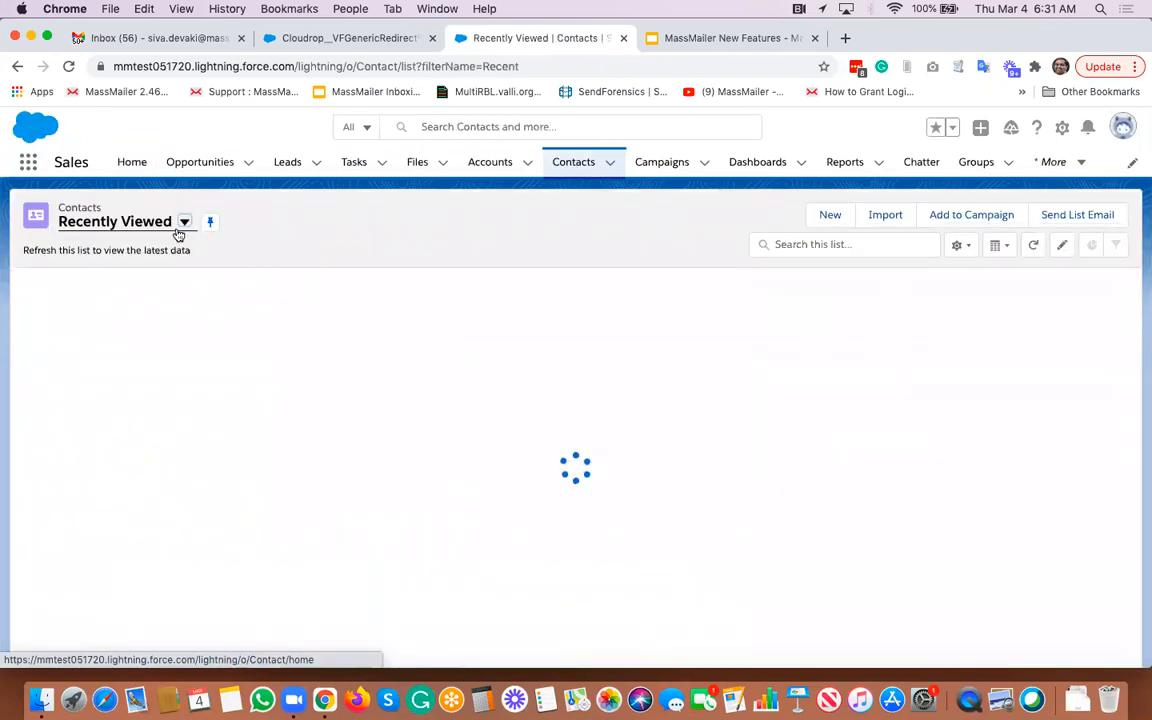
left_click(184, 223)
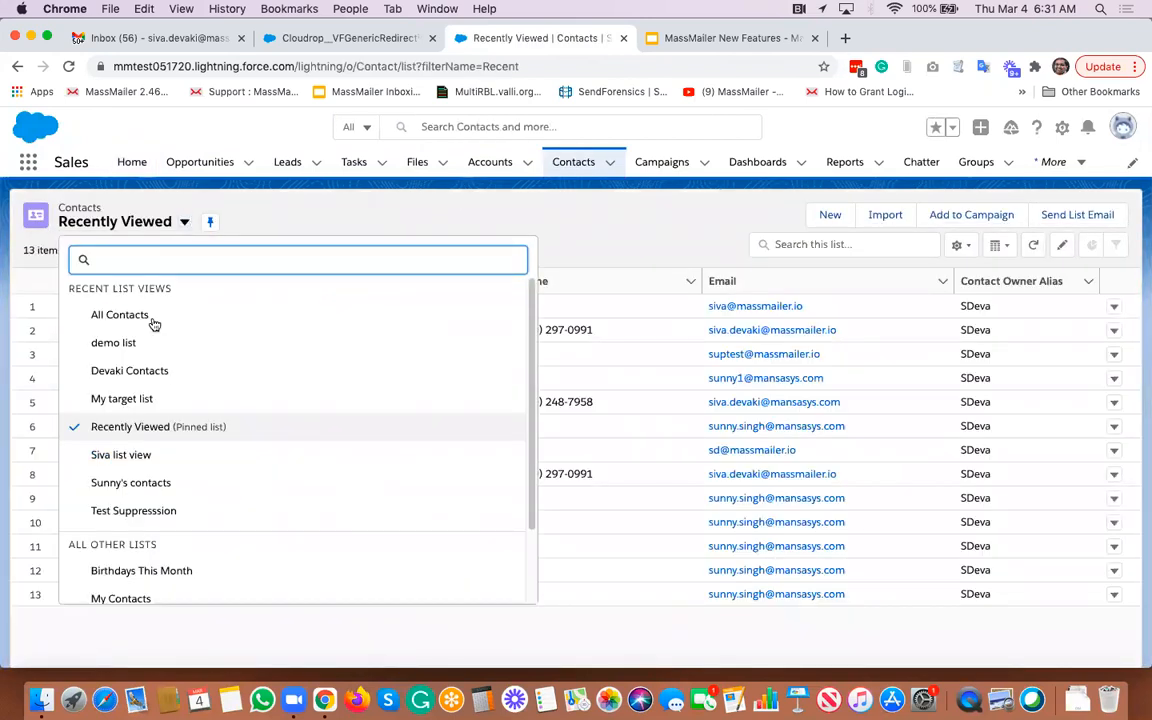
left_click(136, 345)
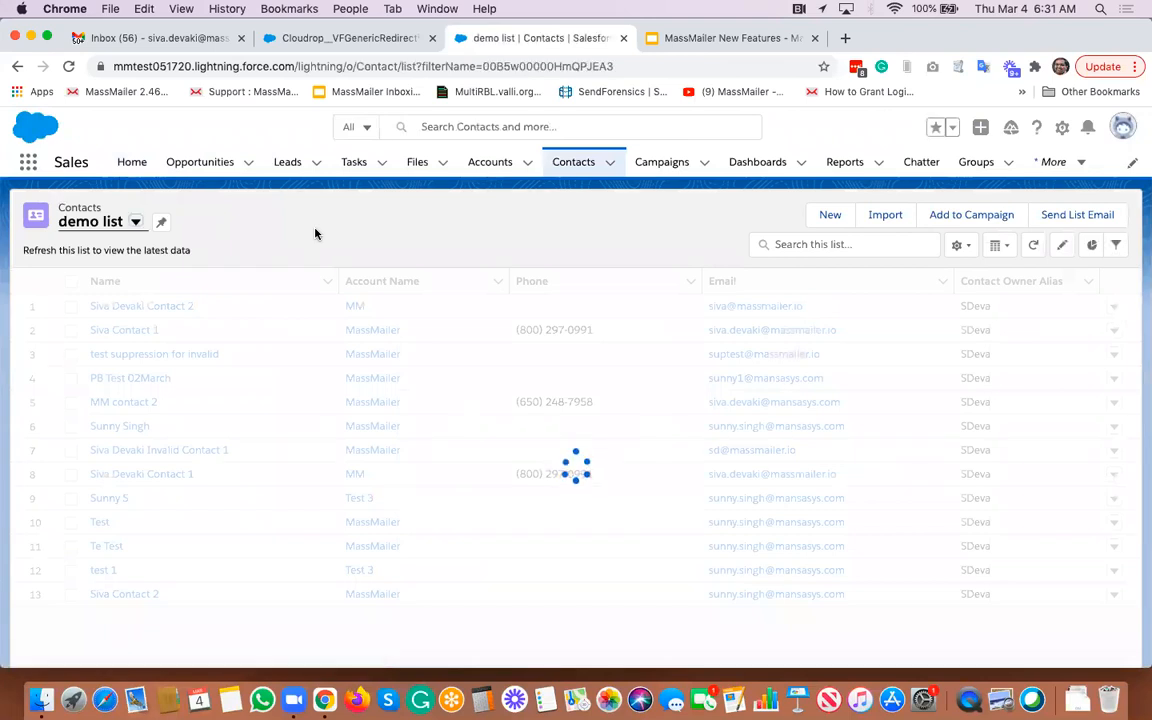
left_click(1116, 216)
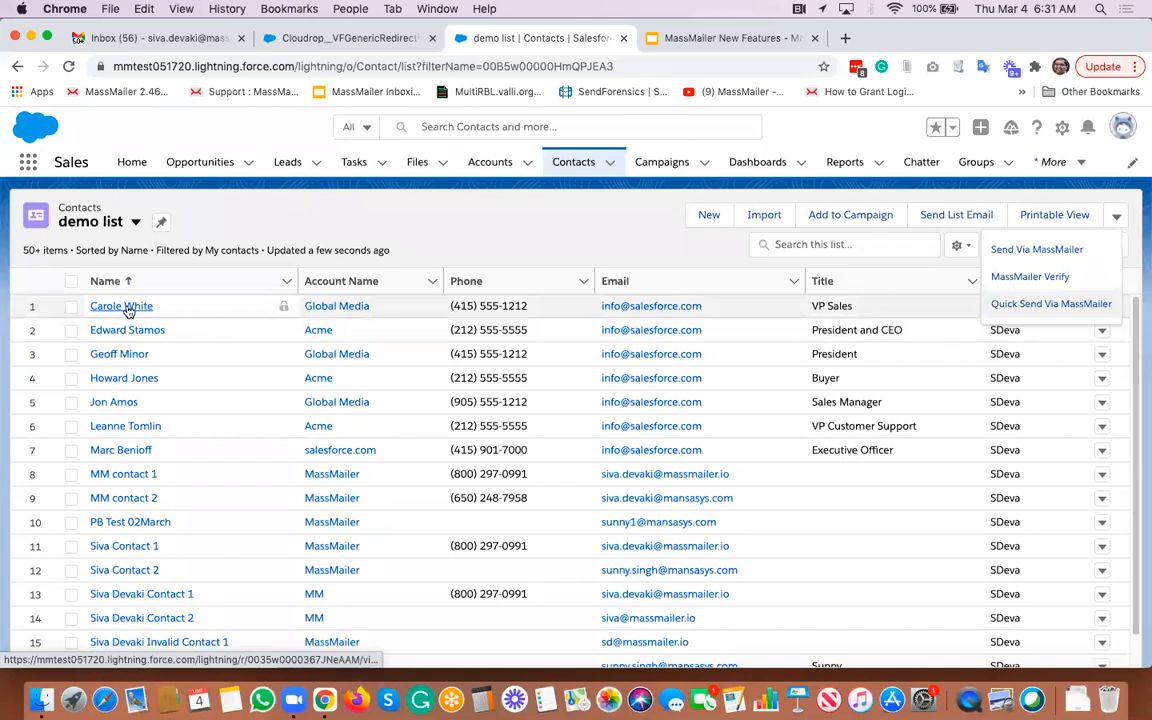
- Open the MM contact 1 record and check the MassMailer actions in its action menu
left_click(116, 474)
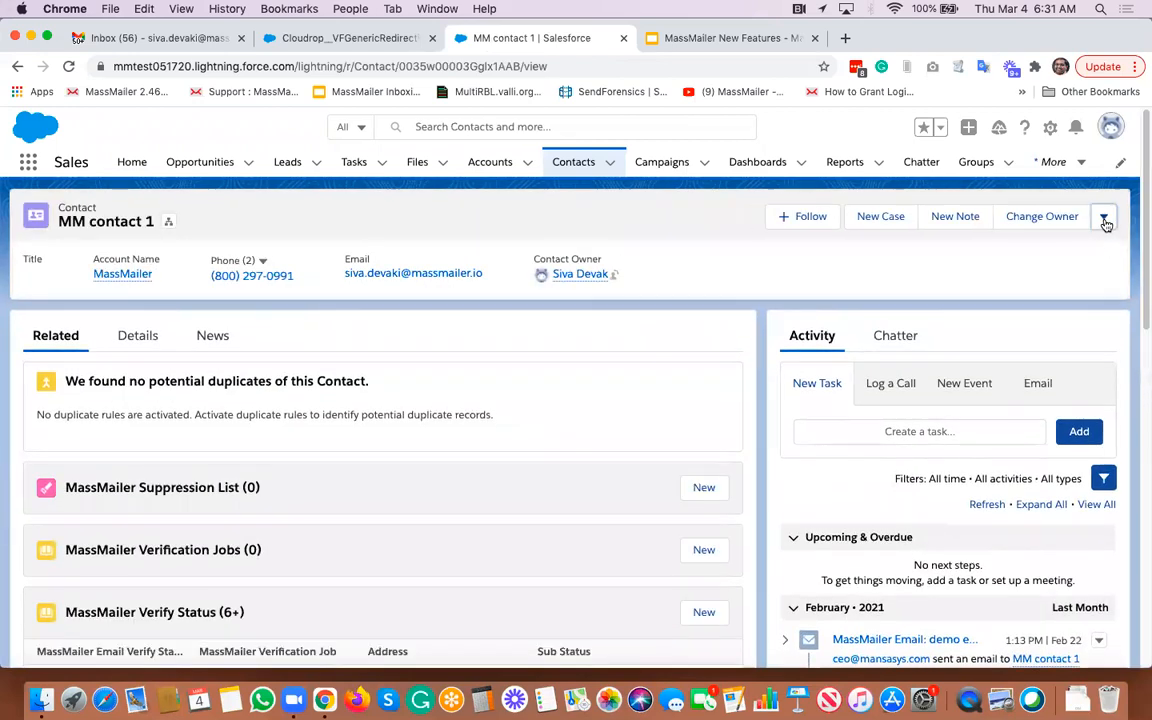
left_click(1105, 222)
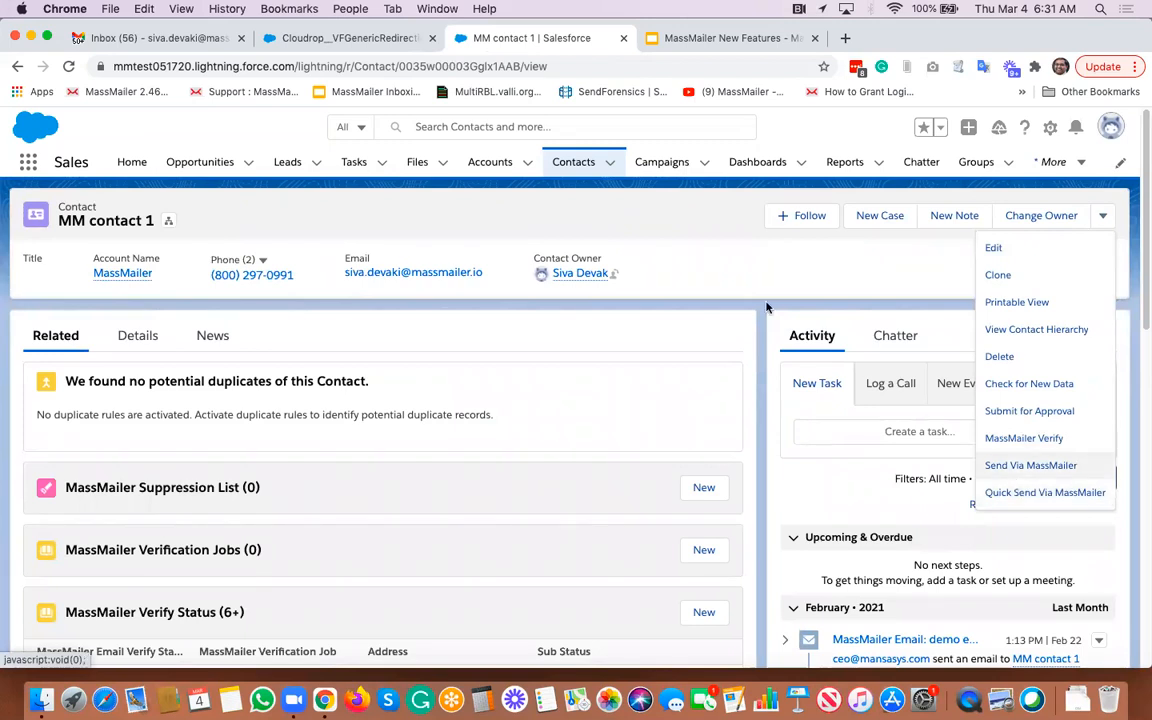
left_click(680, 242)
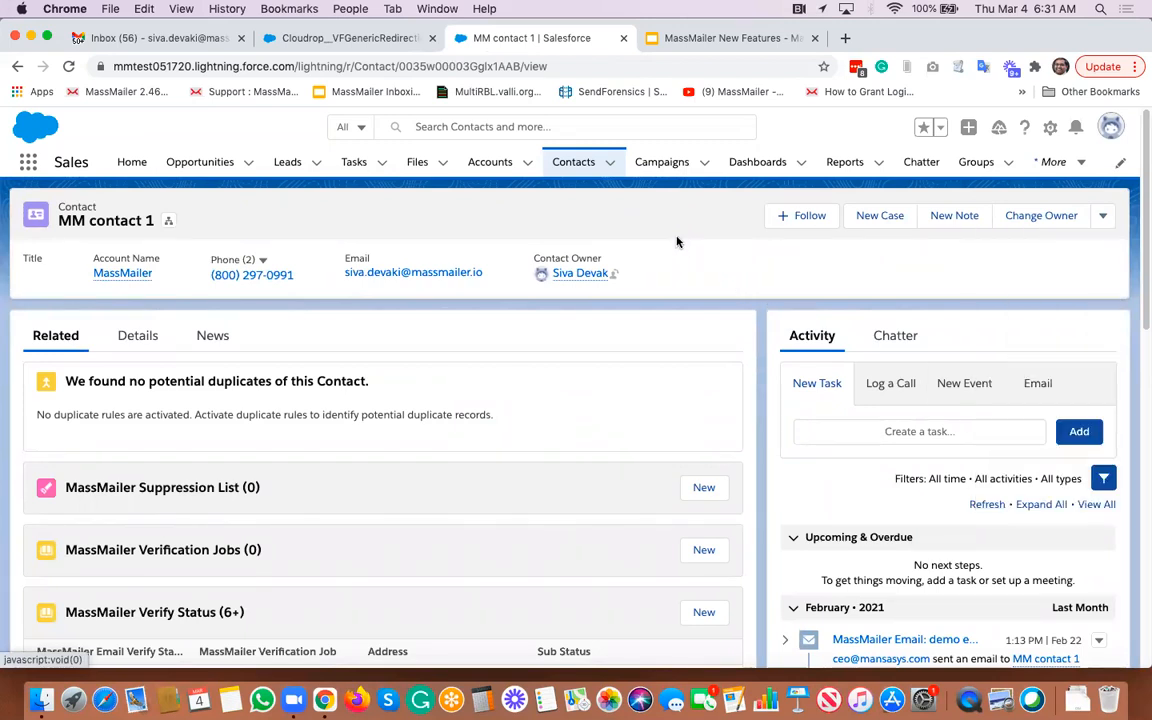
- Return to the MassMailer tab, open the MassMailer Outreach Wizard and continue past the Outreach Campaign step
left_click(345, 38)
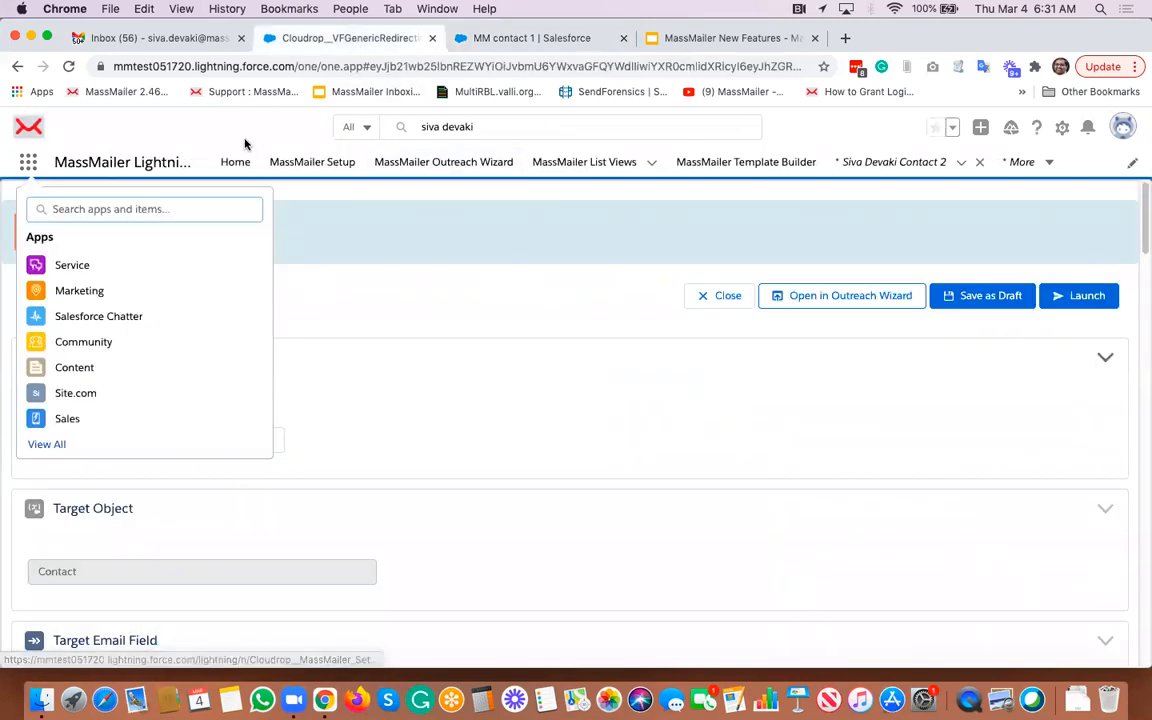
left_click(450, 166)
left_click(458, 180)
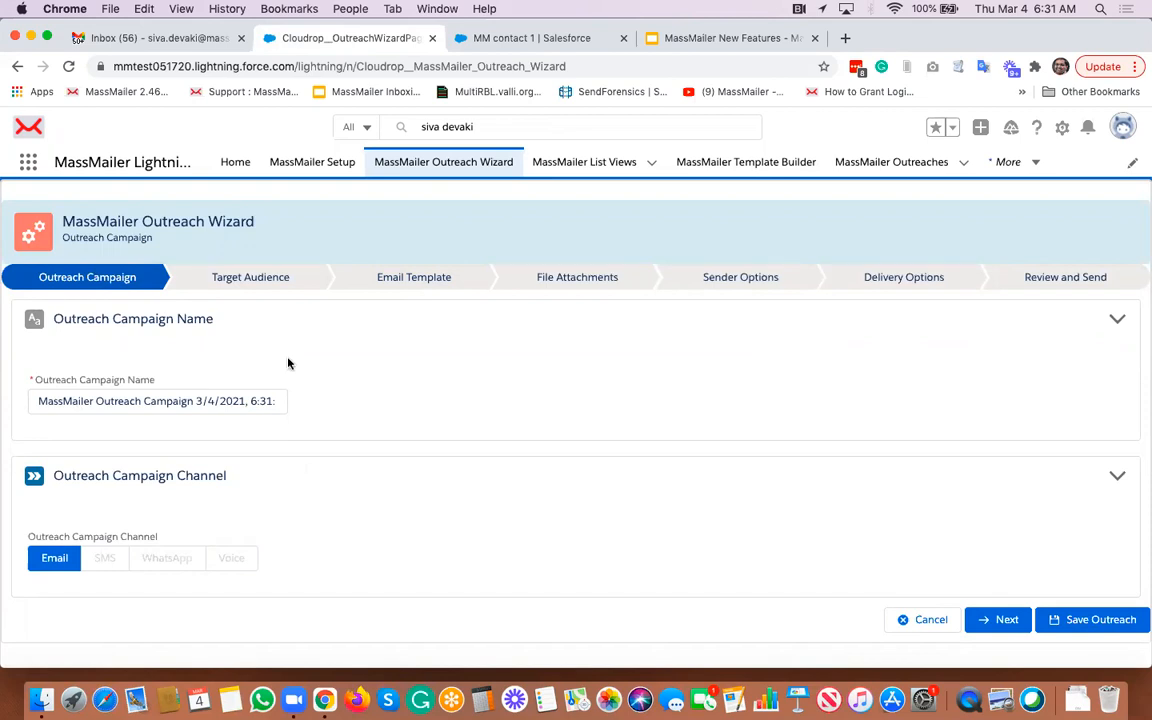
left_click(997, 619)
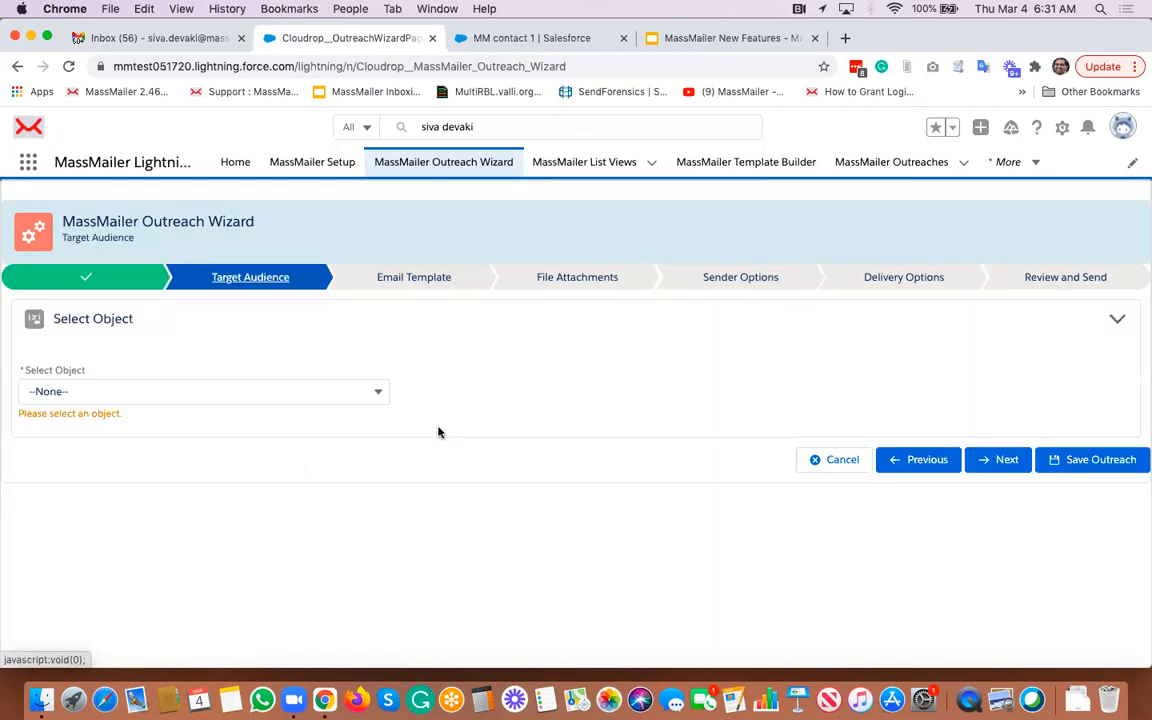
- Set the target audience to the Contact object with the "contact view" list view and proceed to Email Template
left_click(329, 399)
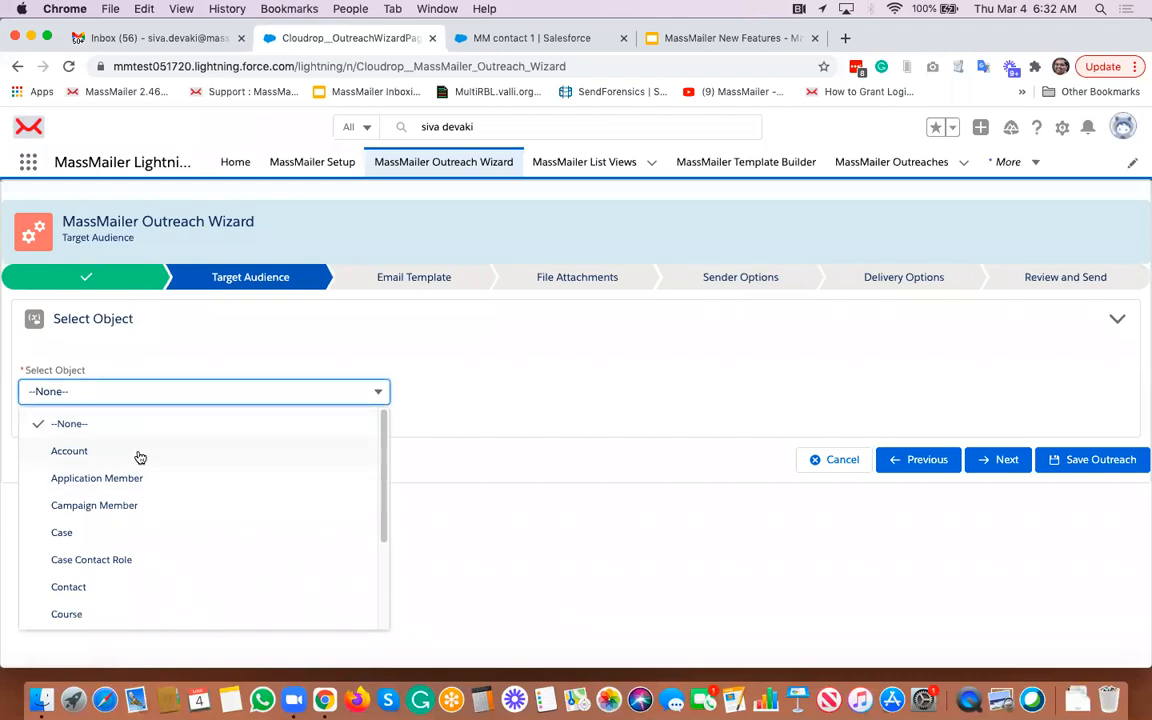
left_click(96, 588)
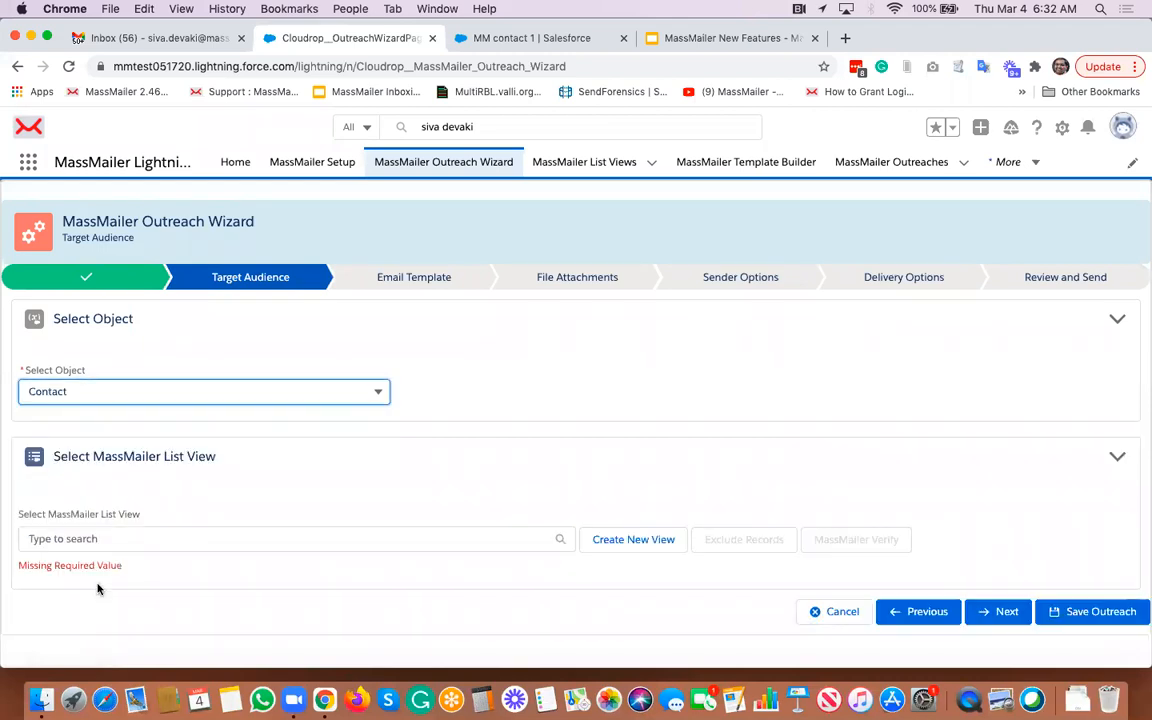
left_click(236, 541)
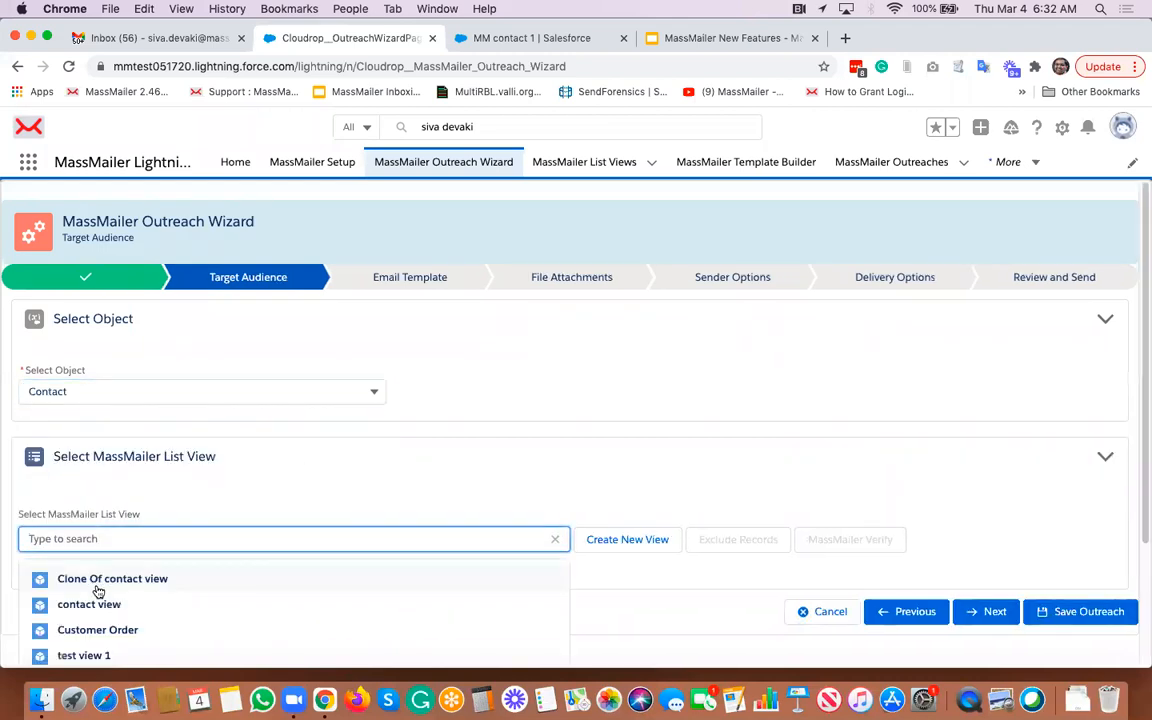
left_click(116, 606)
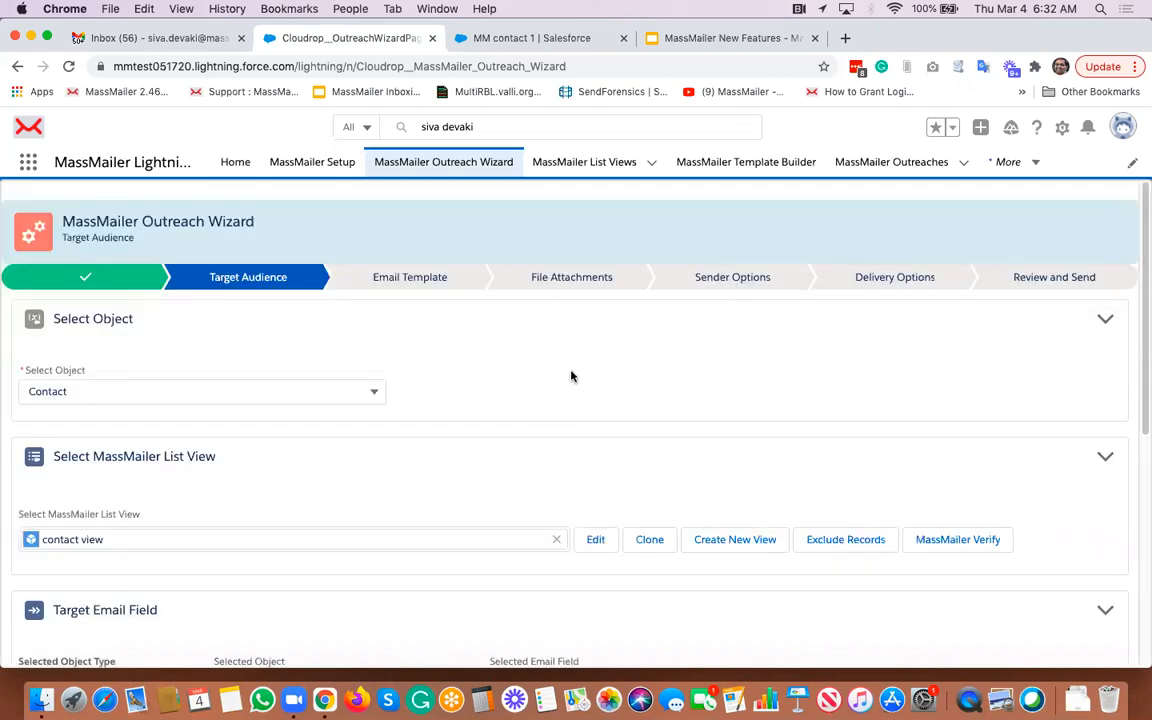
scroll(571, 376, "down", 2)
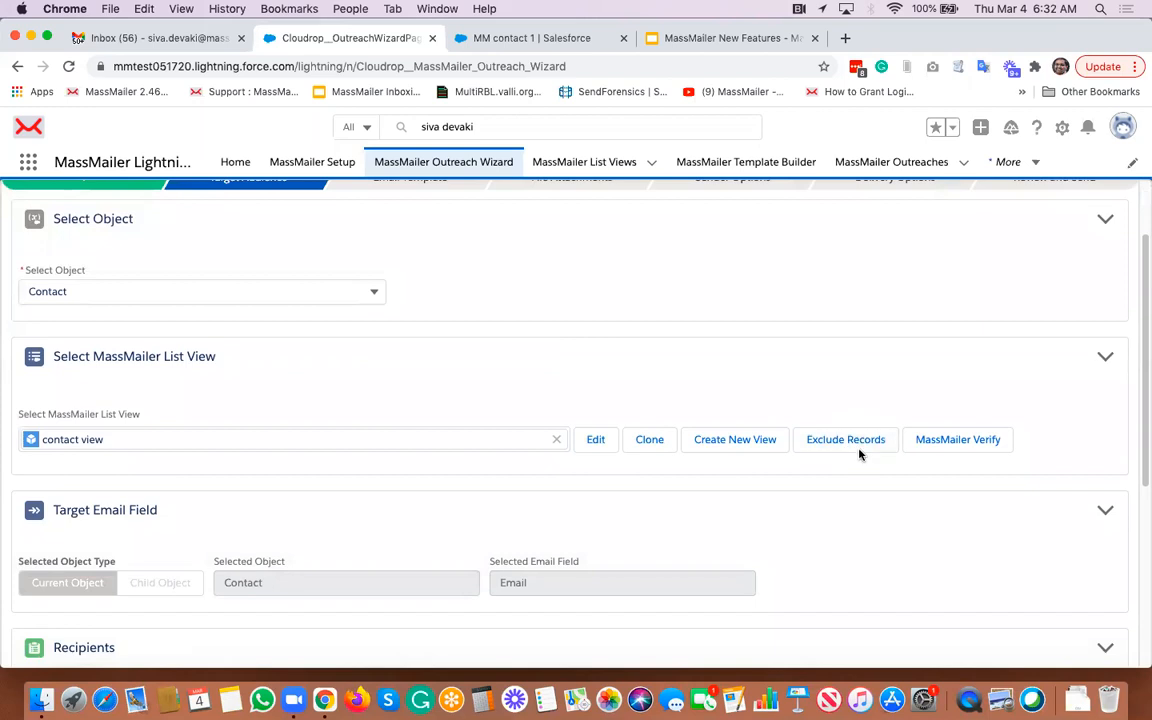
scroll(842, 501, "down", 7)
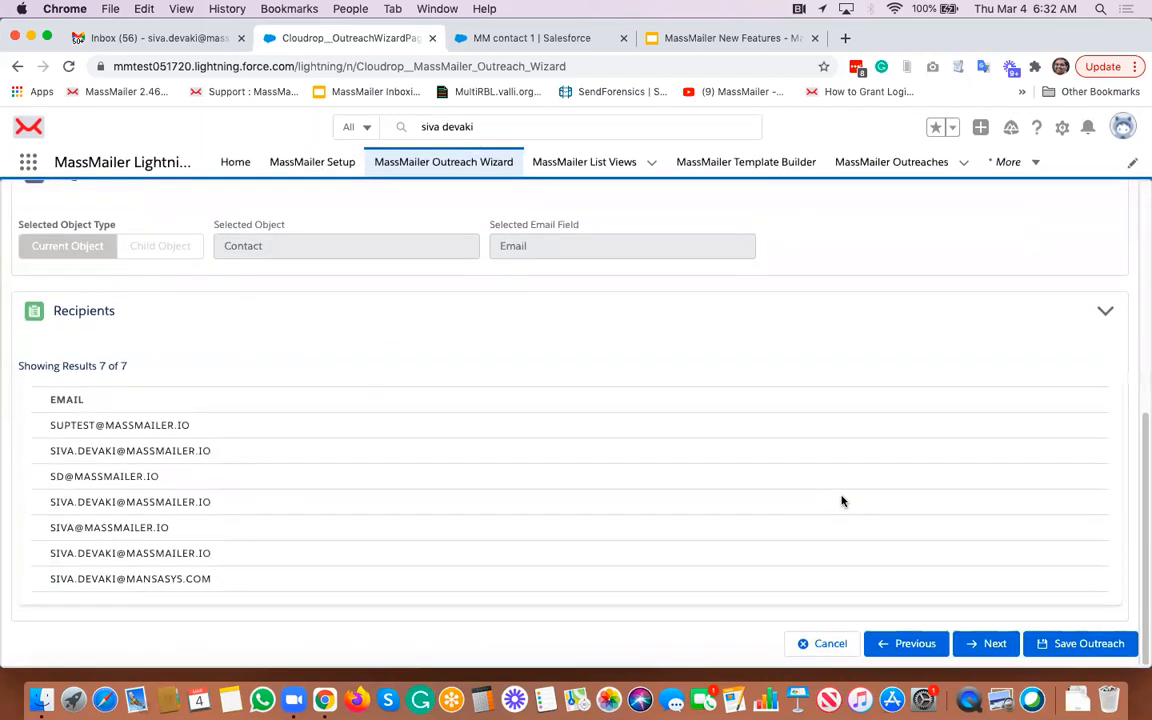
left_click(985, 640)
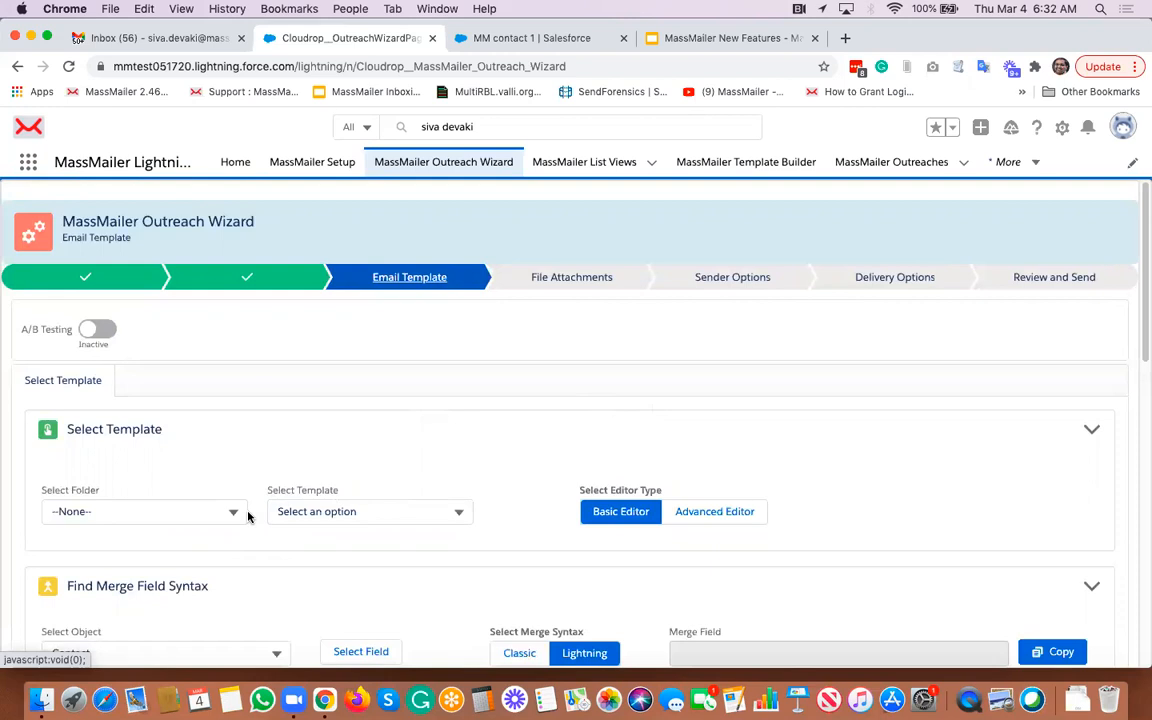
- Enter "demo email" as both the email subject and the email body, then continue to File Attachments
scroll(240, 515, "down", 4)
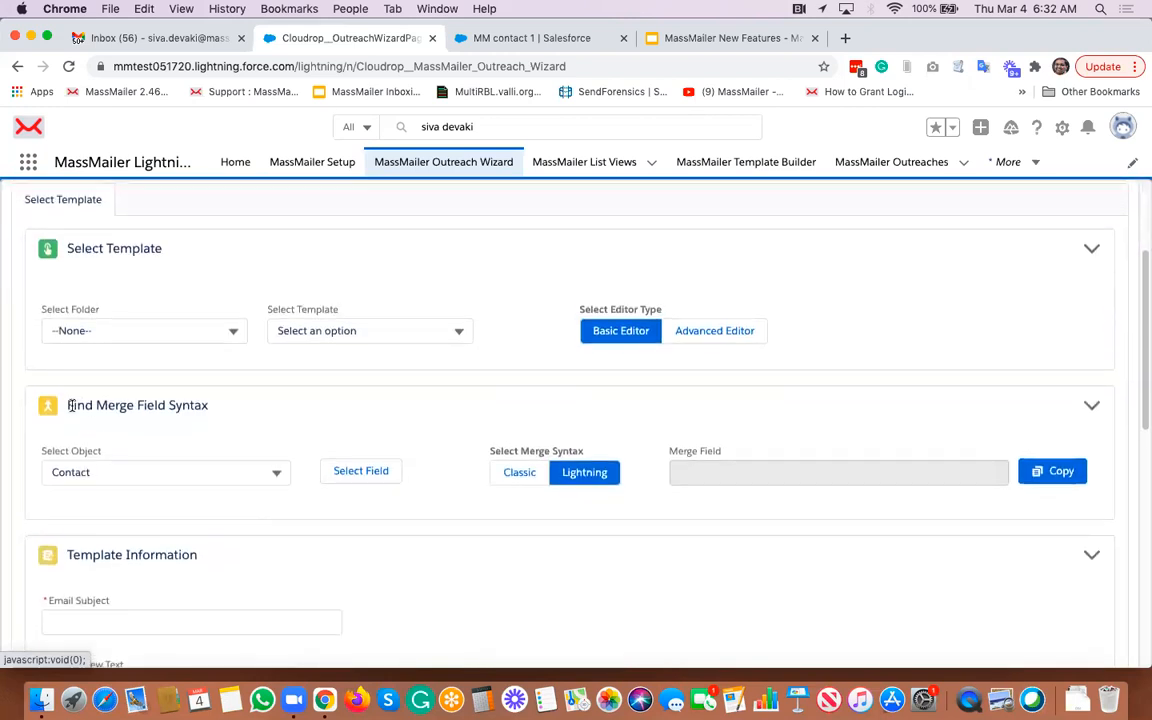
scroll(141, 420, "down", 1)
scroll(141, 420, "down", 5)
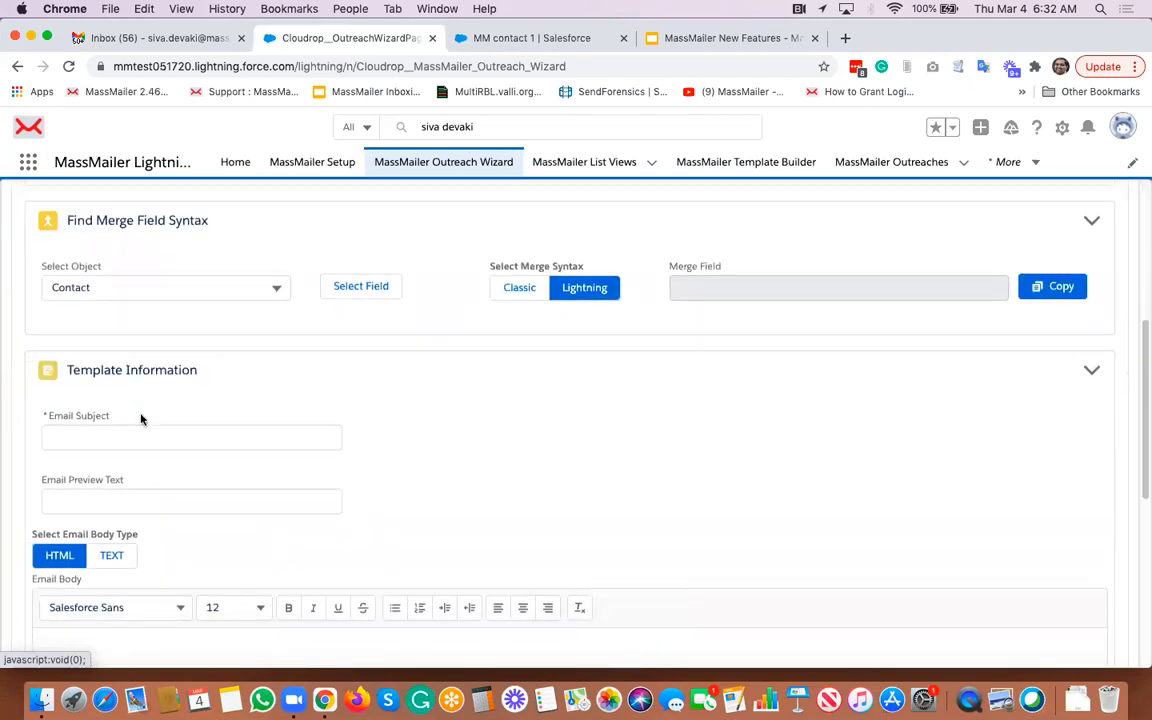
scroll(170, 360, "up", 1)
left_click(193, 316)
type("demo email")
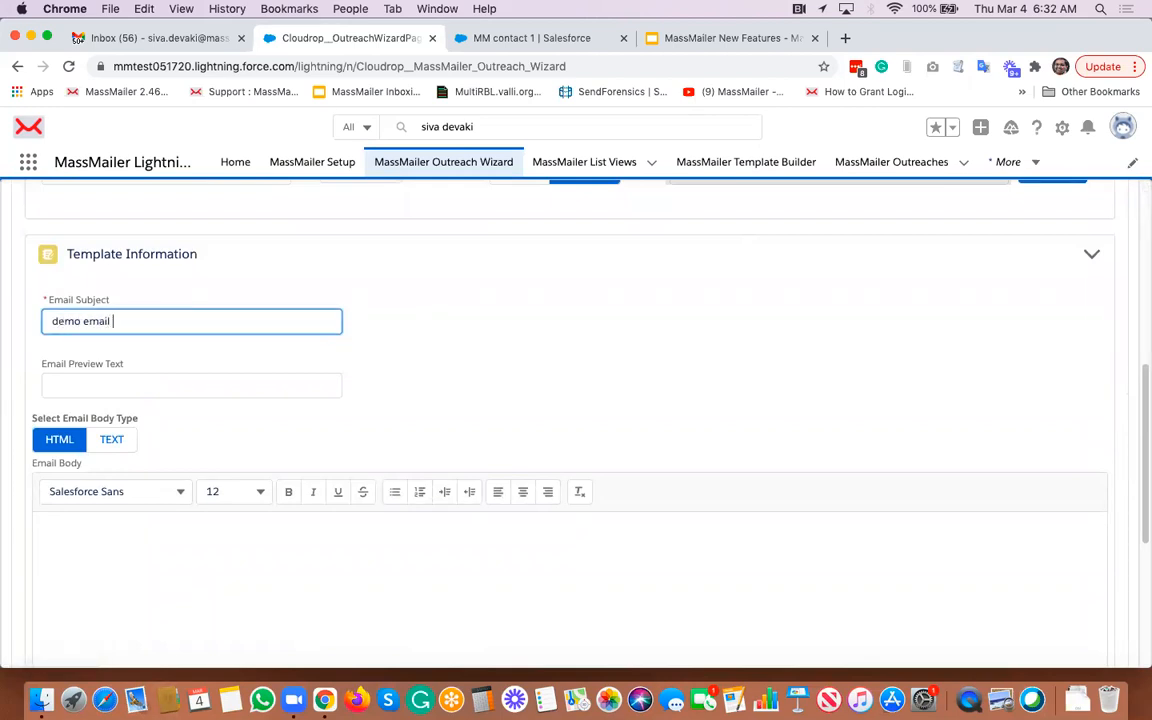
key("BackSpace")
left_click(229, 522)
type("demo email")
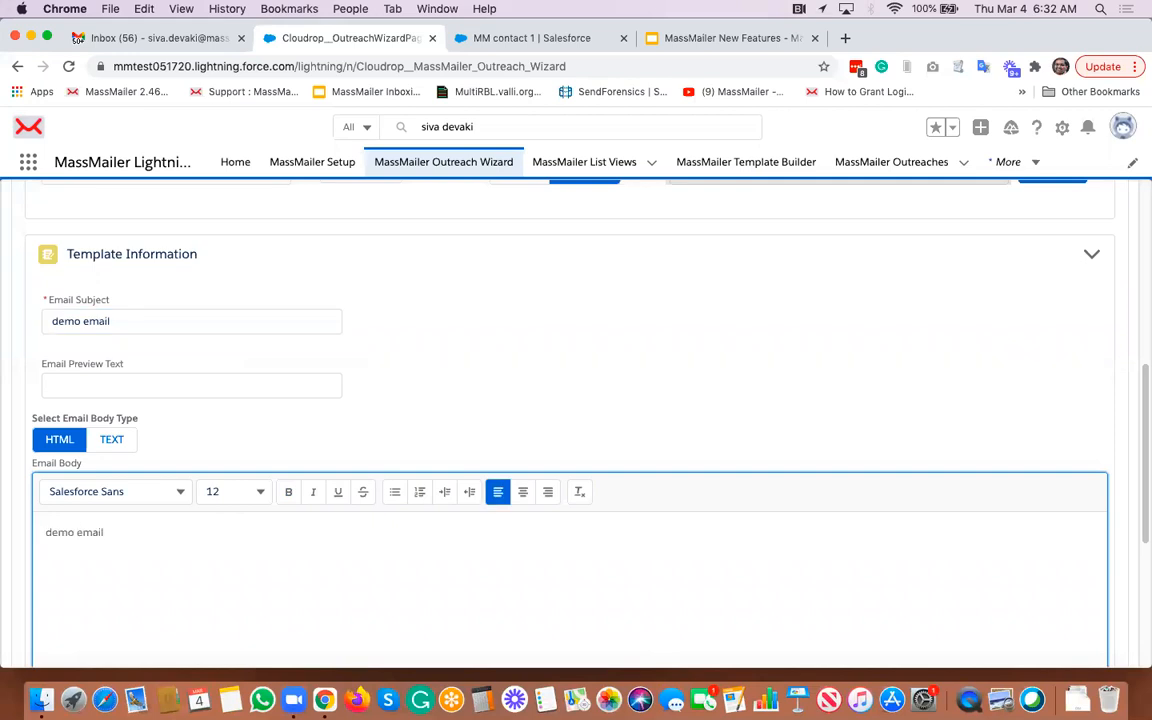
scroll(820, 404, "down", 5)
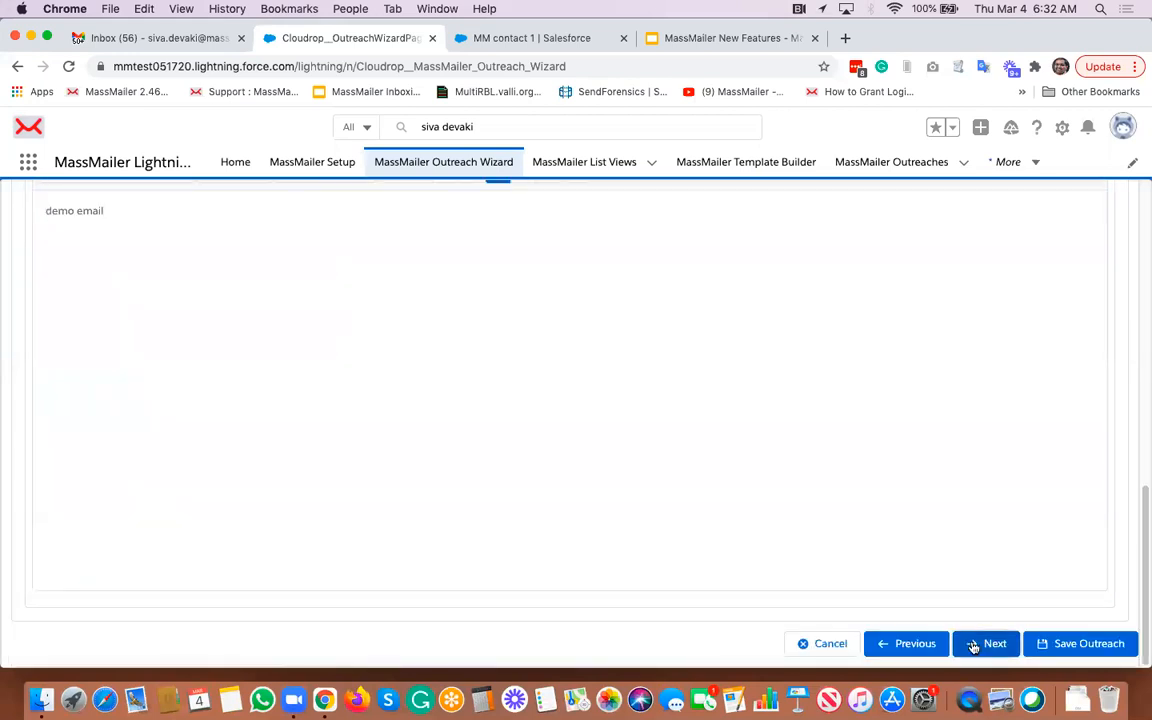
left_click(985, 643)
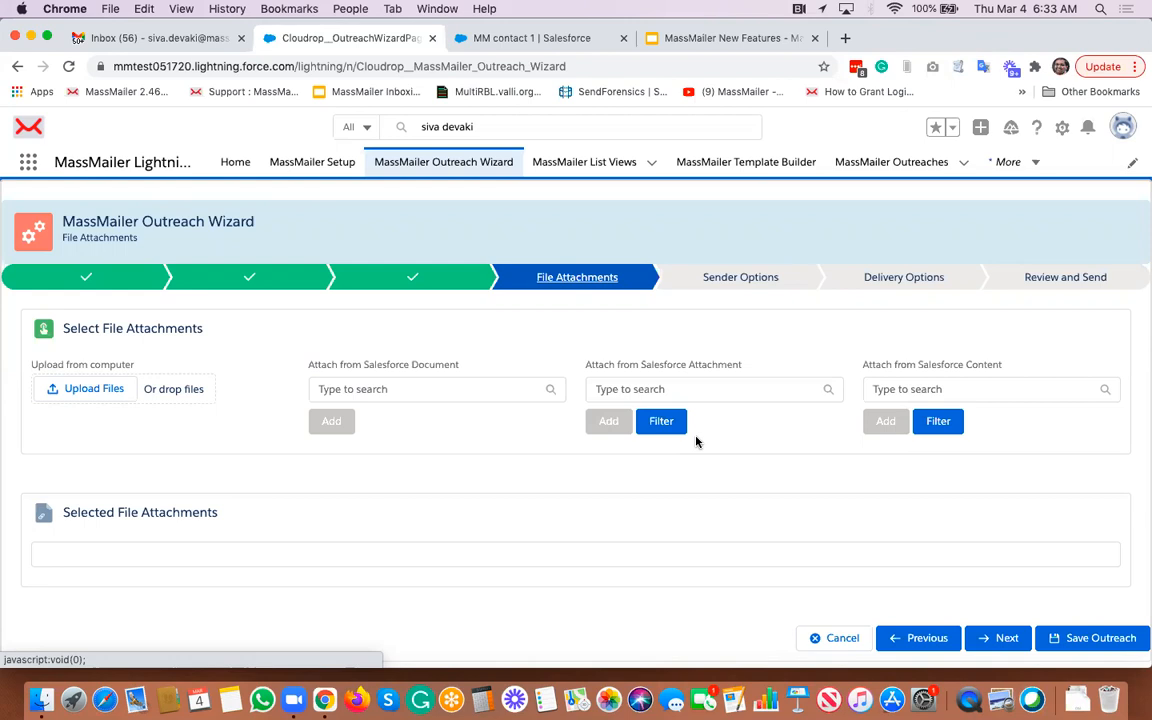
- Skip file attachments, deselect the BCC Email option in Sender Options, and continue to Delivery Options
left_click(1000, 638)
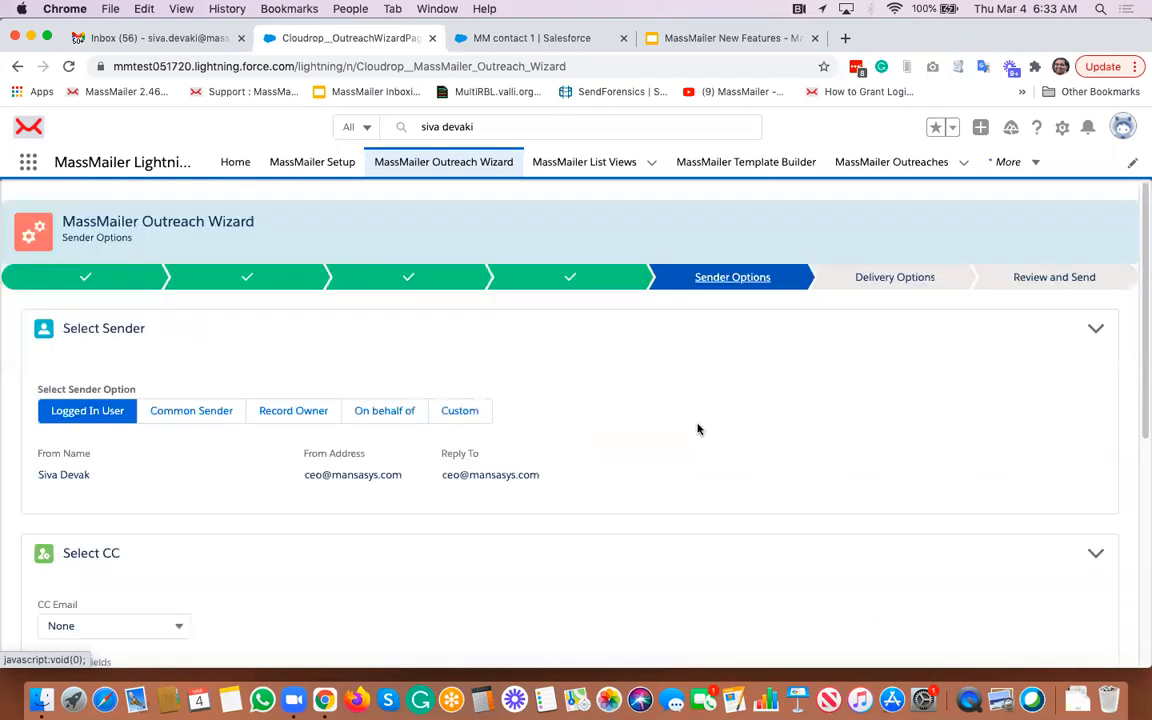
scroll(698, 429, "down", 6)
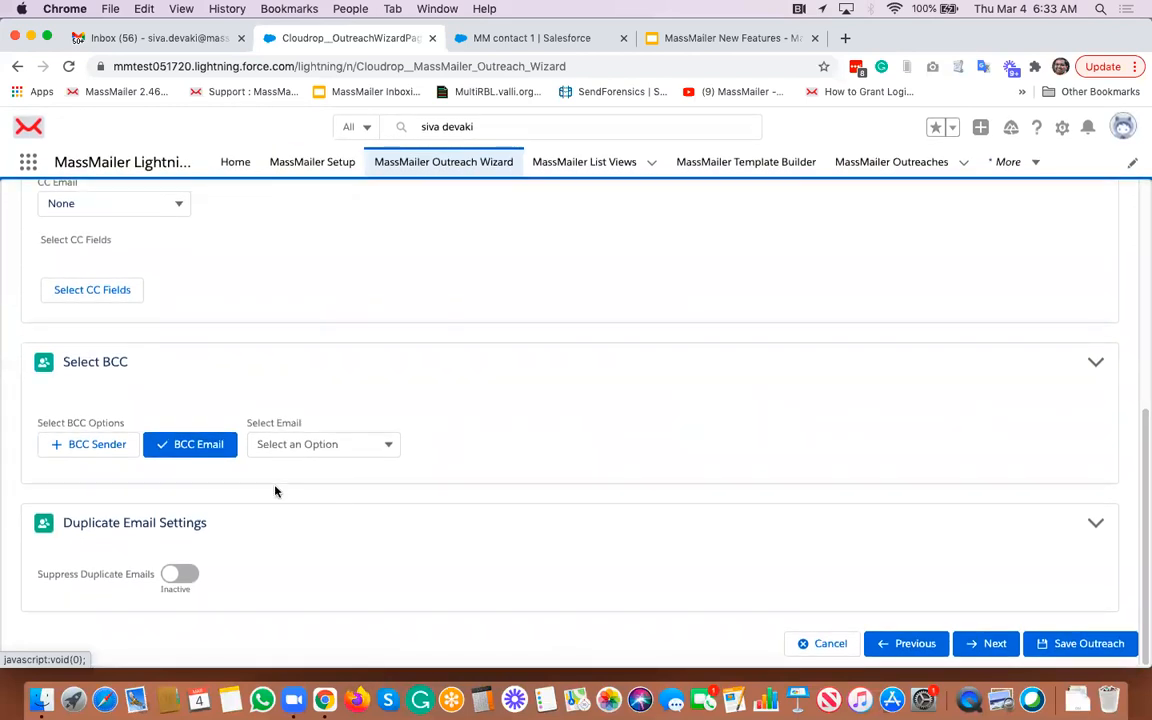
left_click(208, 450)
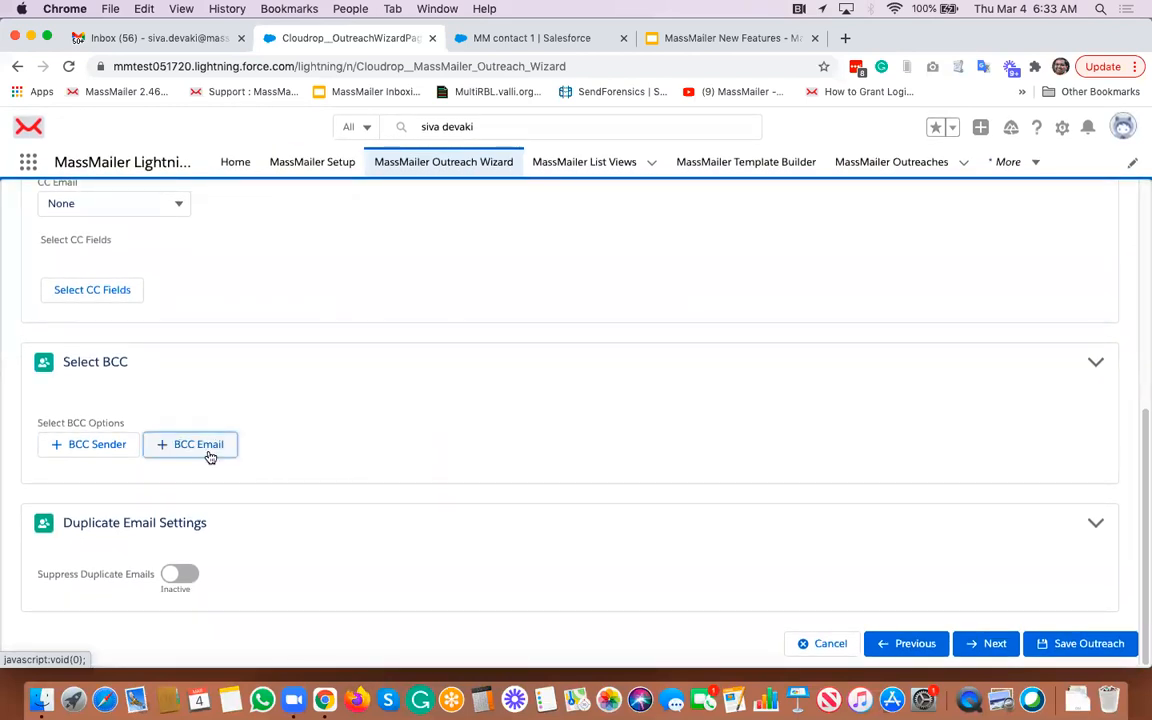
left_click(985, 645)
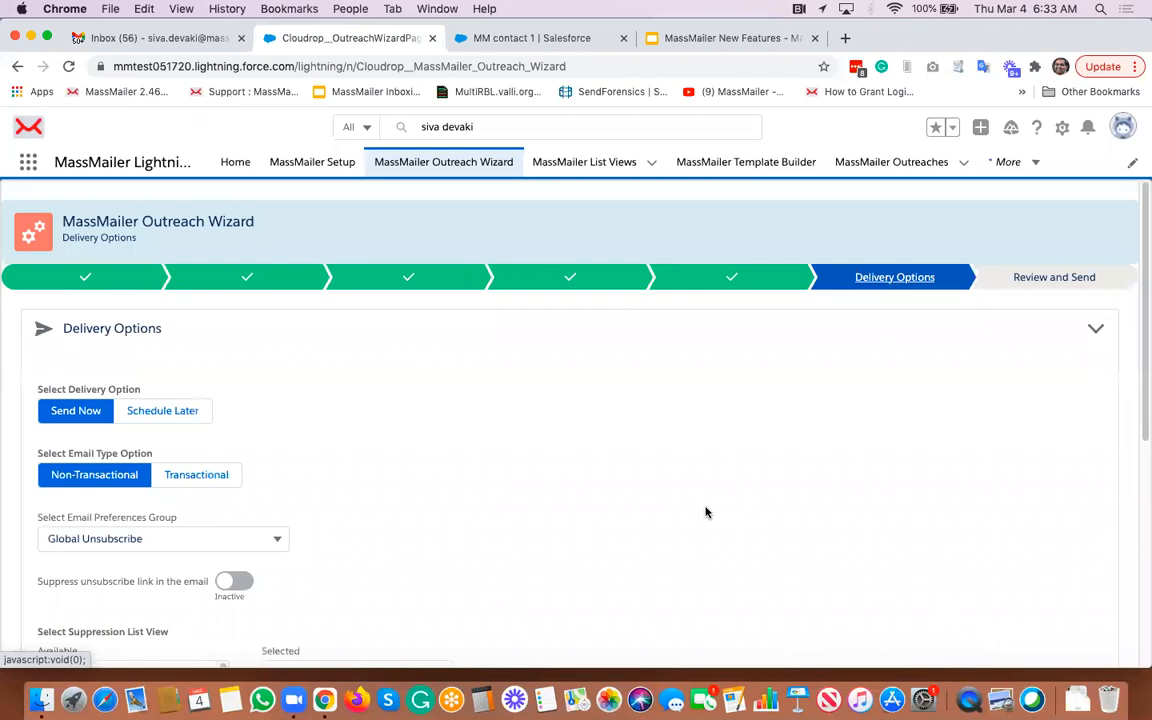
- Review the Delivery Options, including suppression list views, IP pool and Link Email Event Logging
scroll(705, 512, "down", 5)
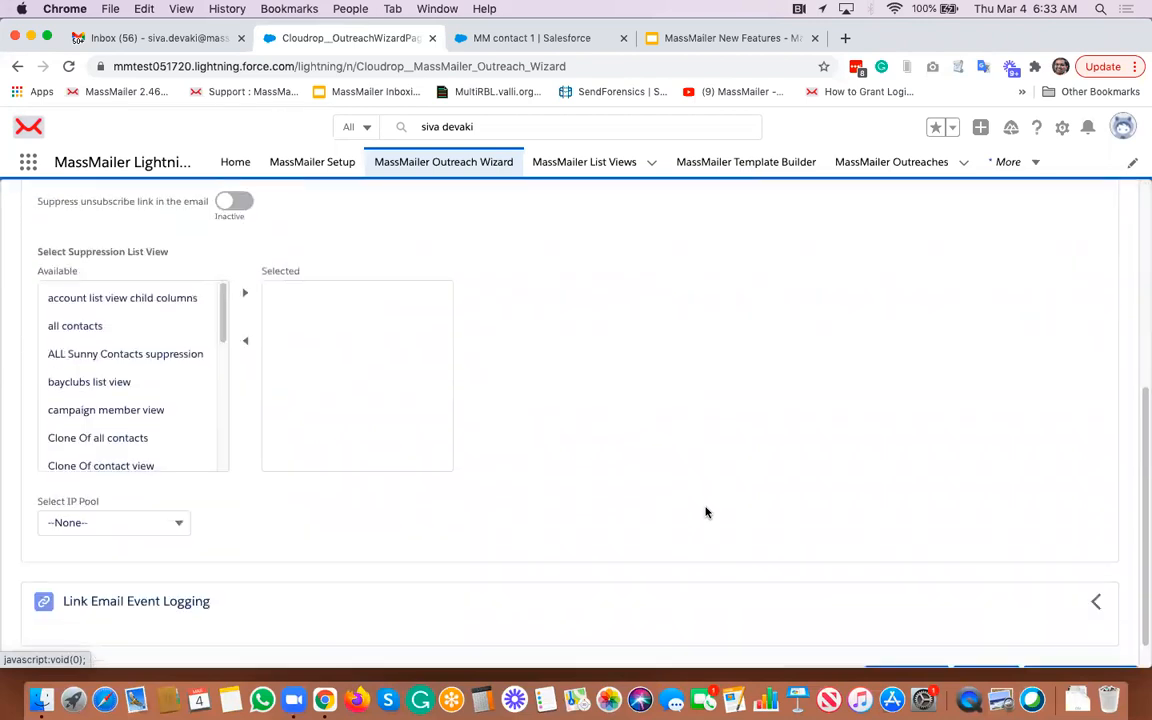
scroll(705, 512, "down", 1)
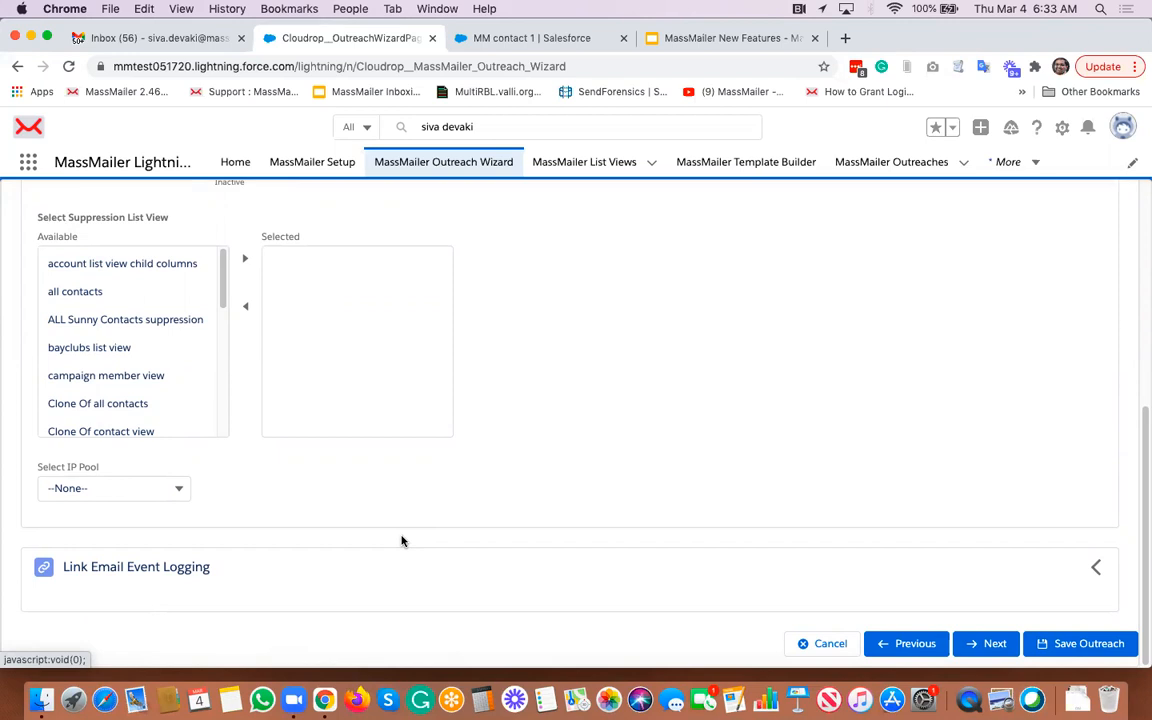
left_click(1094, 568)
left_click(1094, 568)
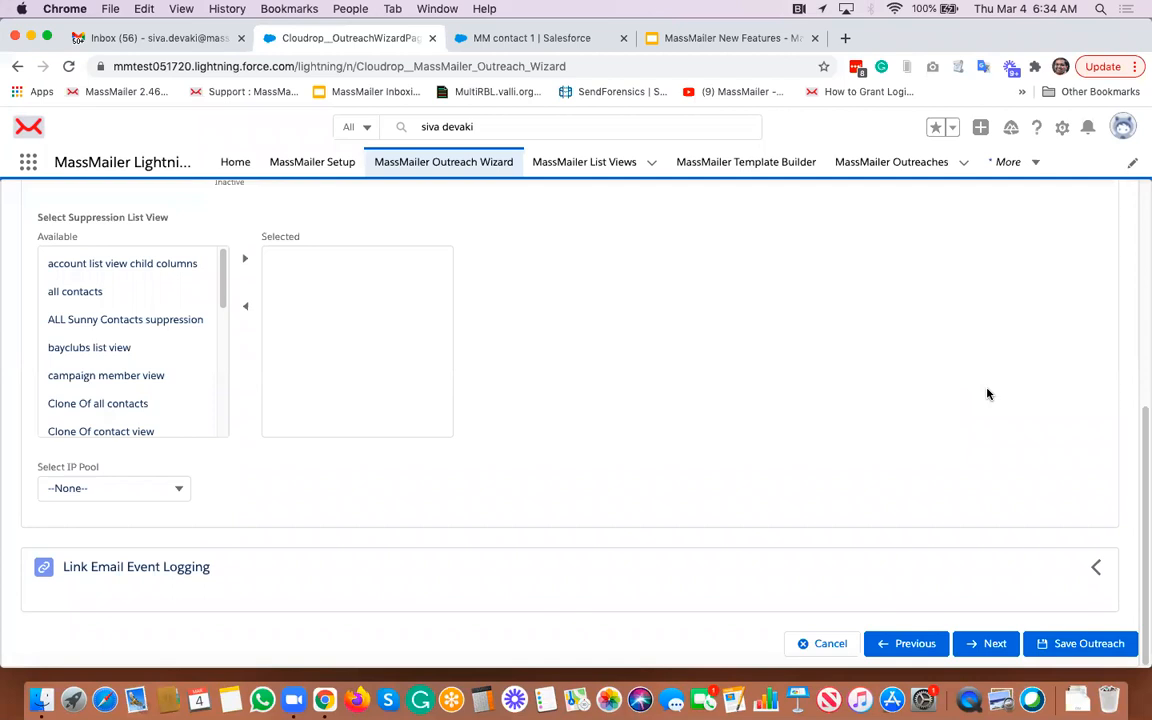
- Continue the outreach to the Review and Send step and look over the outreach summary
scroll(989, 394, "up", 4)
scroll(989, 394, "down", 4)
left_click(984, 644)
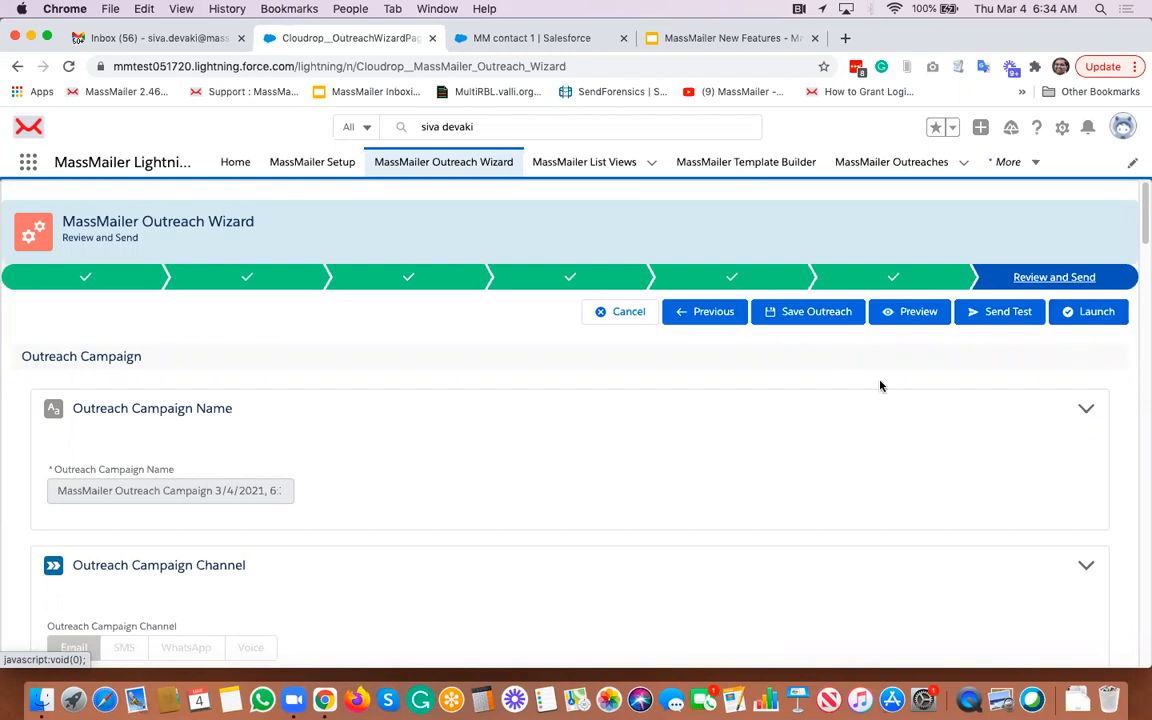
scroll(880, 386, "down", 5)
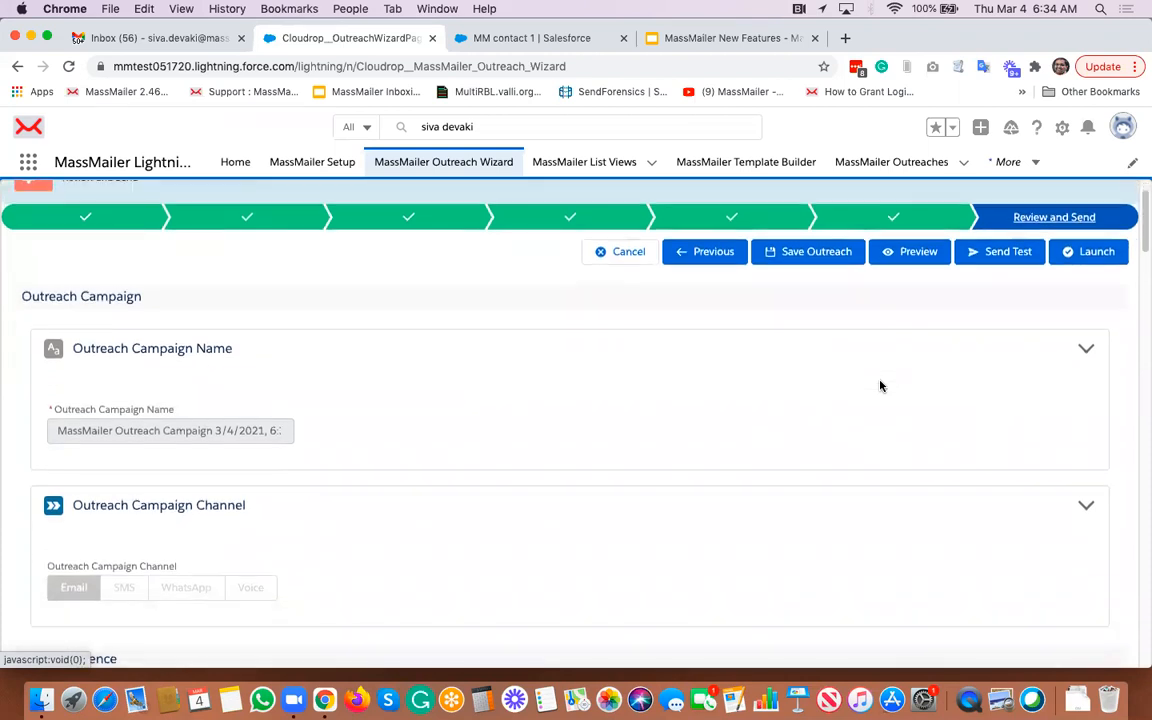
scroll(880, 386, "up", 5)
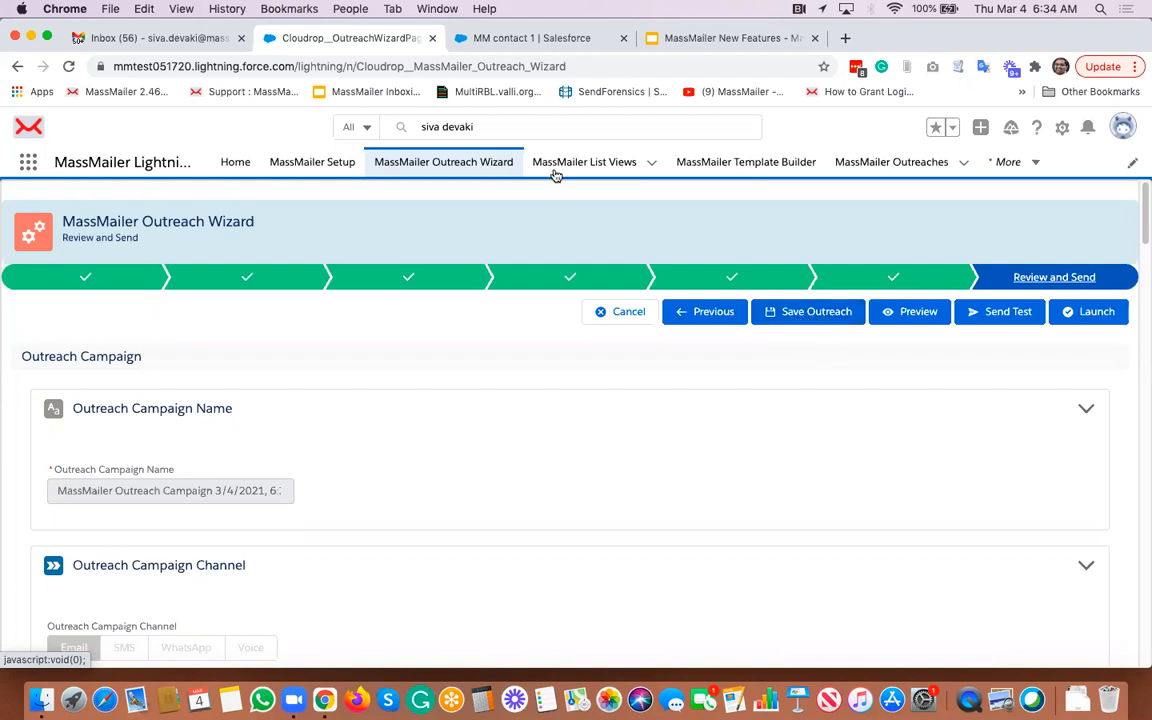
- Open the MassMailer Template Builder and look through its template sections
left_click(718, 165)
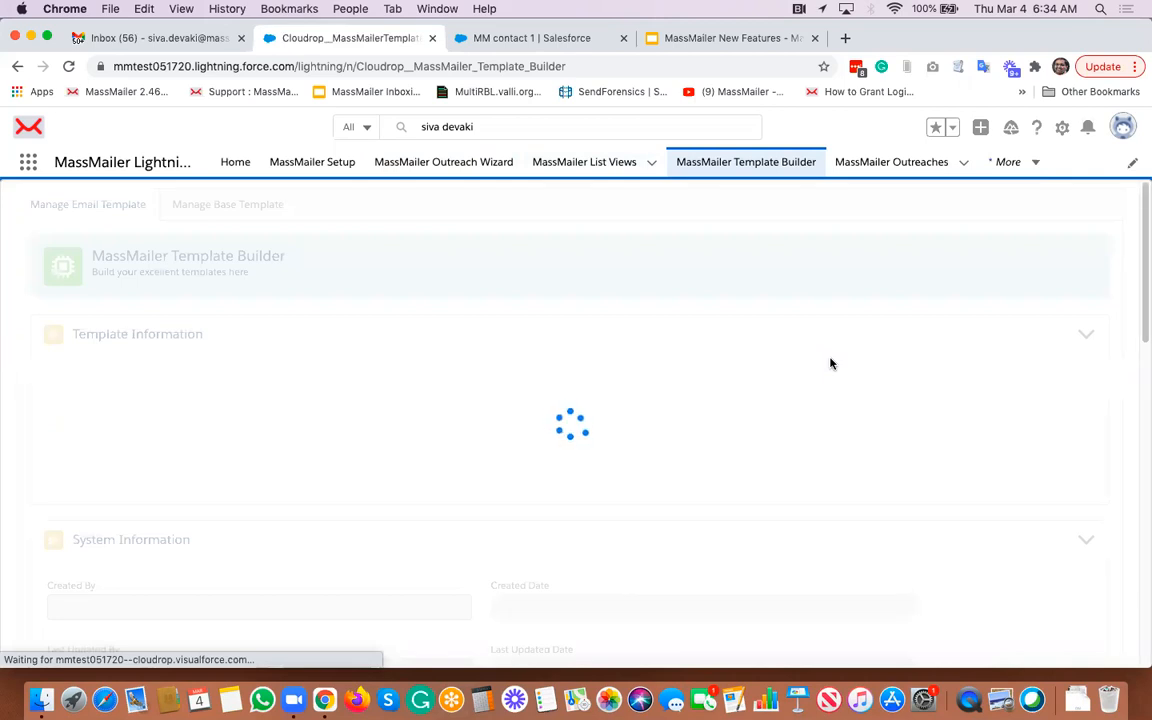
scroll(598, 395, "down", 2)
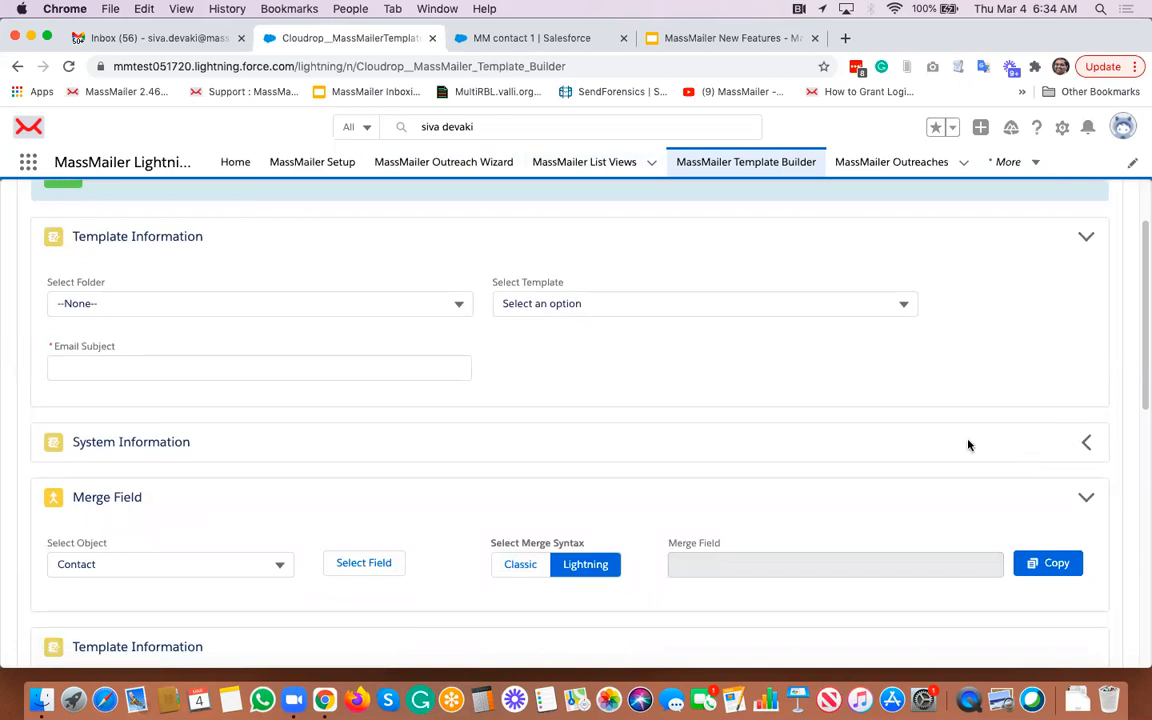
scroll(968, 444, "down", 2)
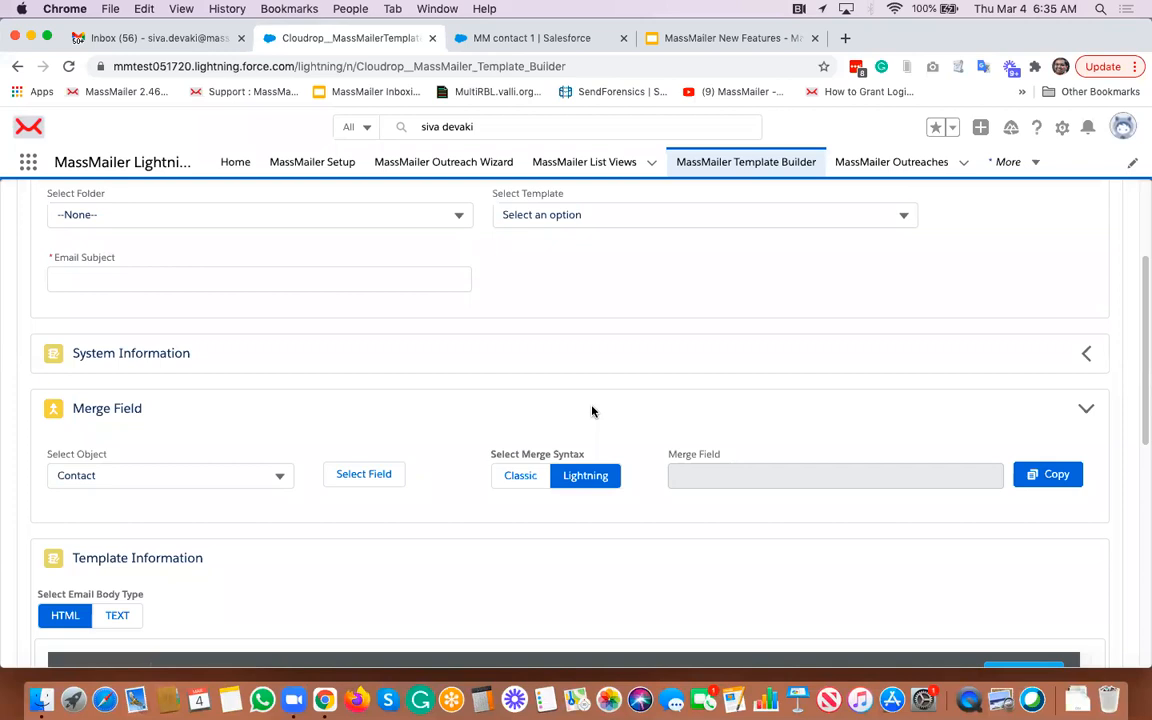
scroll(591, 411, "up", 3)
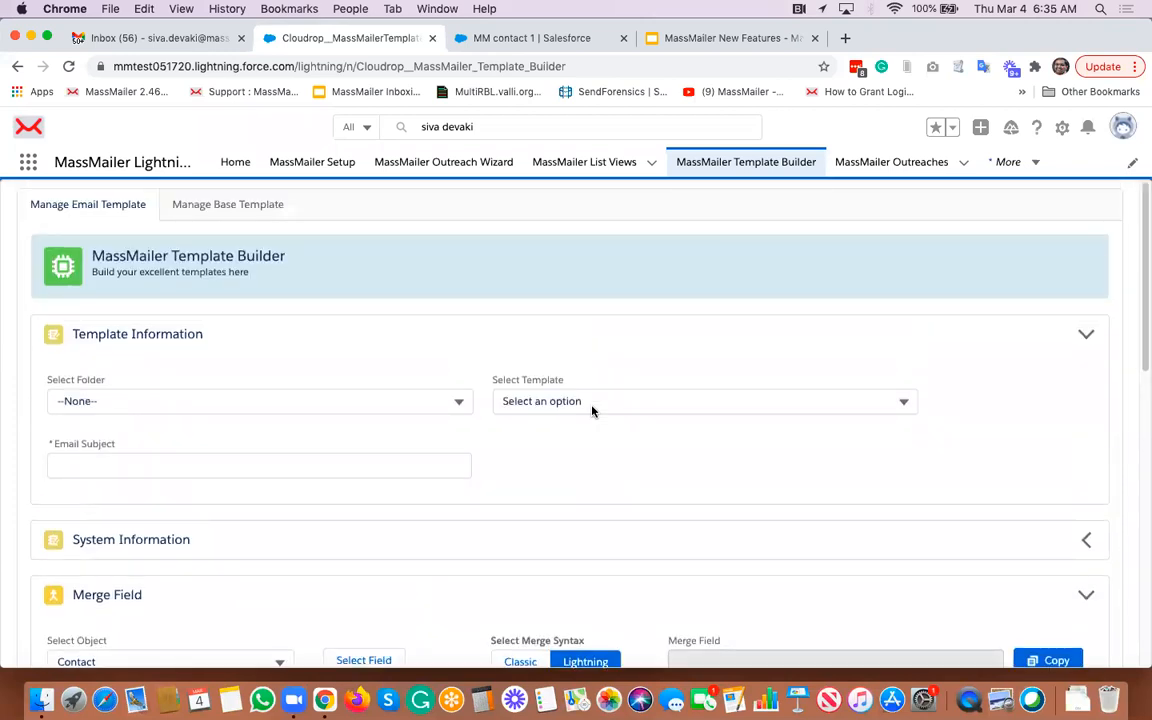
scroll(591, 411, "down", 7)
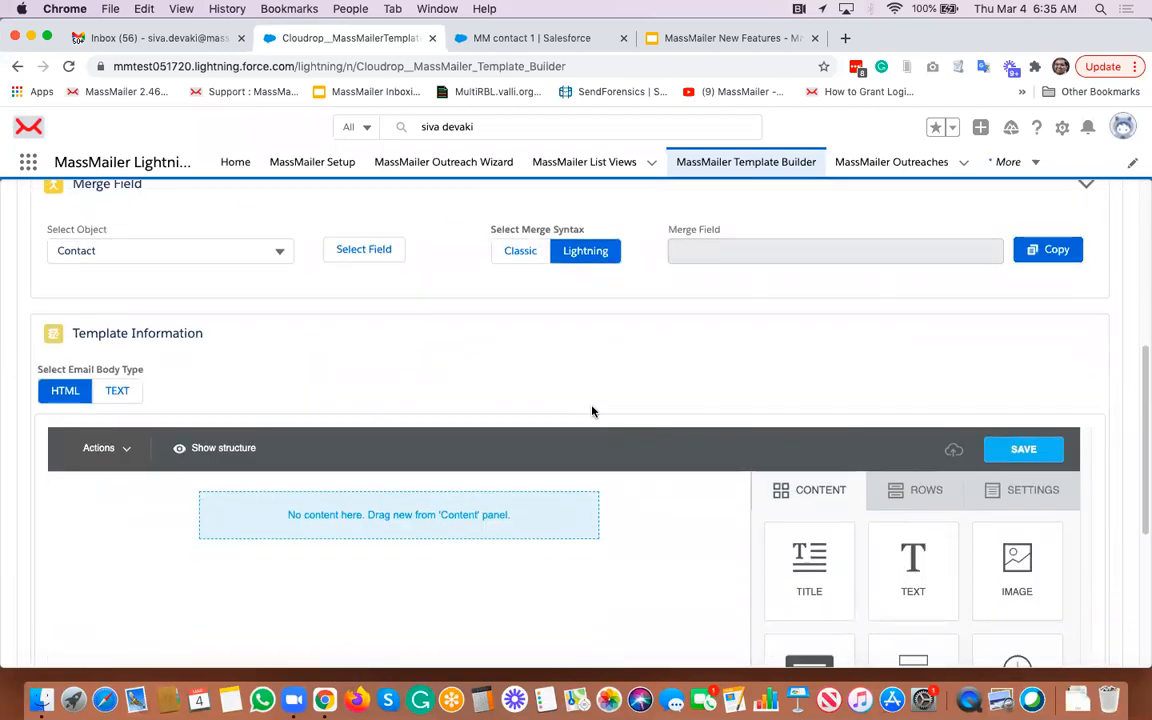
scroll(591, 411, "up", 7)
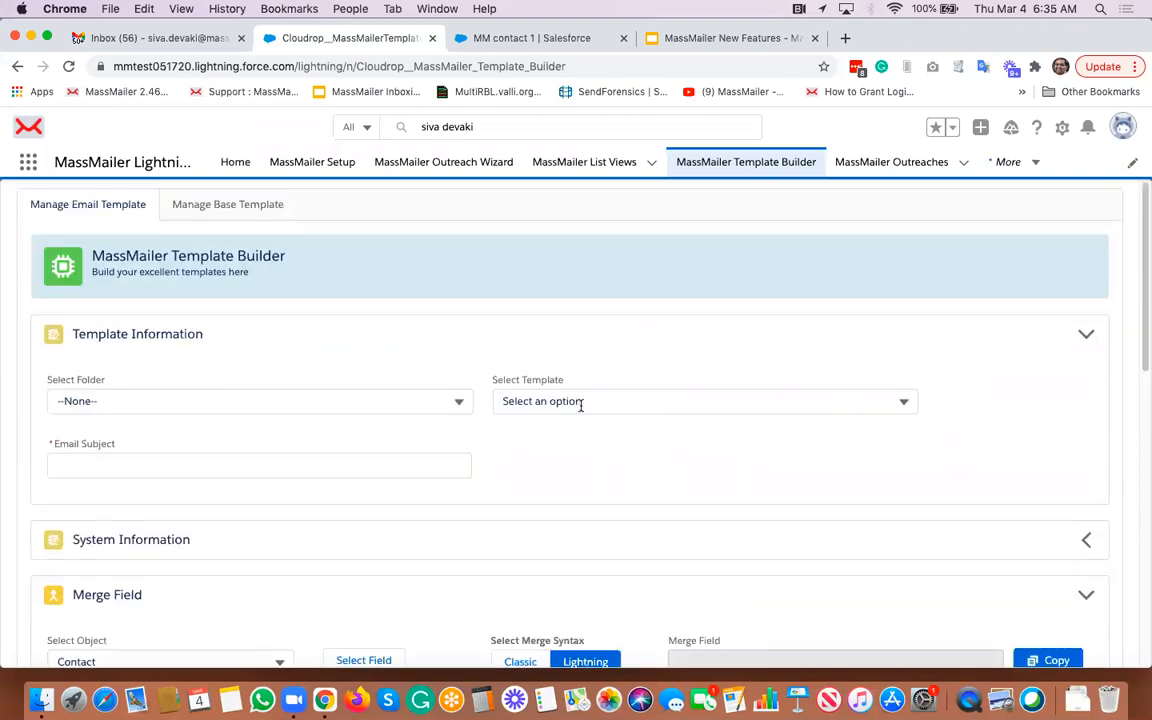
- Set the template folder to MassMailer and choose Create from Base Template as the template
left_click(623, 403)
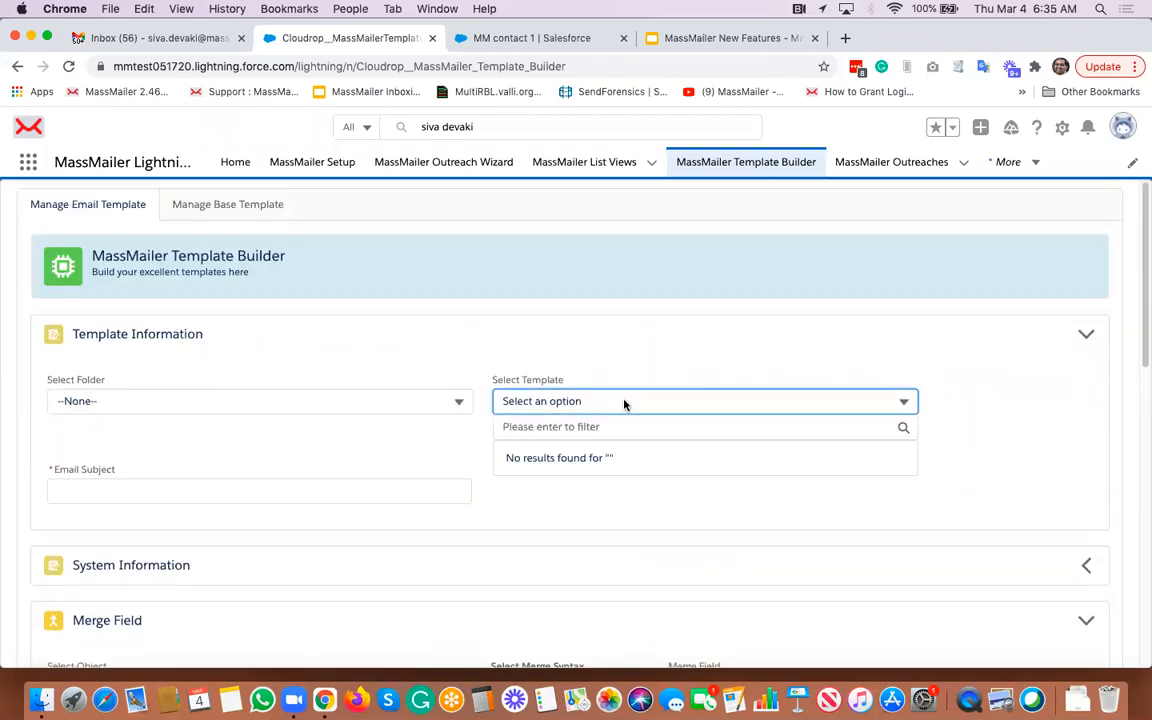
left_click(394, 352)
left_click(400, 405)
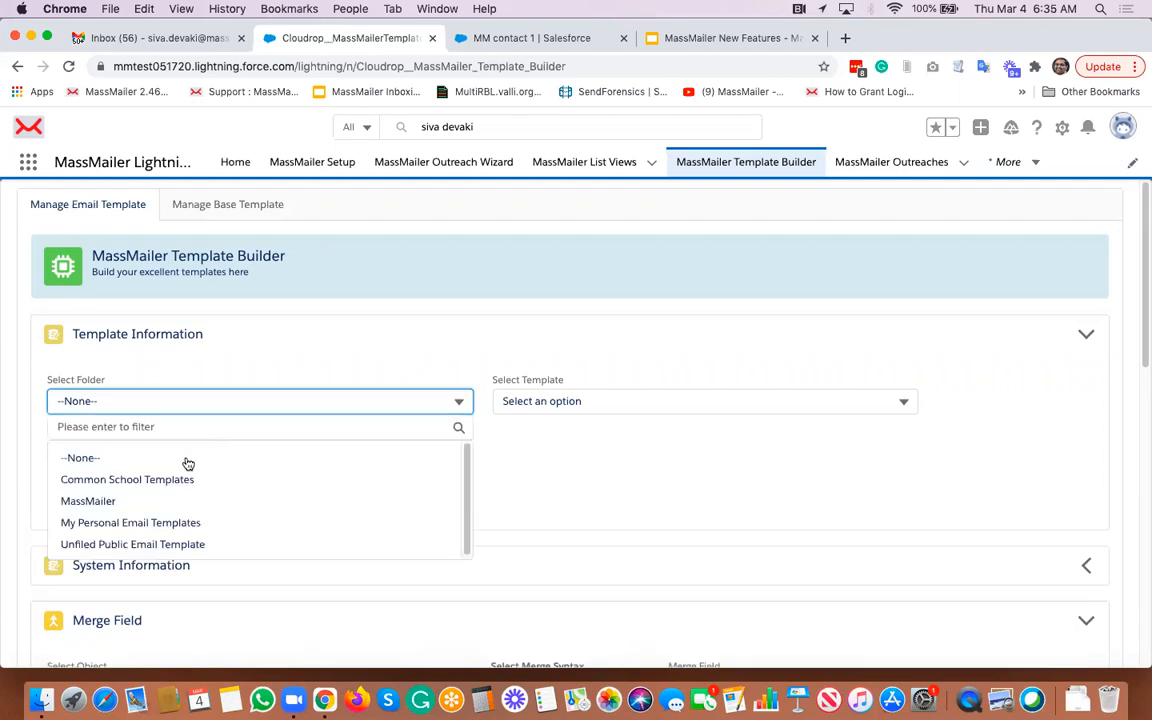
left_click(165, 502)
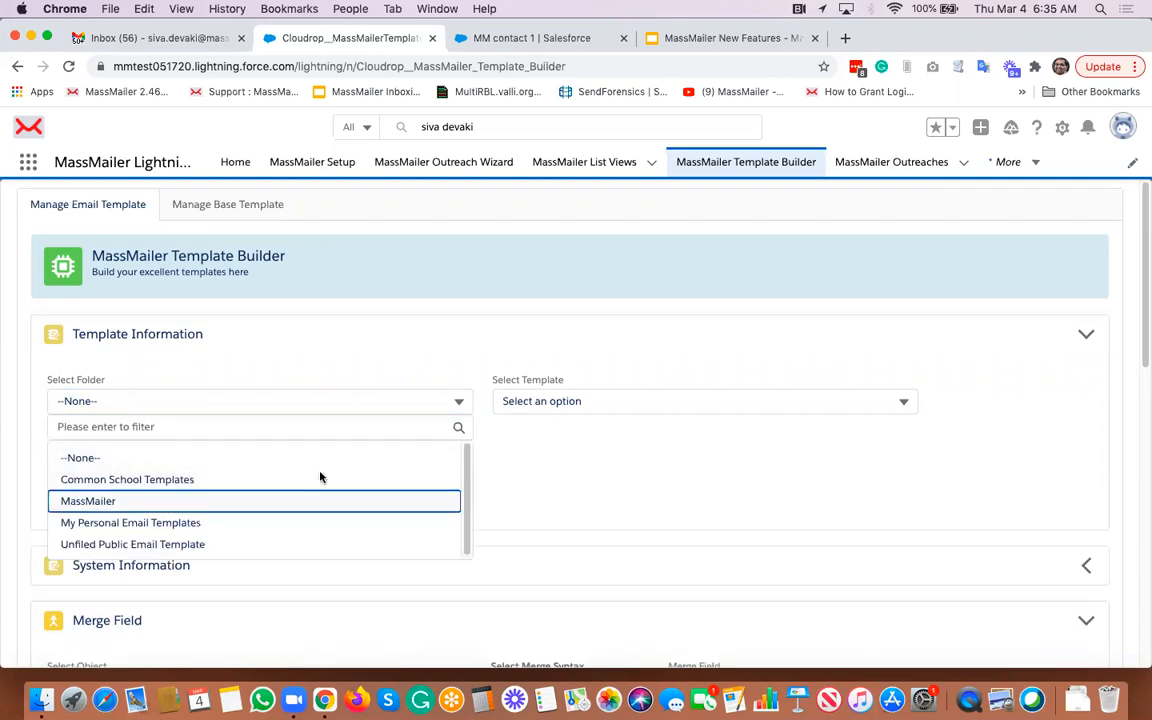
left_click(585, 402)
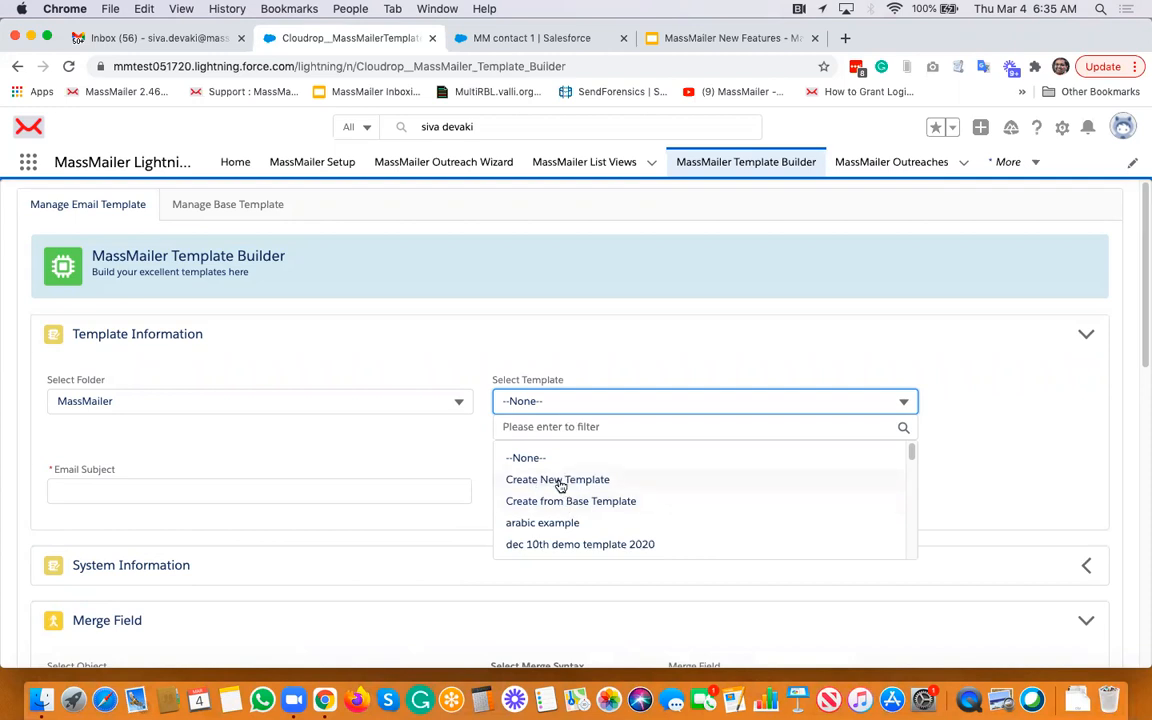
left_click(560, 482)
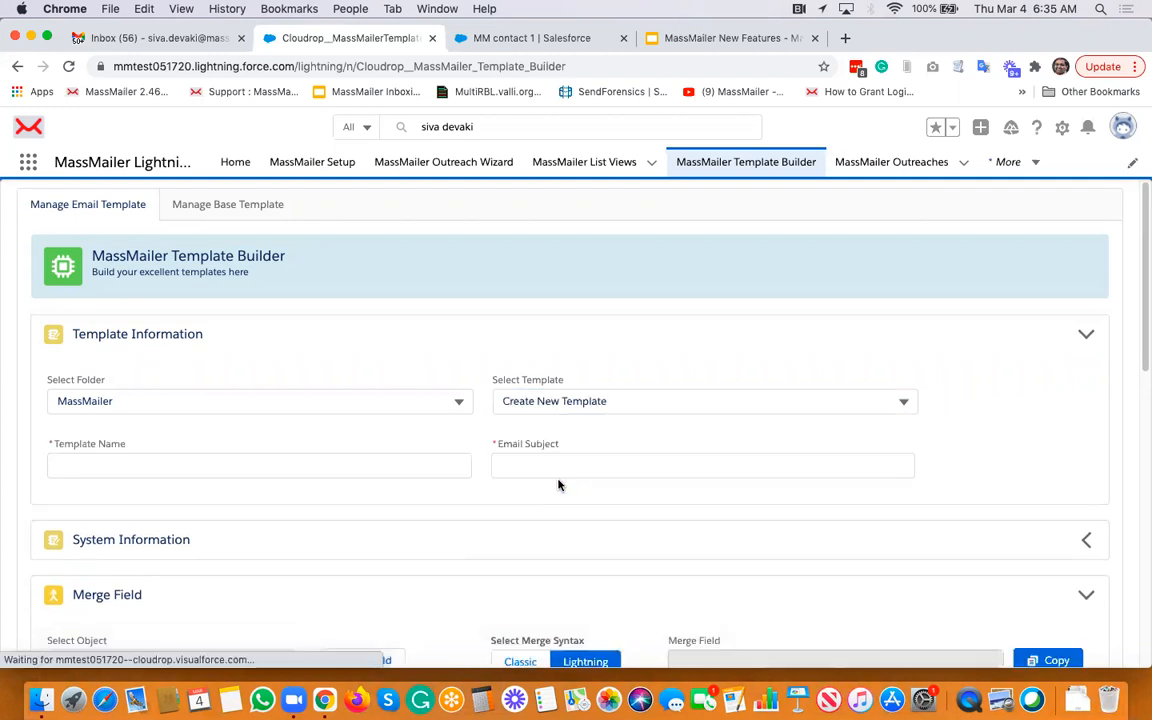
left_click(570, 402)
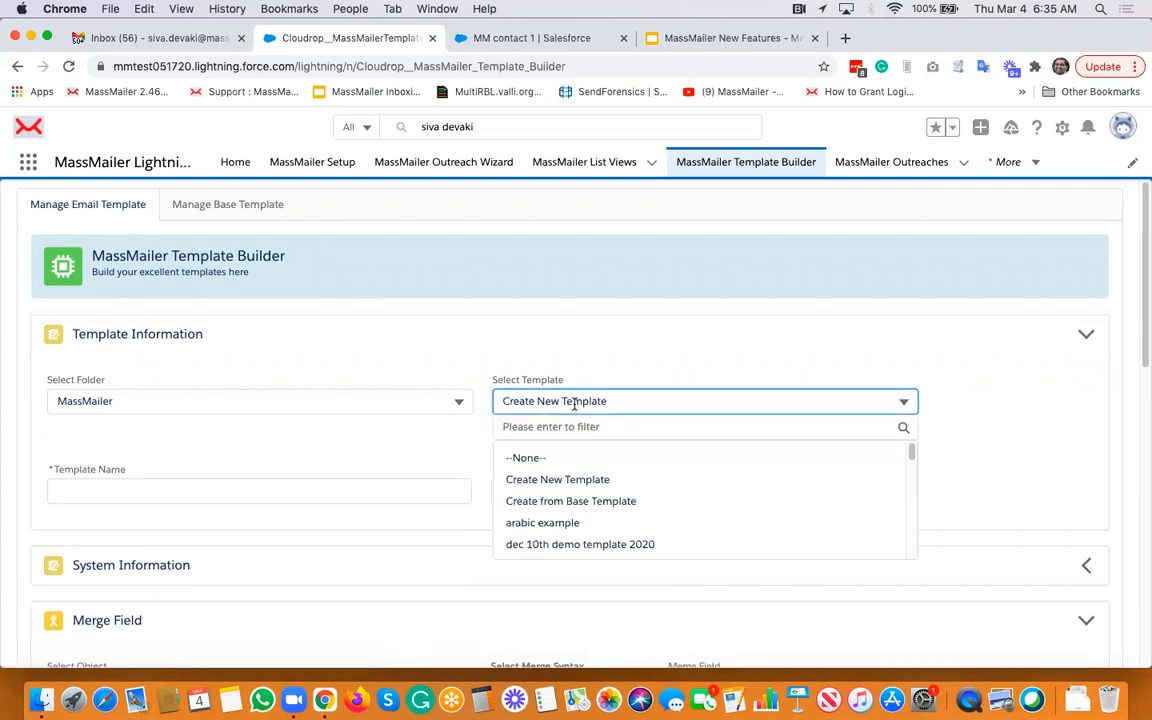
left_click(555, 502)
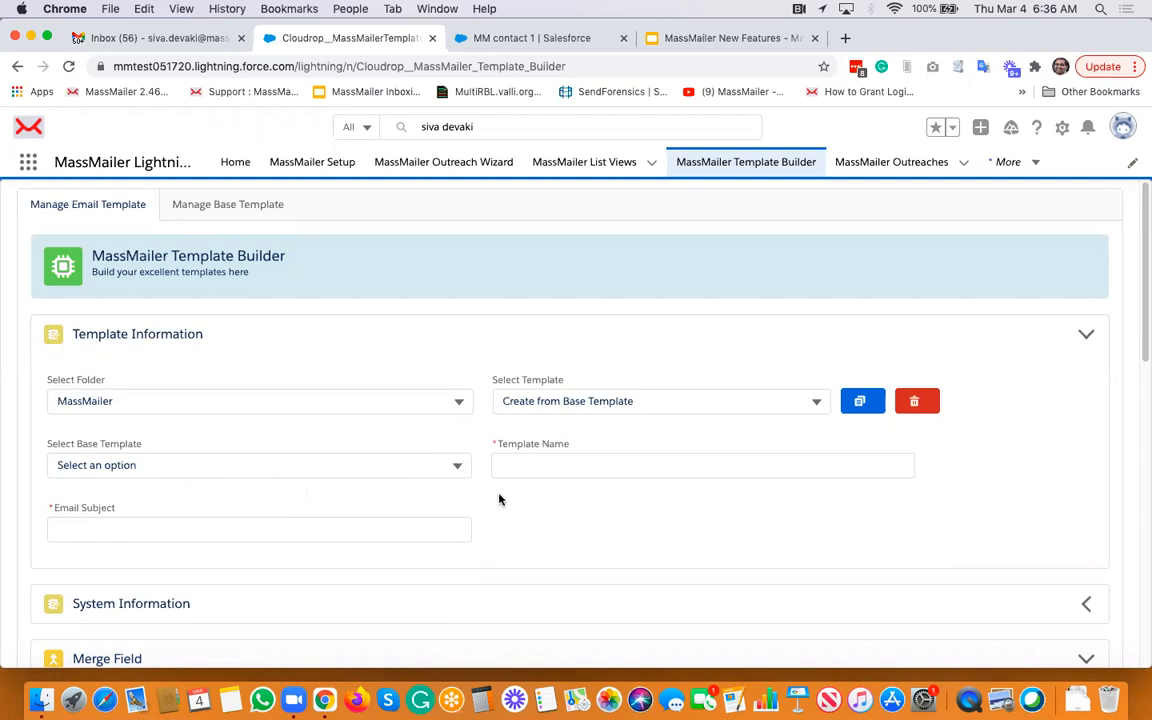
- Open the MassMailer Campaign 2020-12-2 outreach record and review its details and statistics
left_click(920, 168)
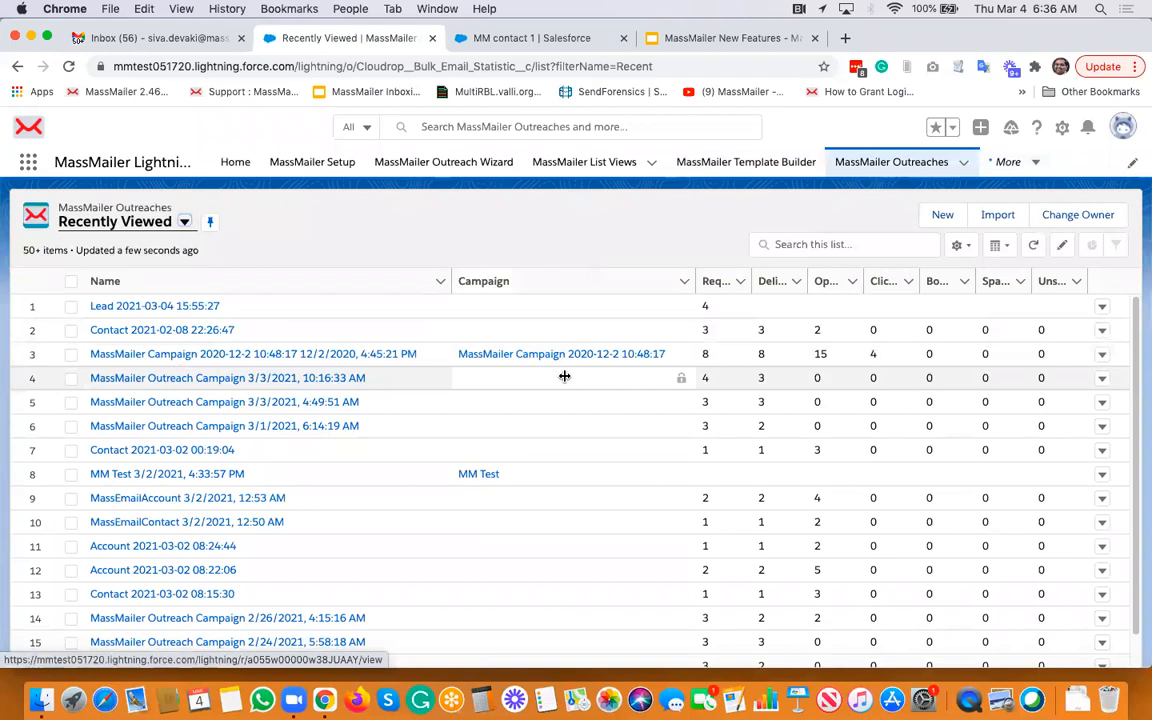
left_click(253, 356)
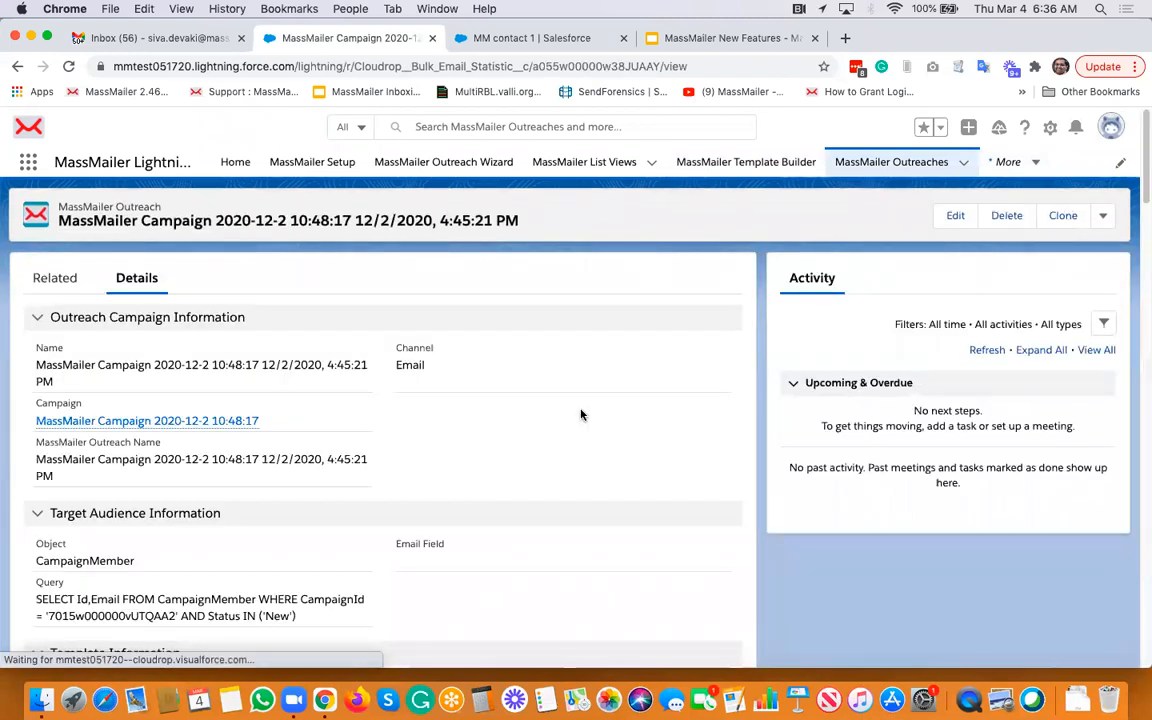
scroll(581, 414, "down", 10)
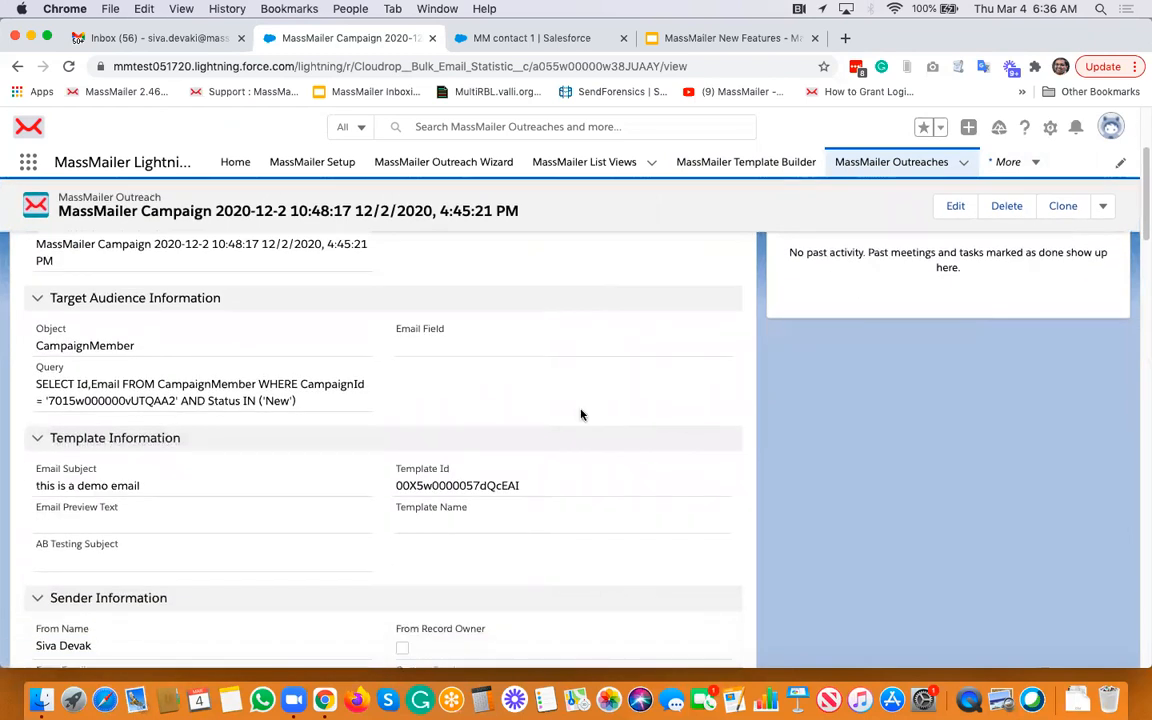
scroll(581, 414, "down", 10)
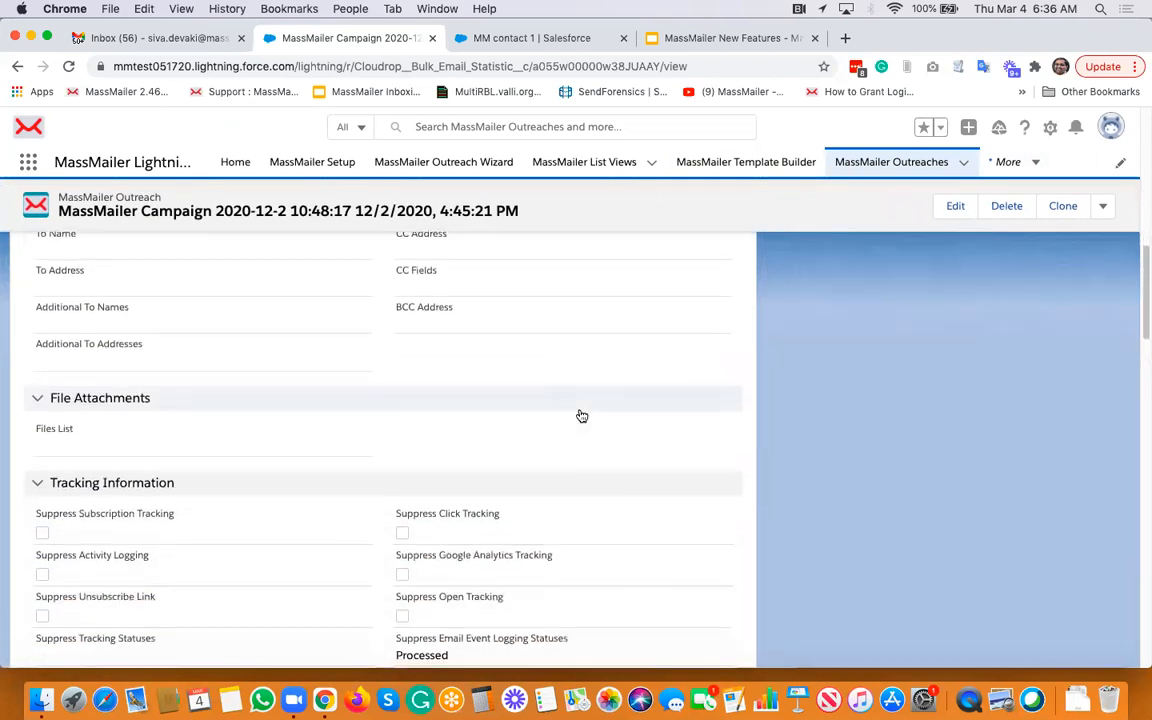
scroll(581, 414, "down", 10)
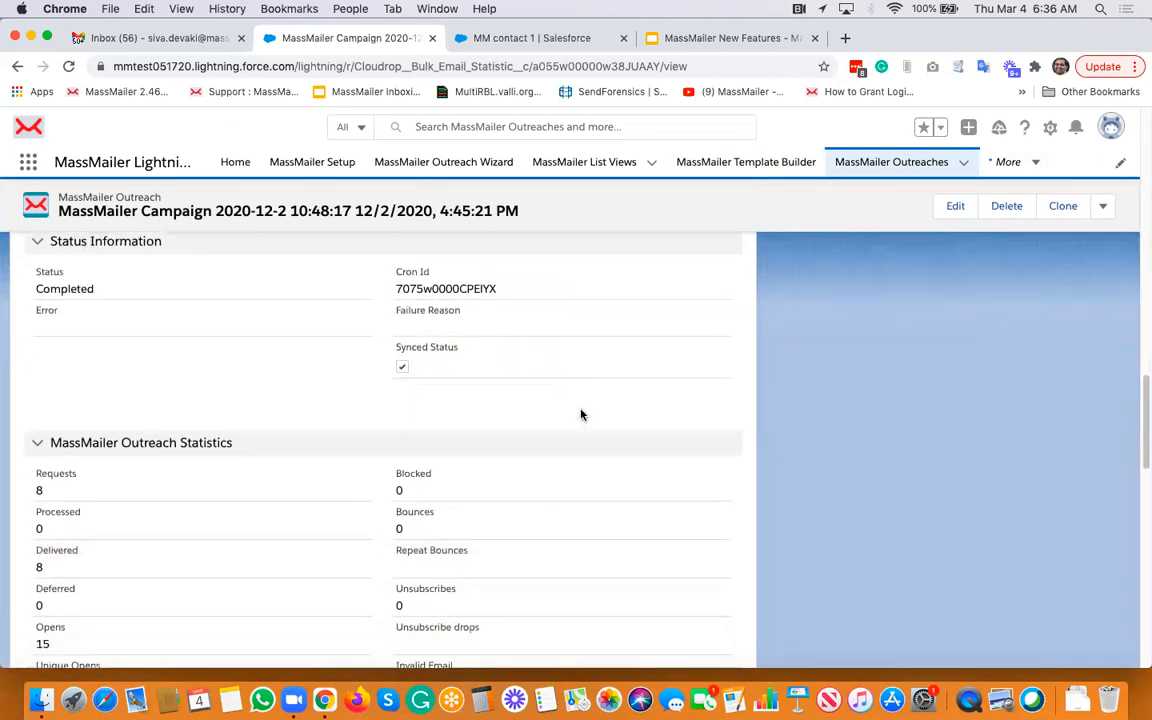
scroll(581, 414, "down", 5)
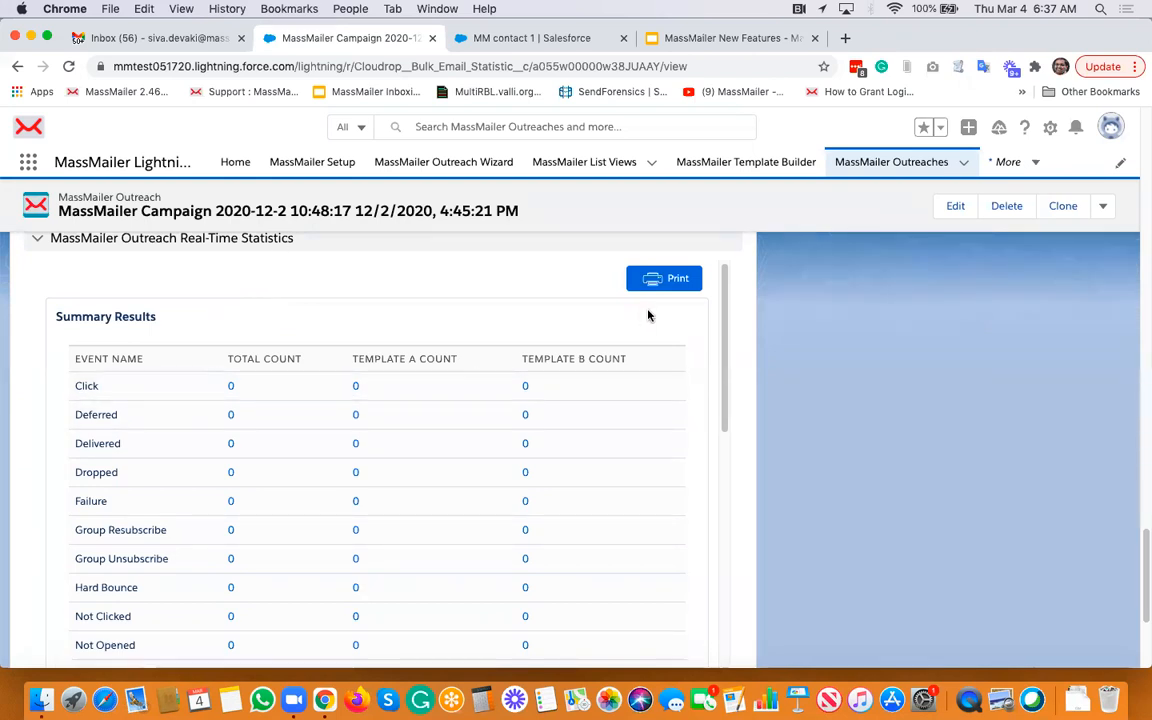
- Open the MassMailer A/B Testing Report from the MassMailer Reports folder
left_click(1019, 170)
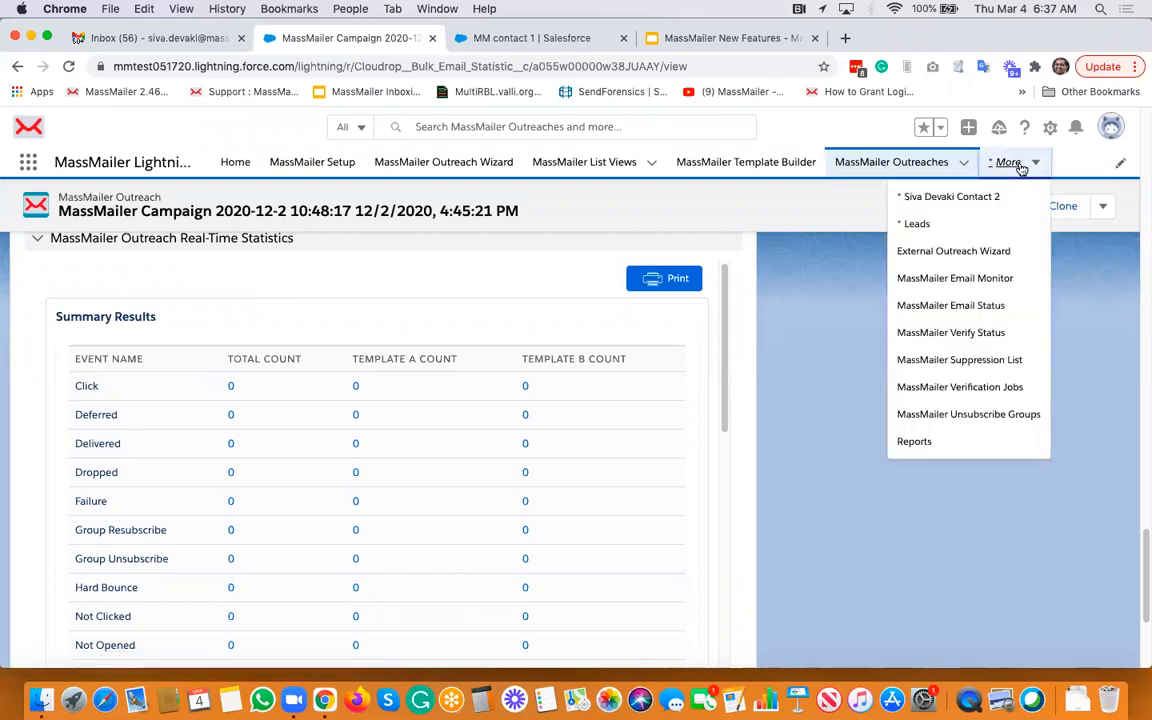
left_click(914, 443)
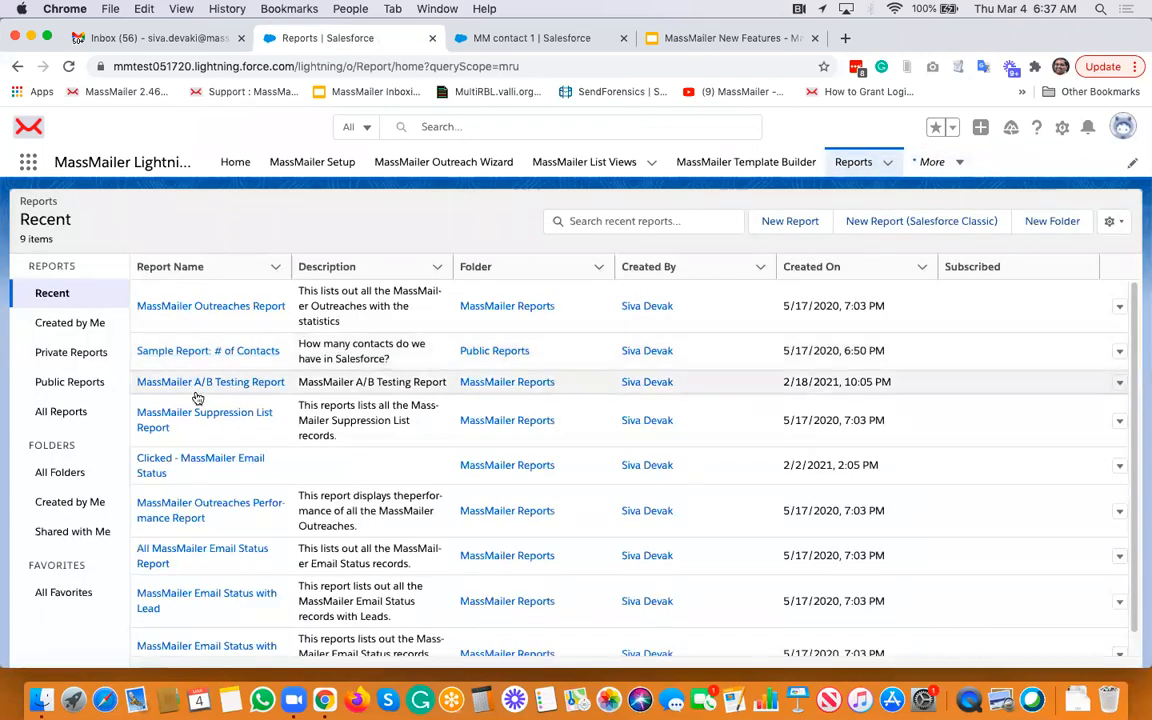
left_click(68, 472)
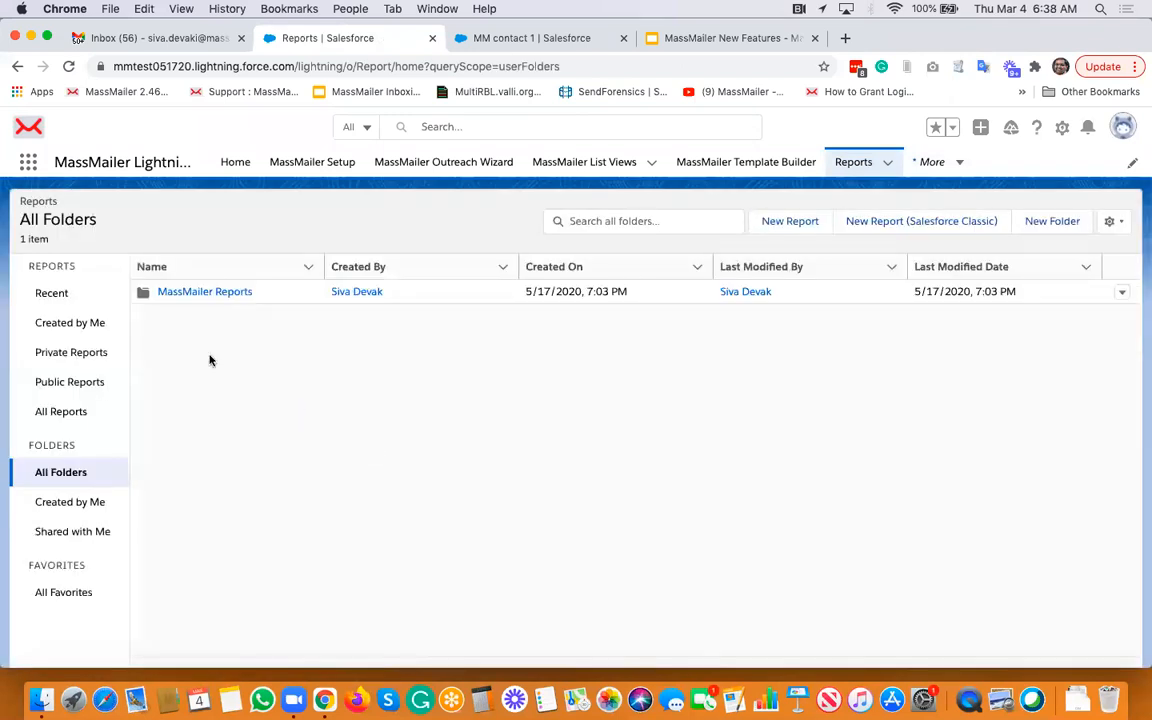
left_click(203, 292)
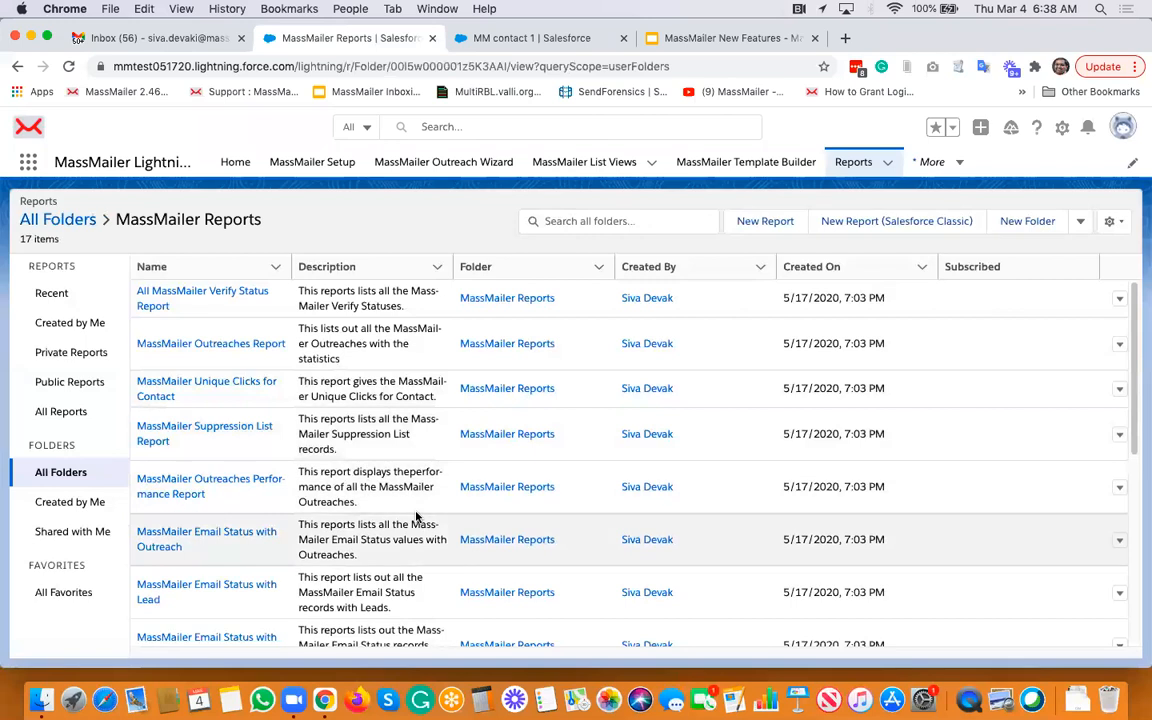
scroll(416, 516, "down", 10)
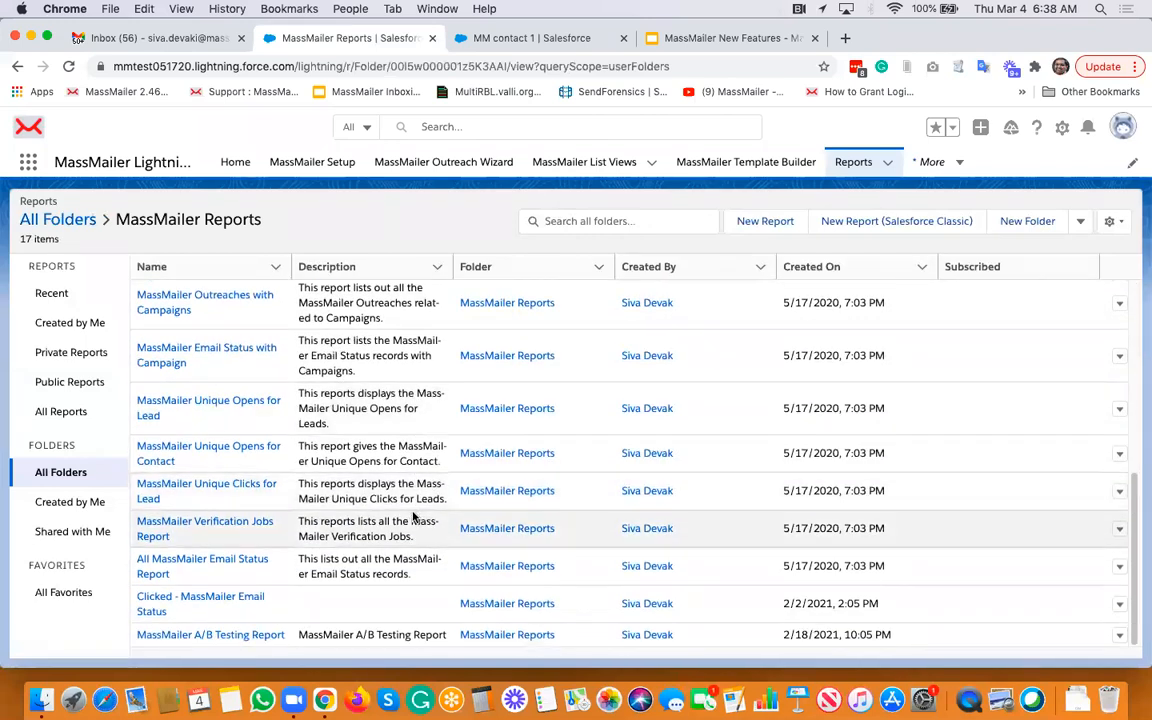
left_click(236, 635)
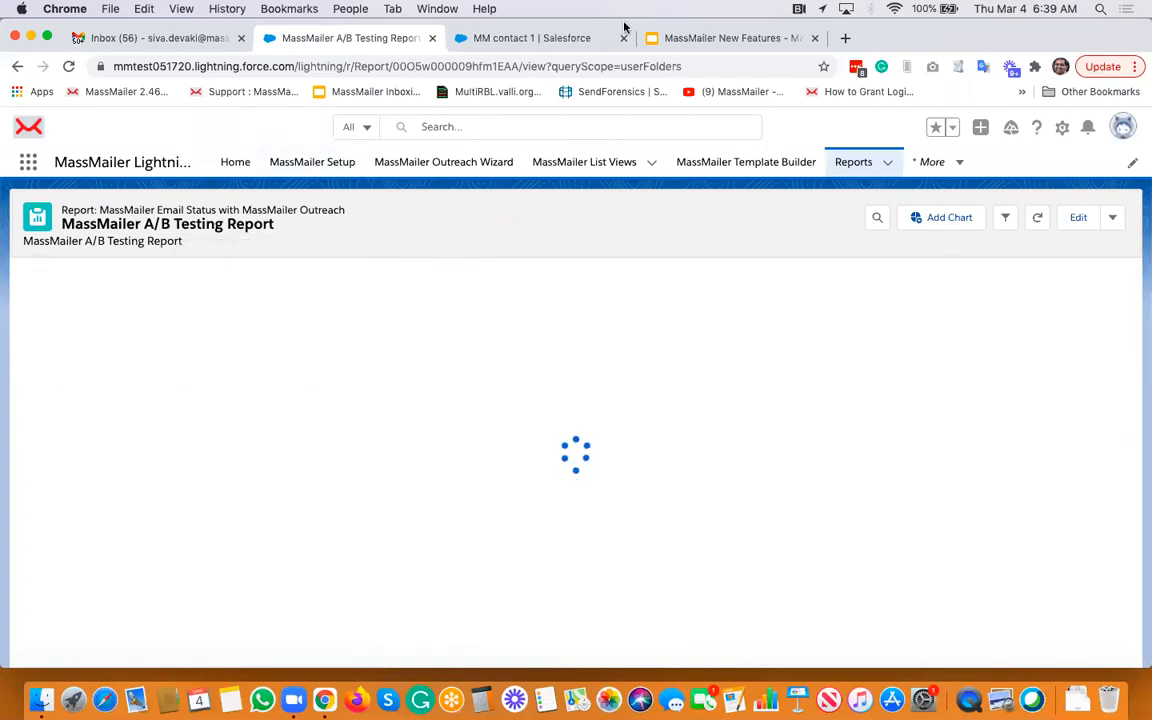
- Switch to the Salesforce Contacts tab and open the demo list list view
left_click(493, 37)
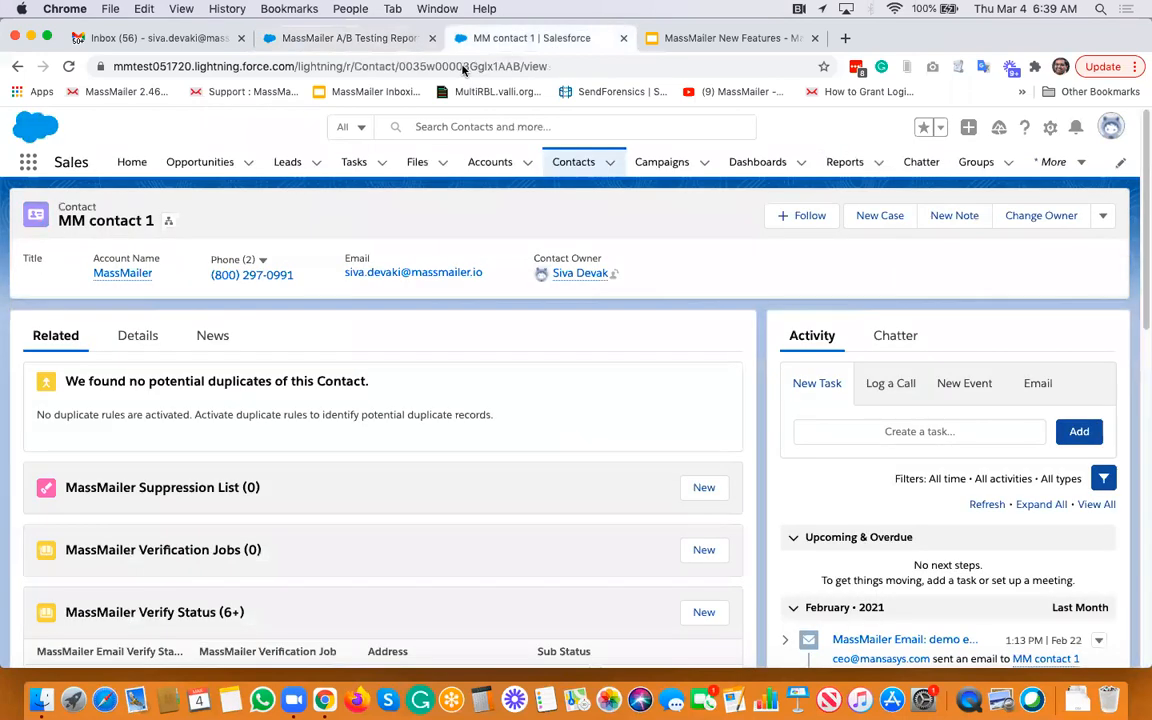
left_click(574, 162)
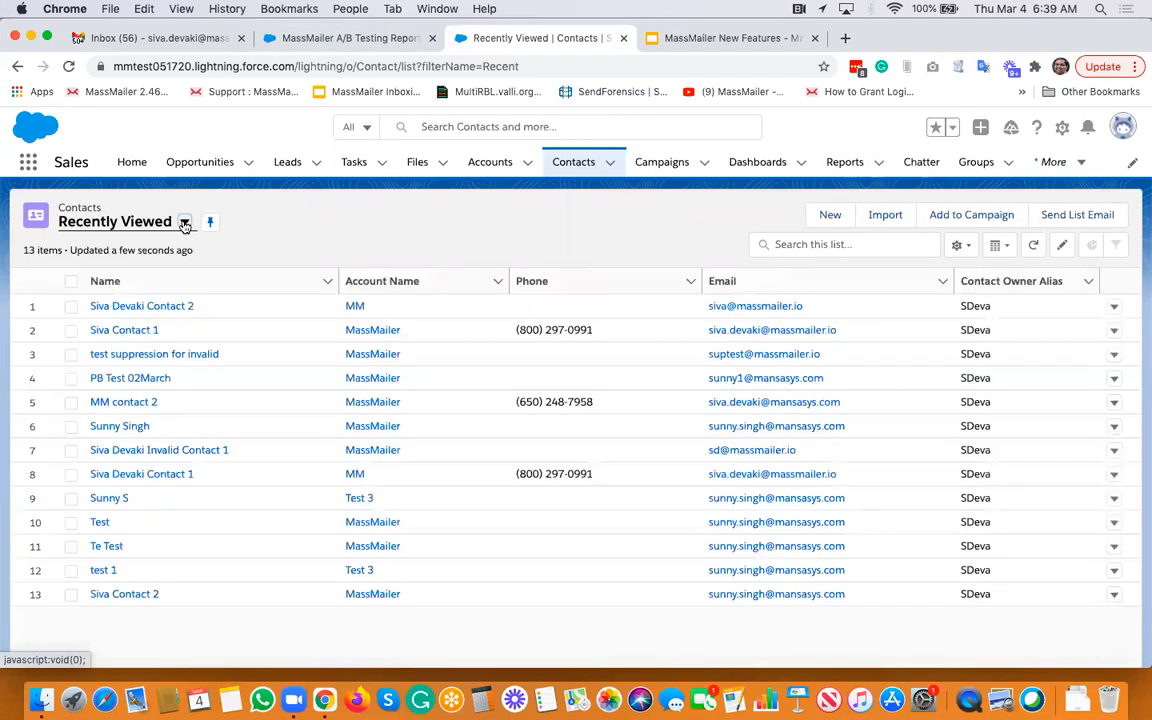
left_click(184, 224)
left_click(182, 337)
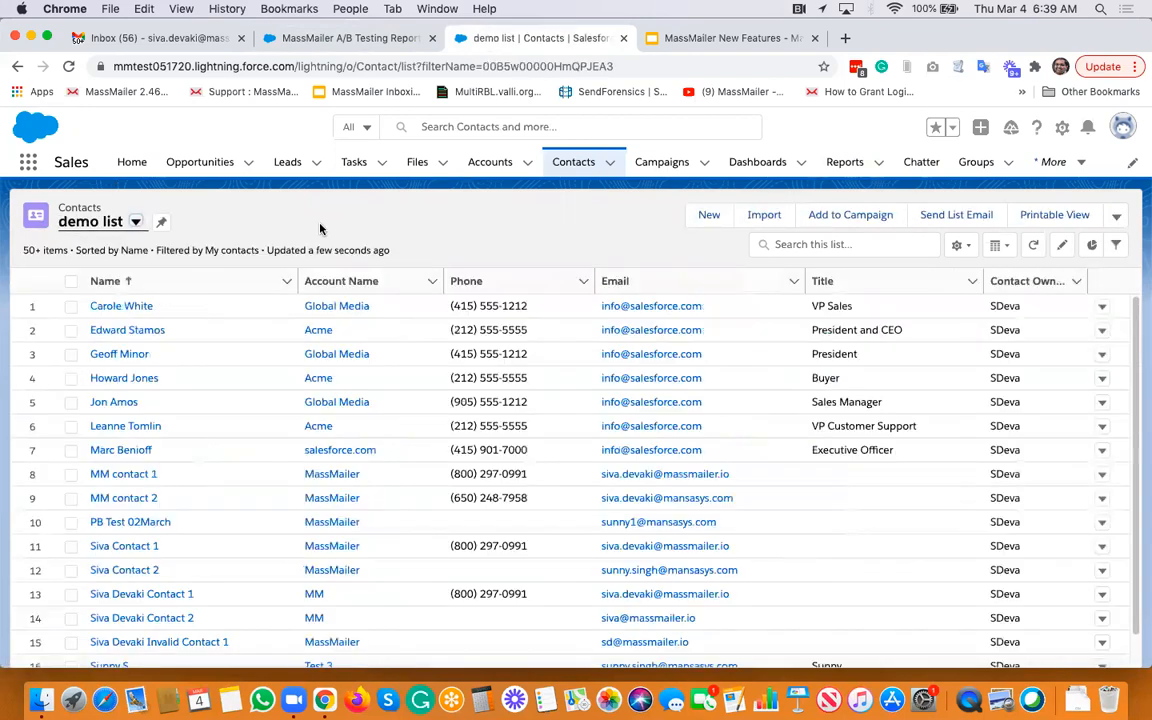
- Launch the MassMailer Outreach Wizard from the demo list view and advance to the Target Audience step to review it
left_click(1117, 216)
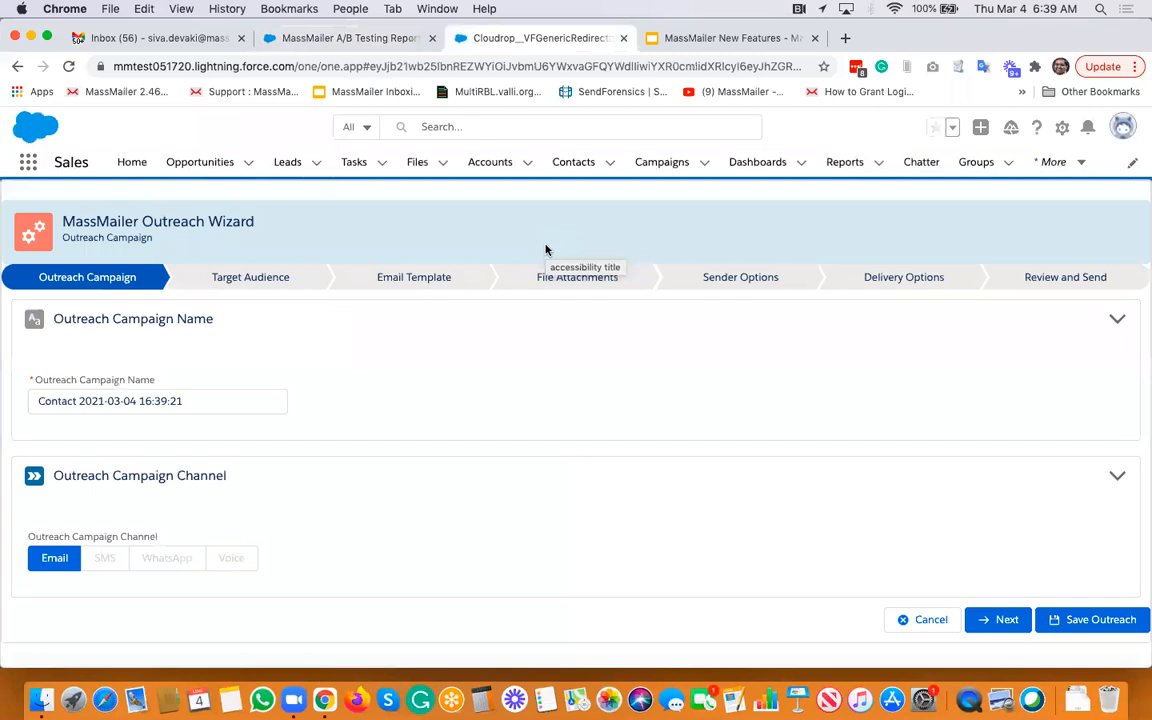
left_click(1000, 619)
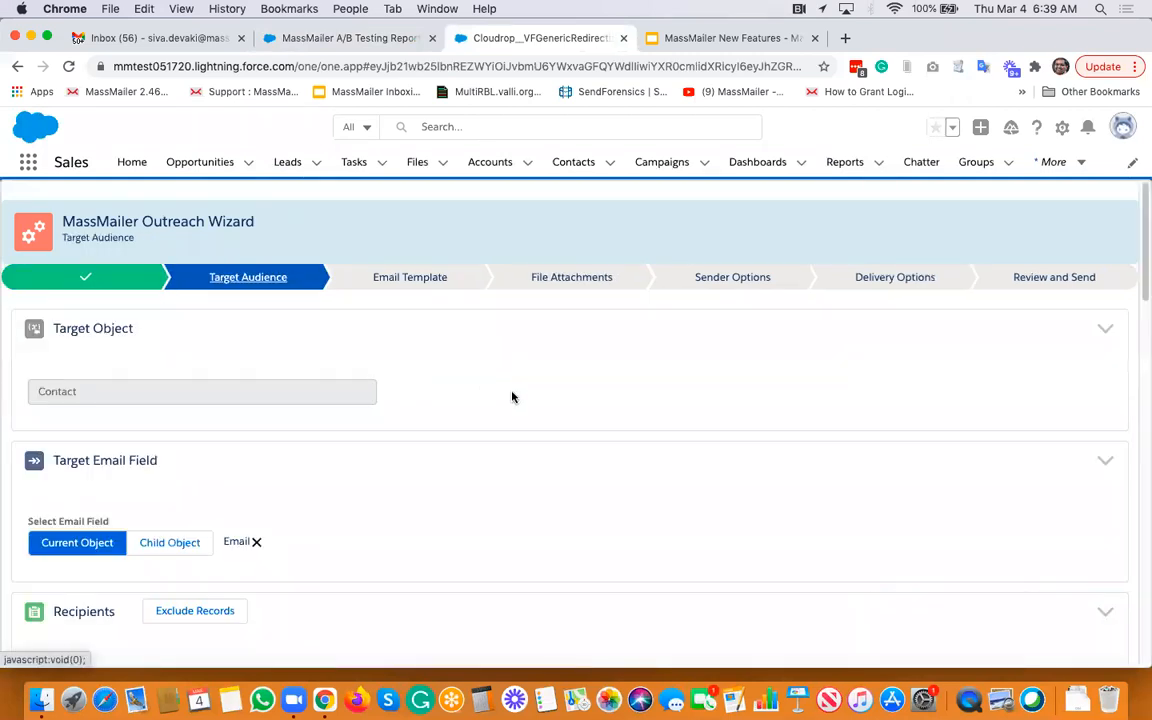
scroll(512, 397, "down", 4)
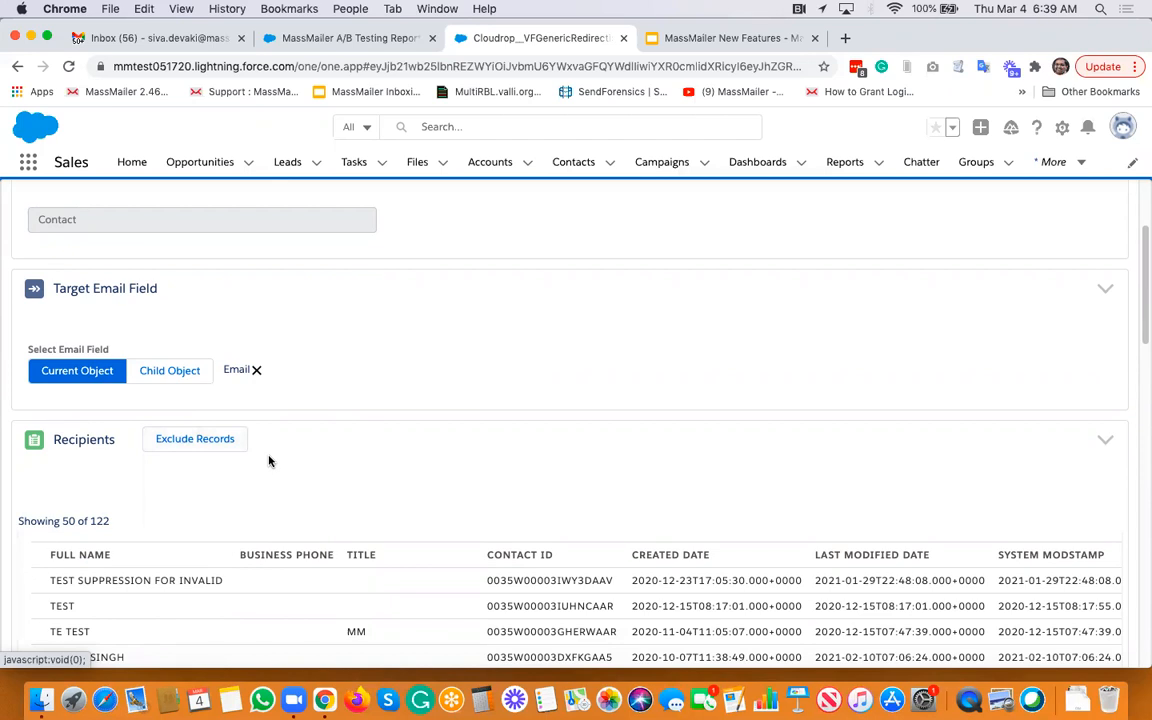
scroll(269, 461, "up", 2)
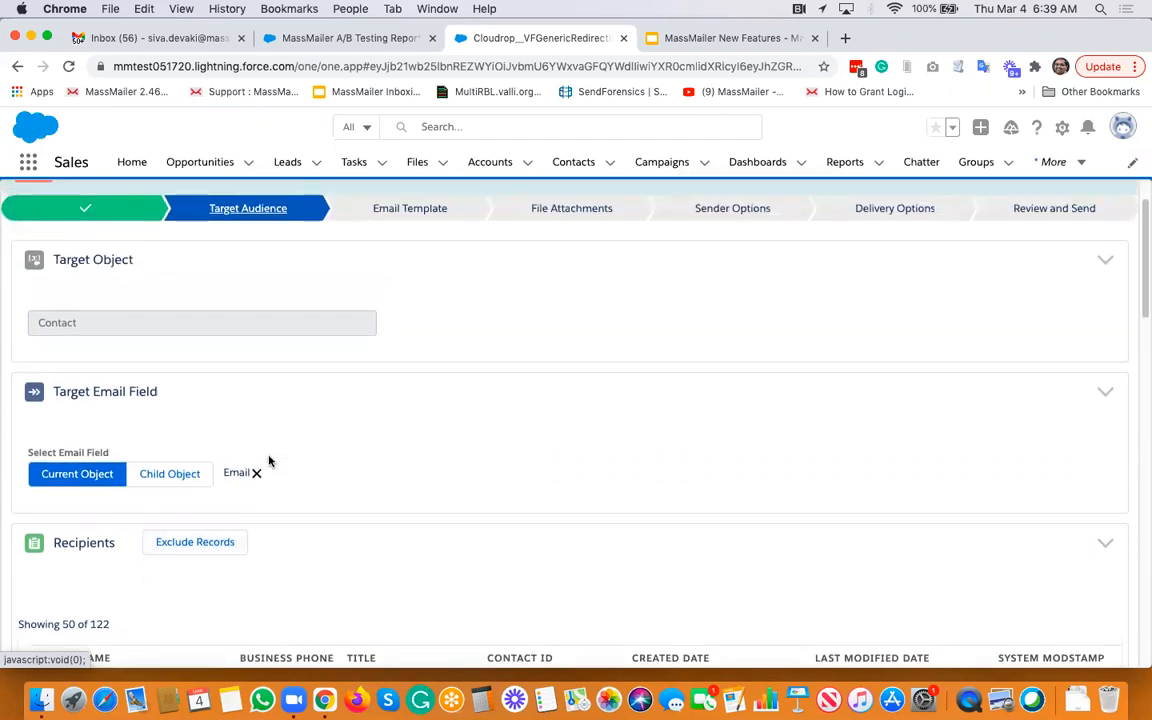
scroll(269, 461, "up", 1)
scroll(269, 461, "down", 7)
scroll(269, 461, "up", 3)
scroll(269, 461, "up", 2)
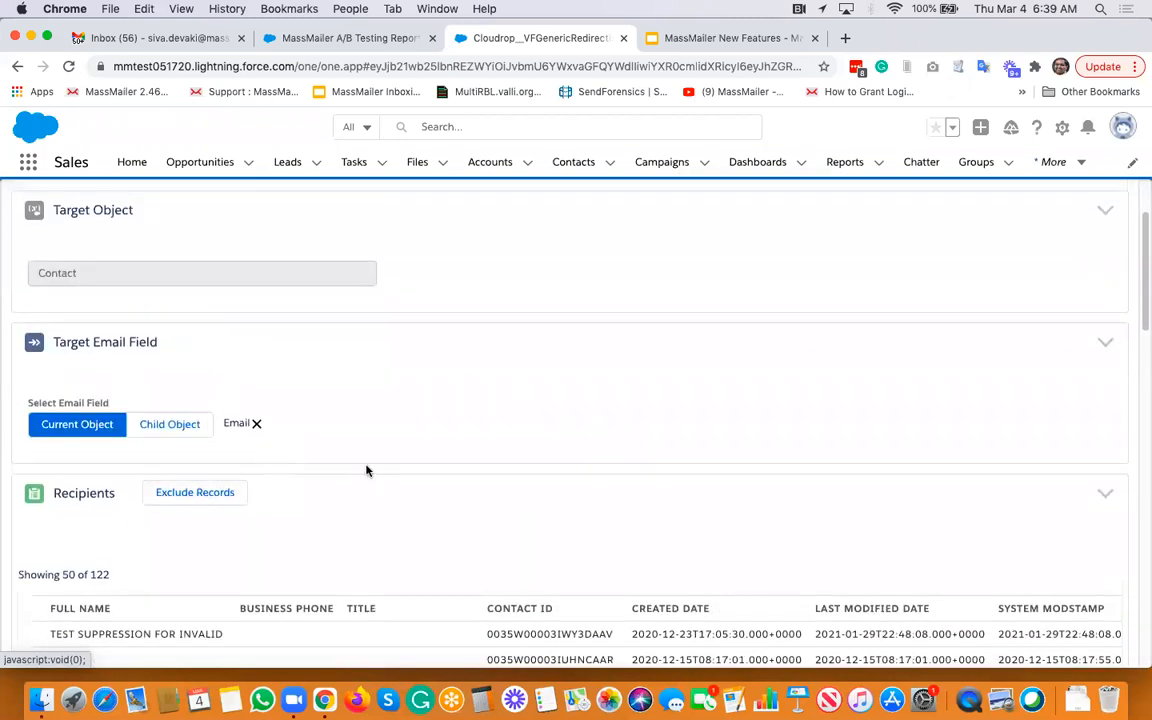
scroll(366, 471, "up", 2)
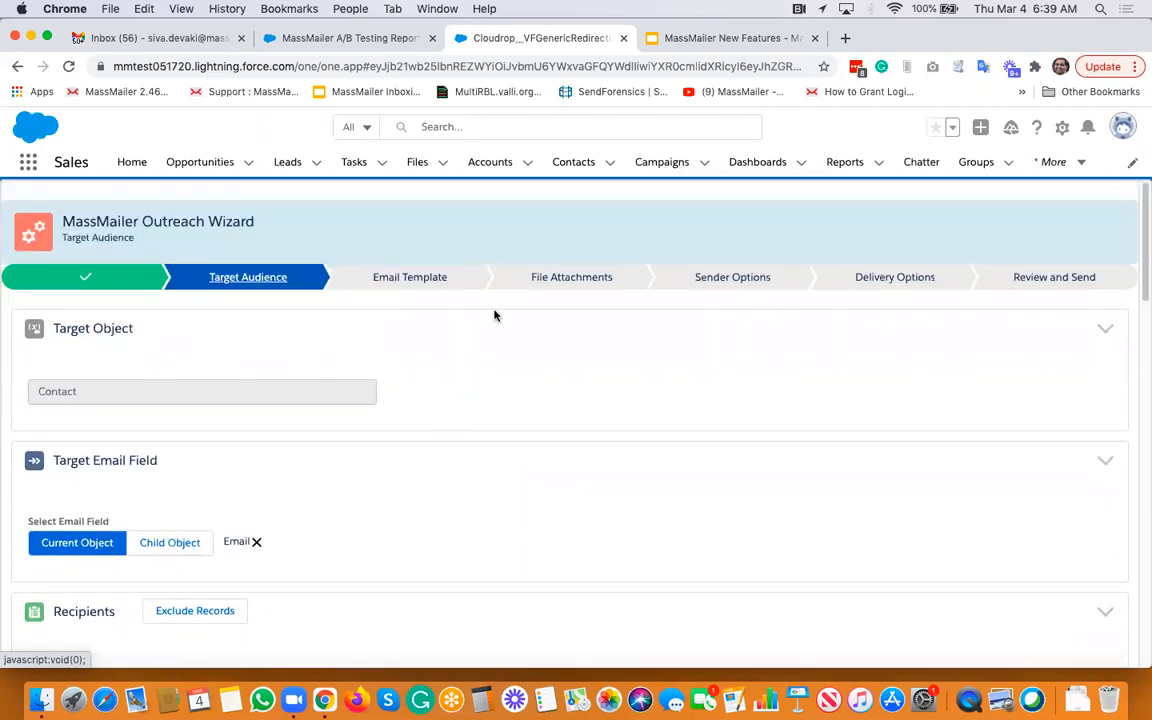
- Open the All Accounts list view, start a Send Via MassMailer outreach, and advance to Target Audience
left_click(478, 163)
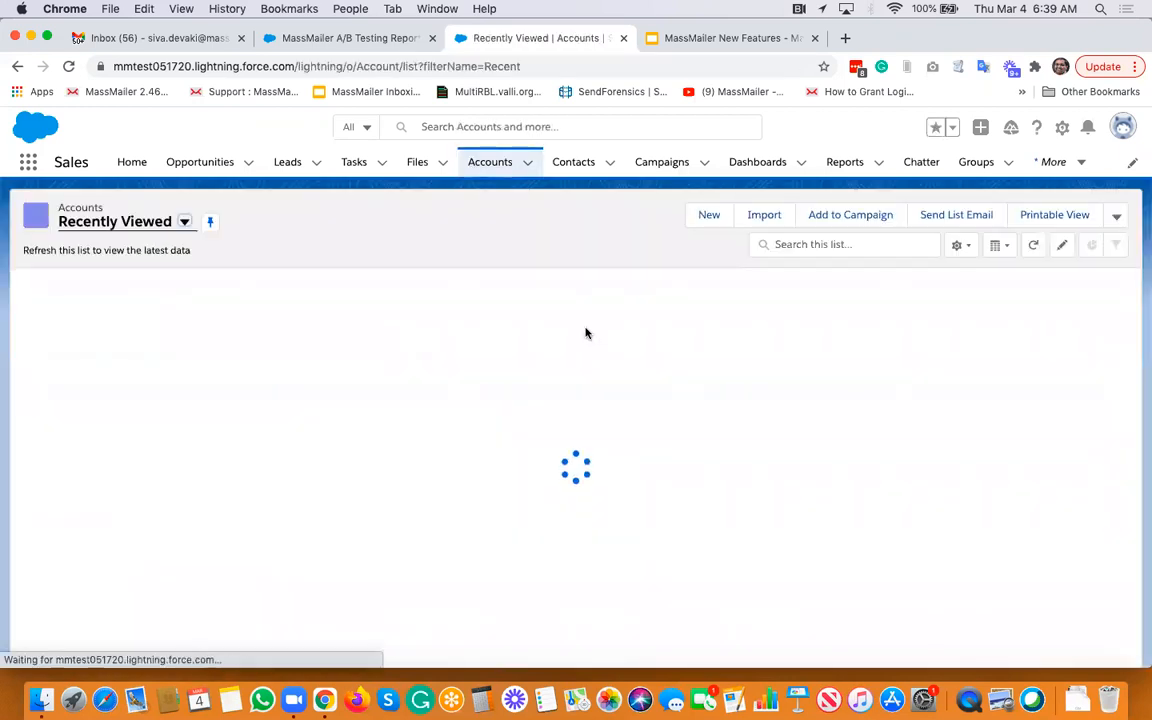
left_click(185, 223)
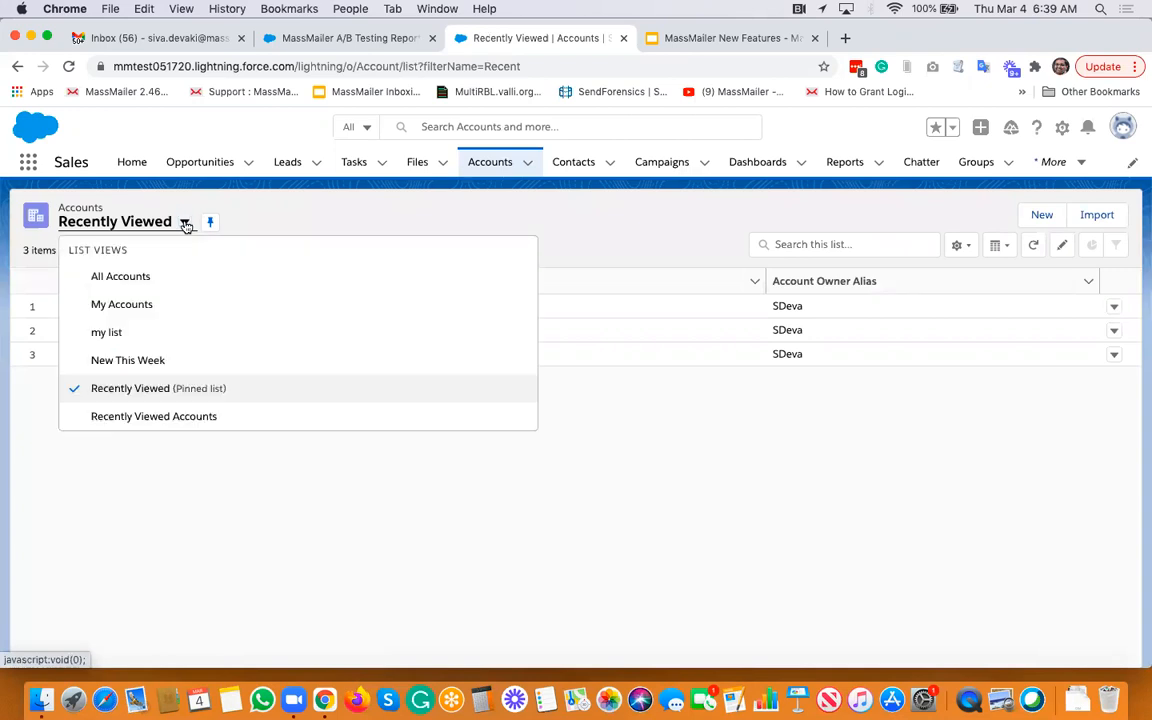
left_click(120, 277)
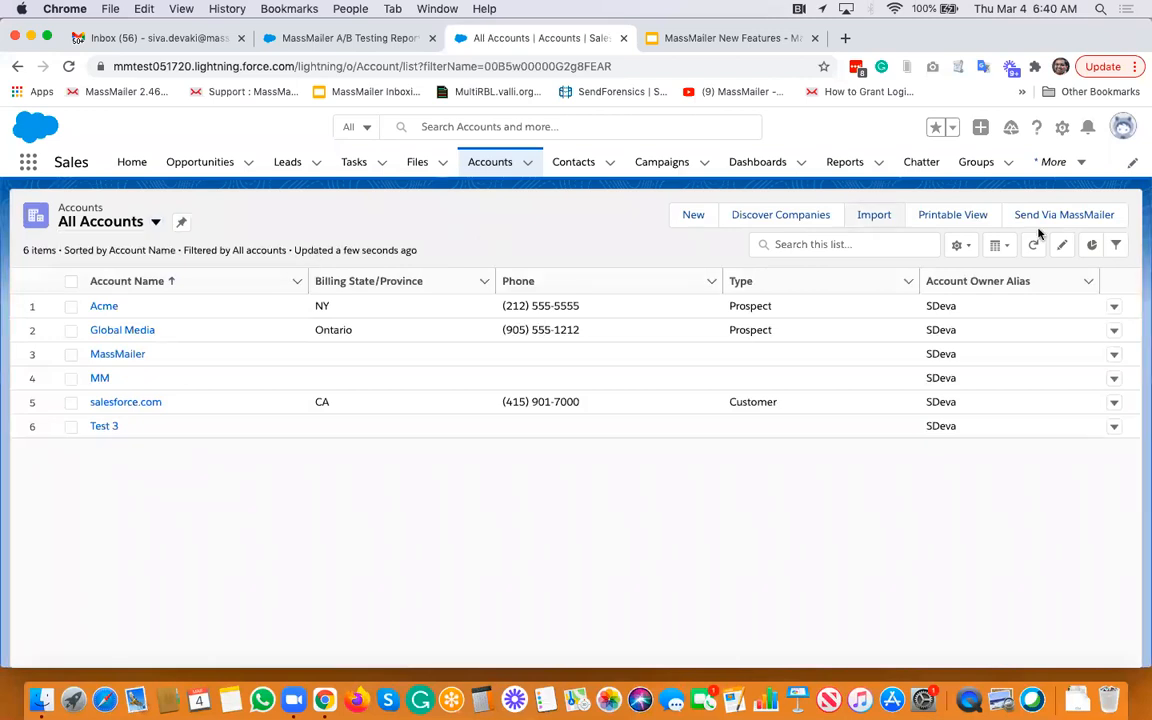
left_click(1046, 223)
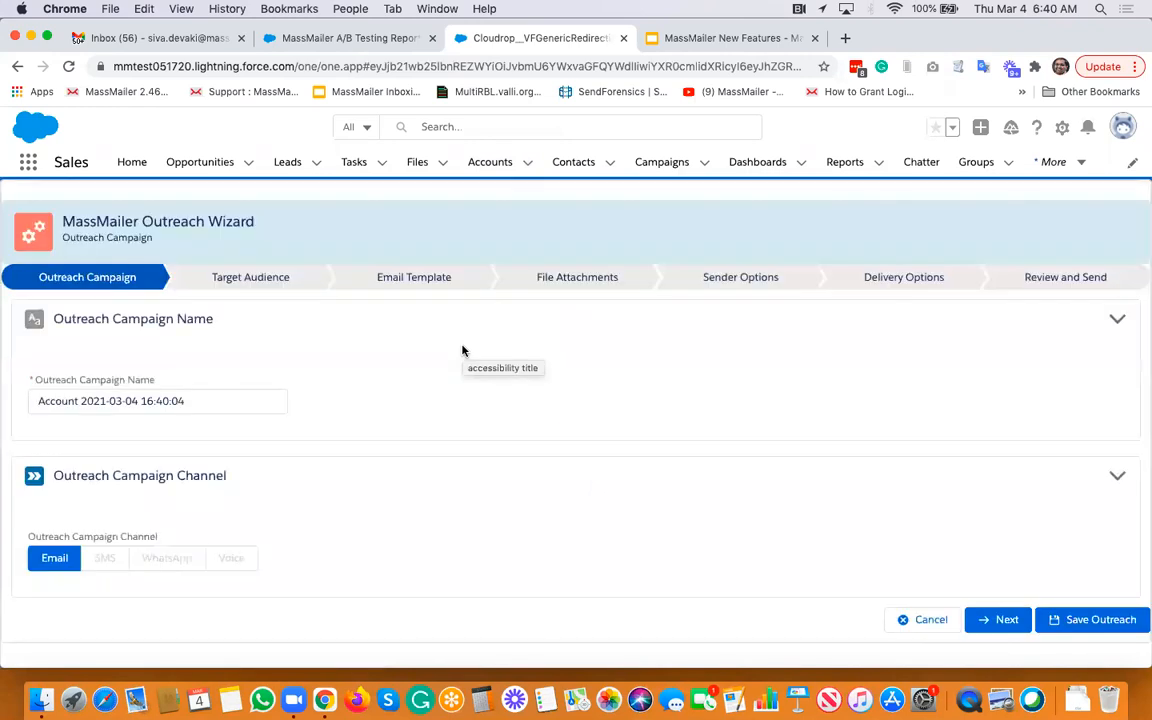
left_click(1003, 621)
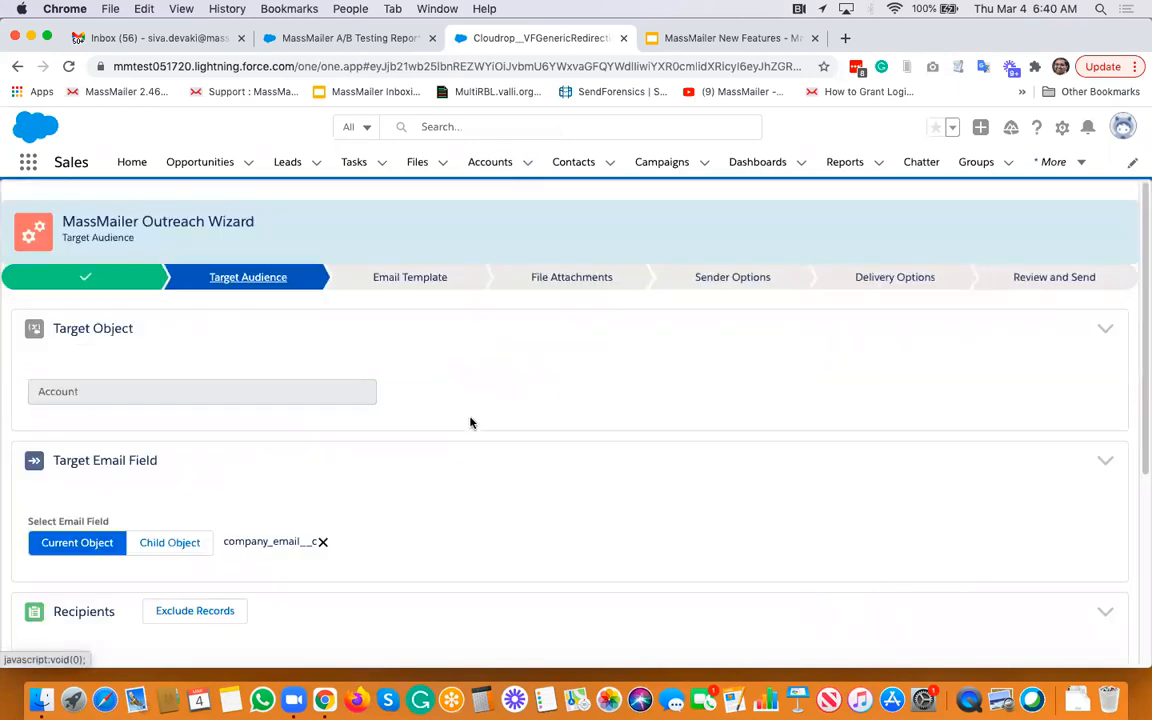
- Set the target email field to the Email field of the child object Contact (AccountId)
scroll(470, 422, "down", 3)
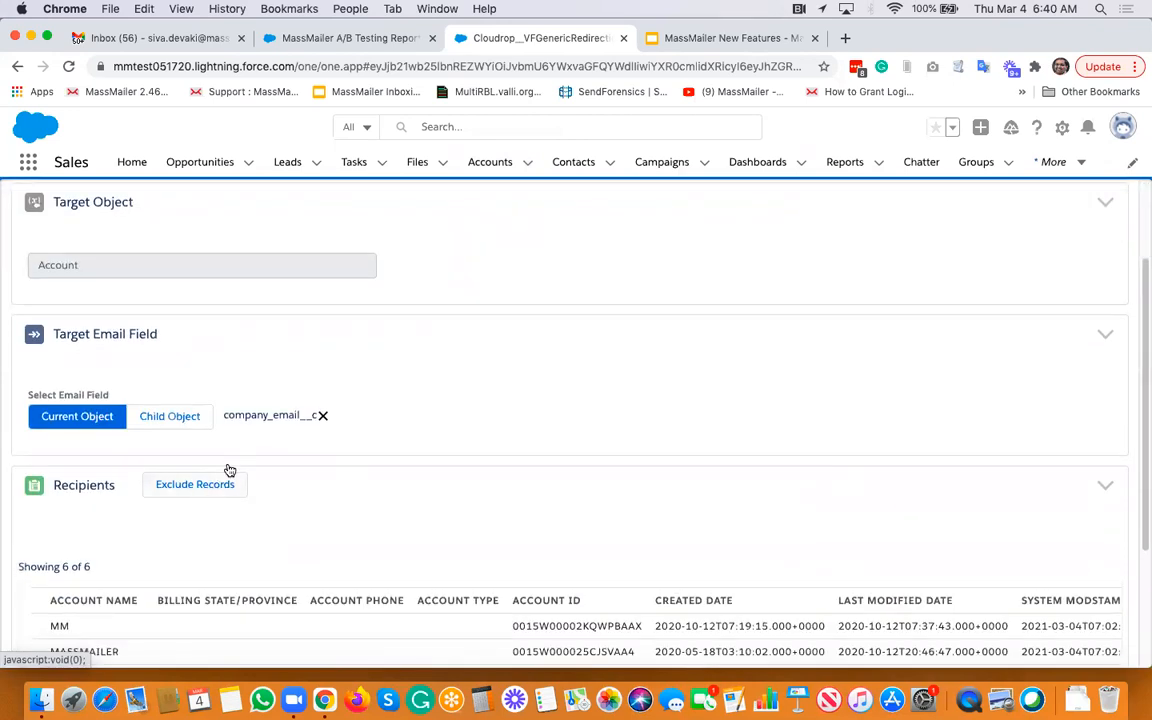
left_click(170, 416)
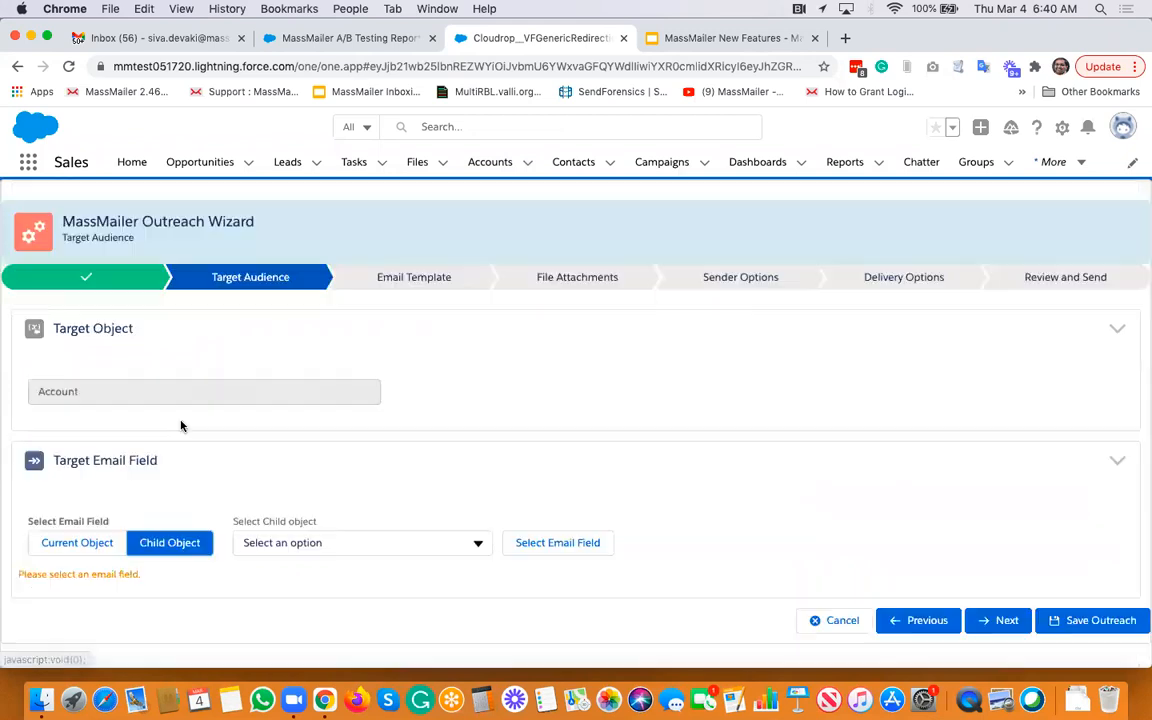
left_click(370, 545)
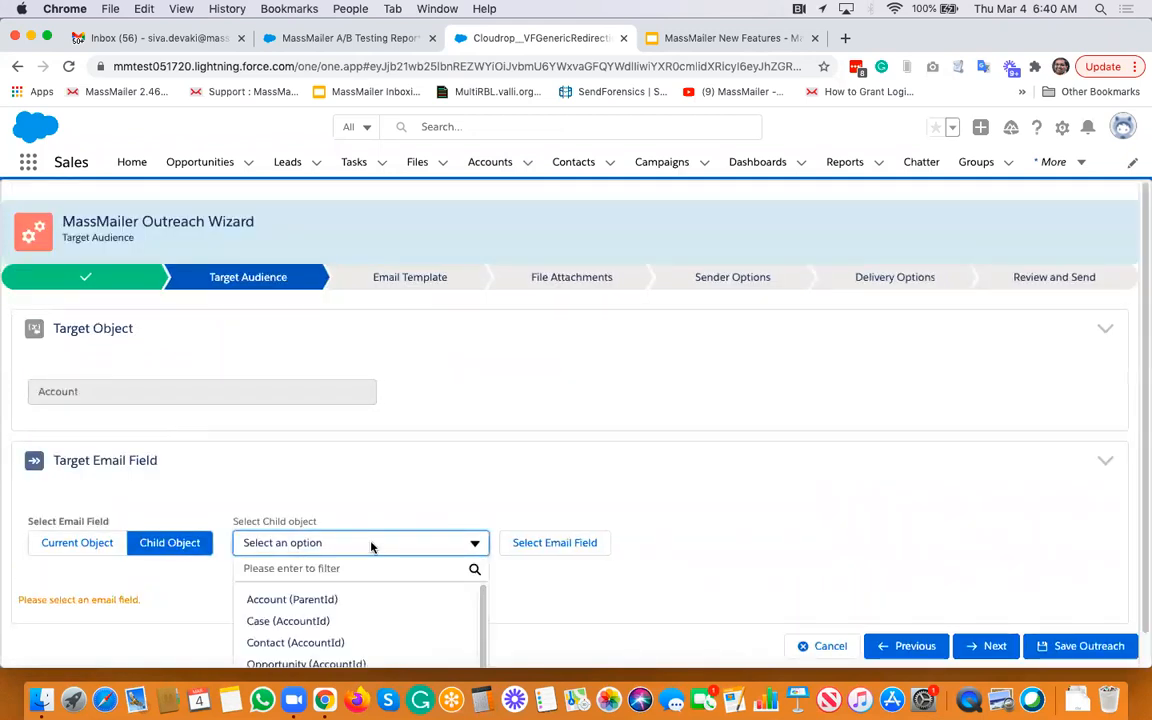
left_click(321, 607)
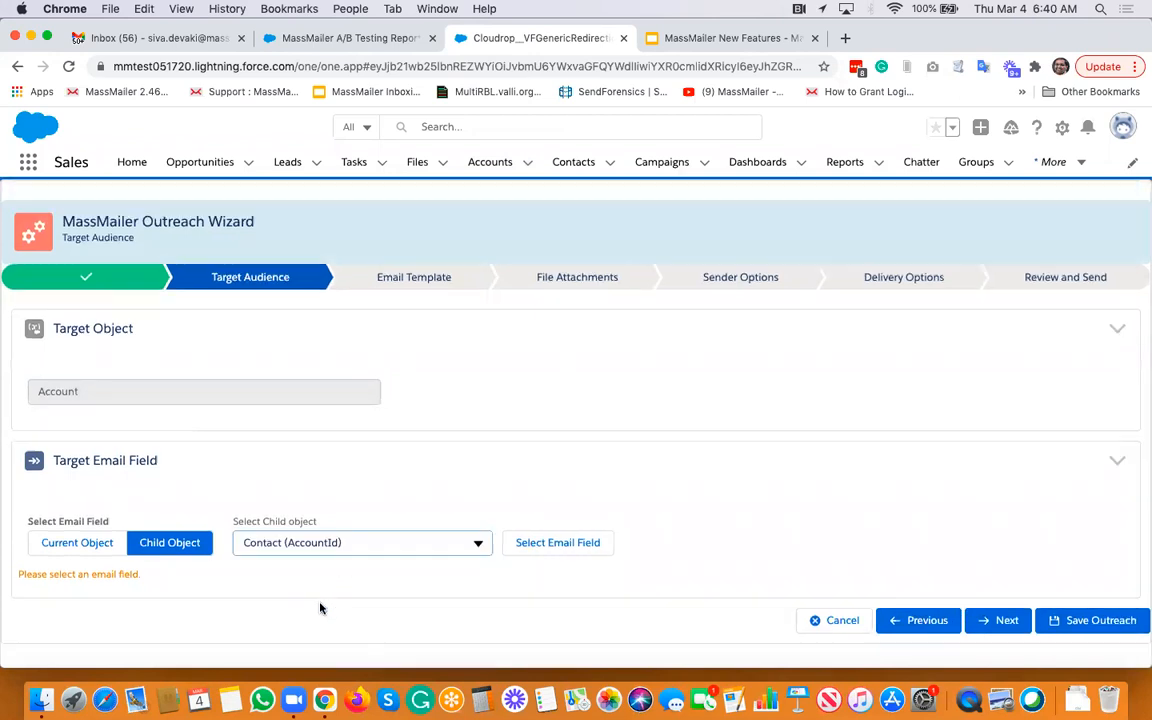
left_click(560, 544)
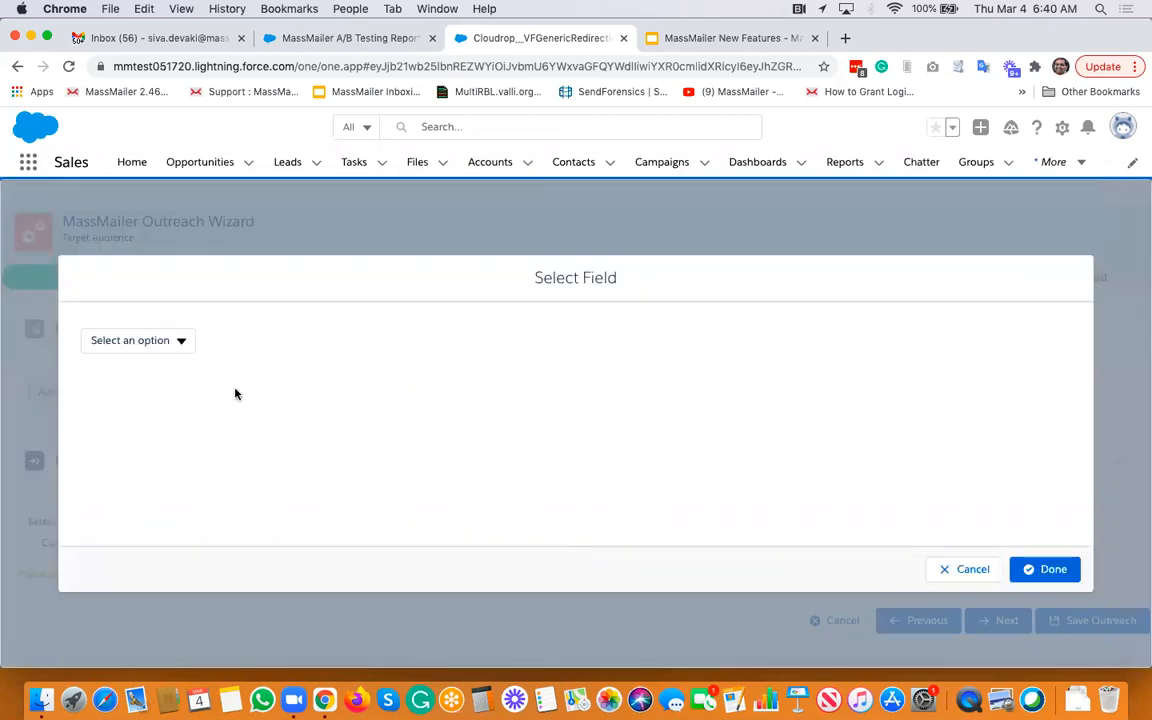
left_click(171, 344)
left_click(128, 486)
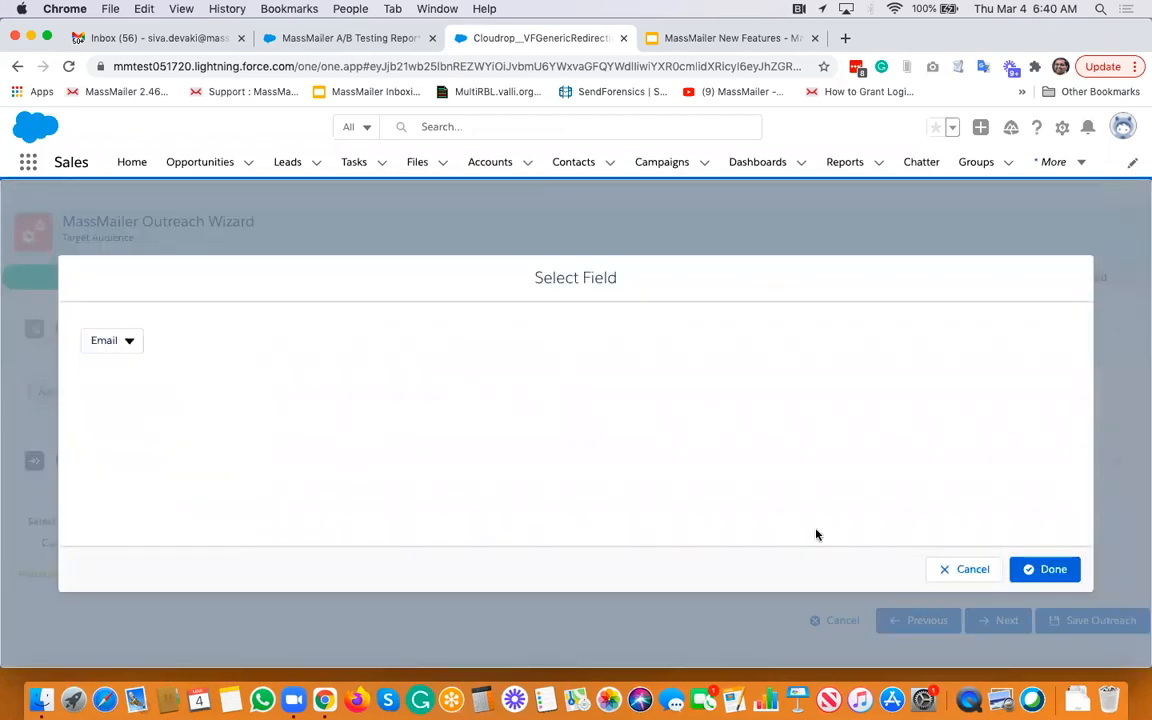
left_click(1044, 569)
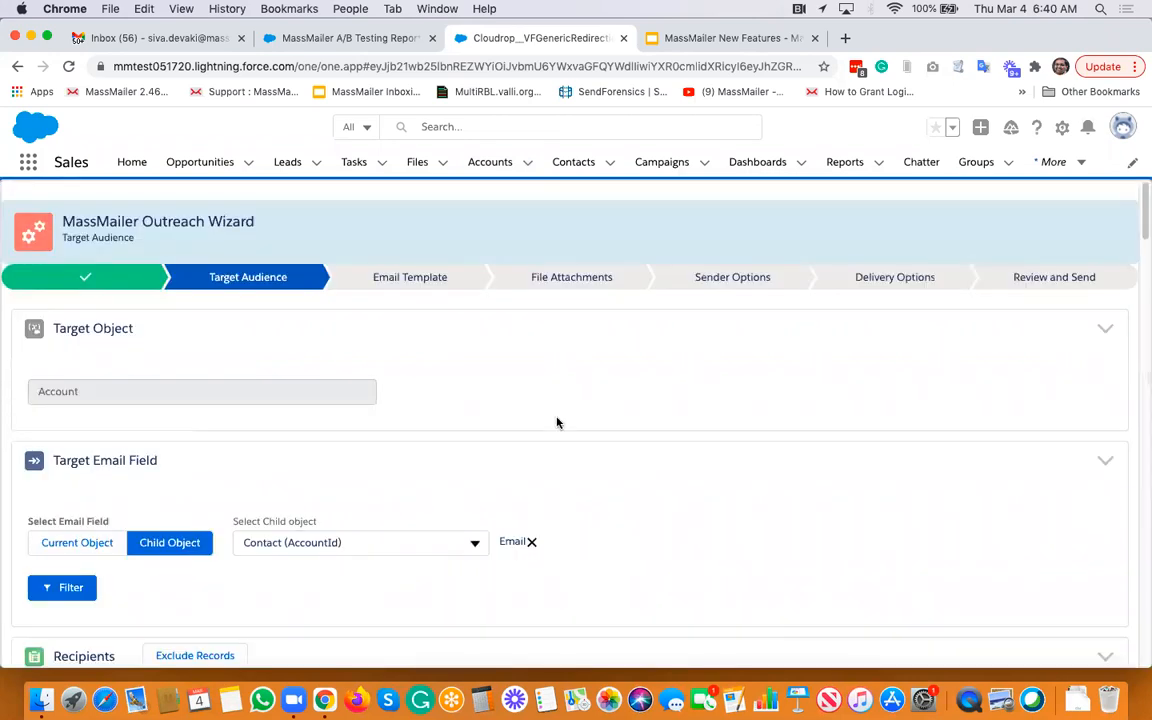
- Add a recipient filter row using the child contacts' Email field
scroll(340, 461, "down", 3)
scroll(340, 461, "down", 2)
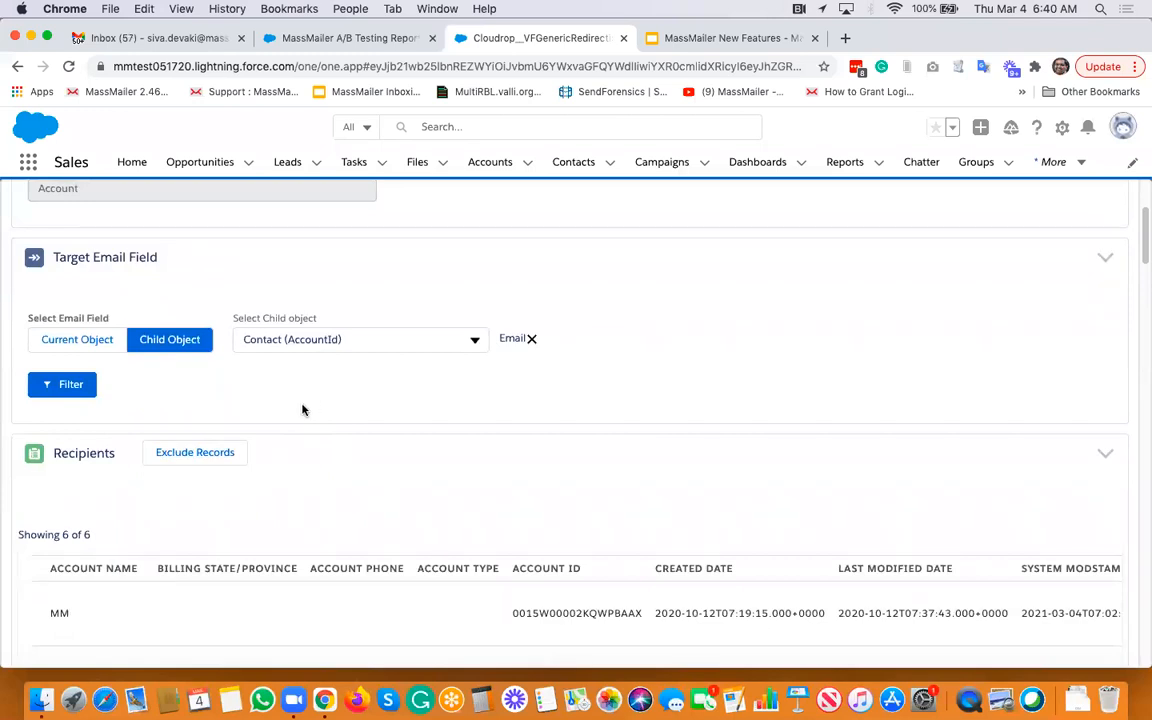
scroll(303, 410, "down", 2)
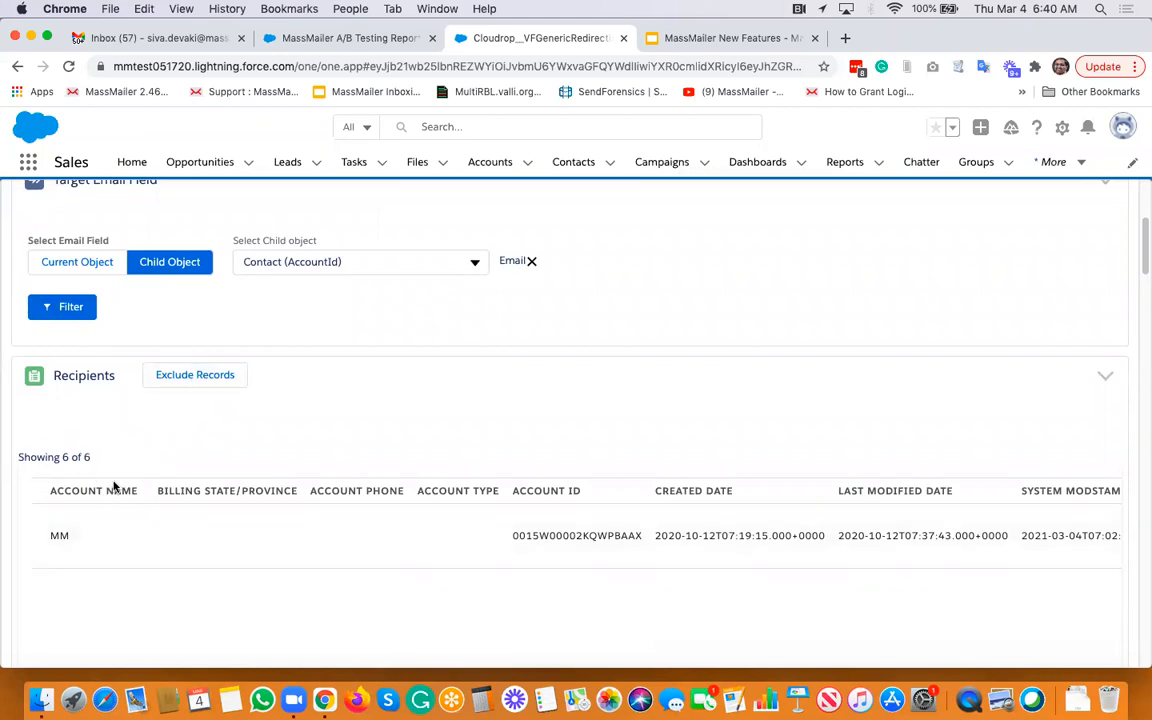
scroll(230, 314, "up", 1)
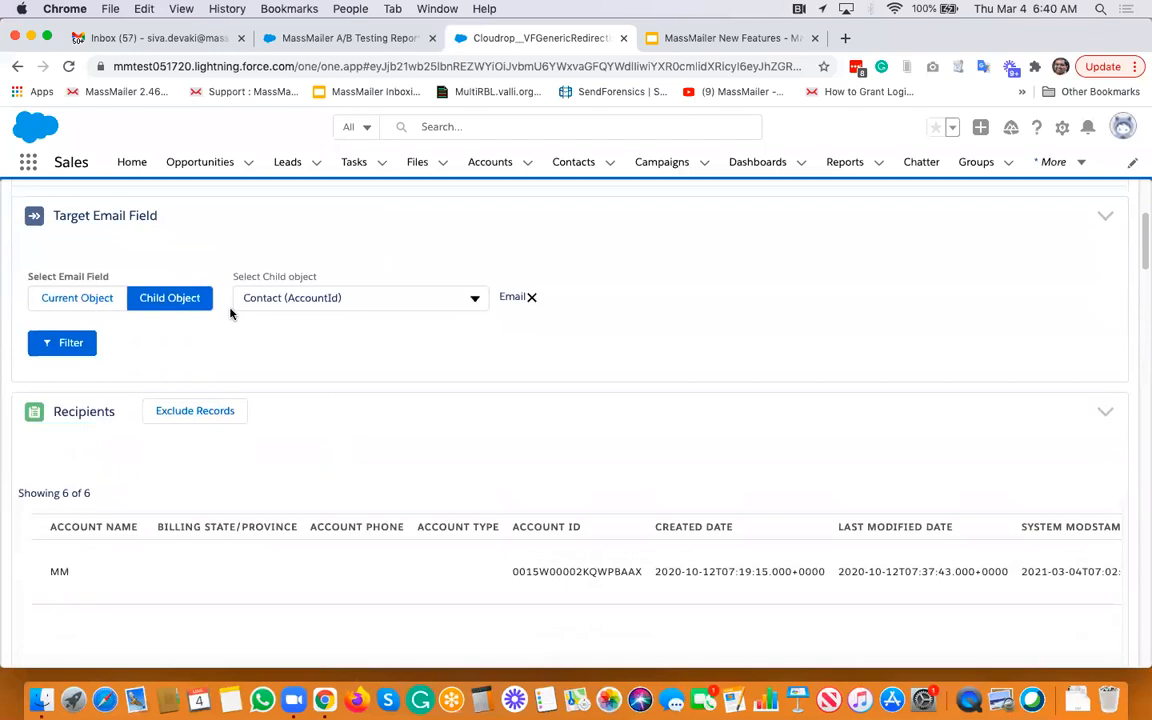
left_click(70, 342)
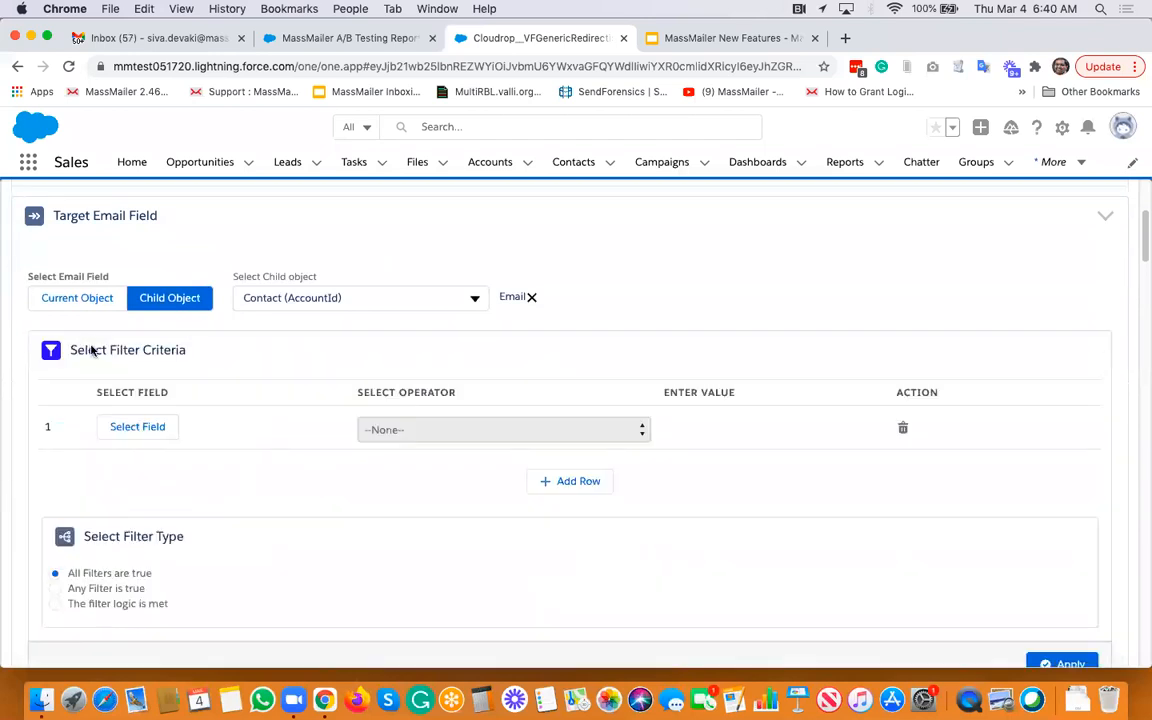
left_click(140, 428)
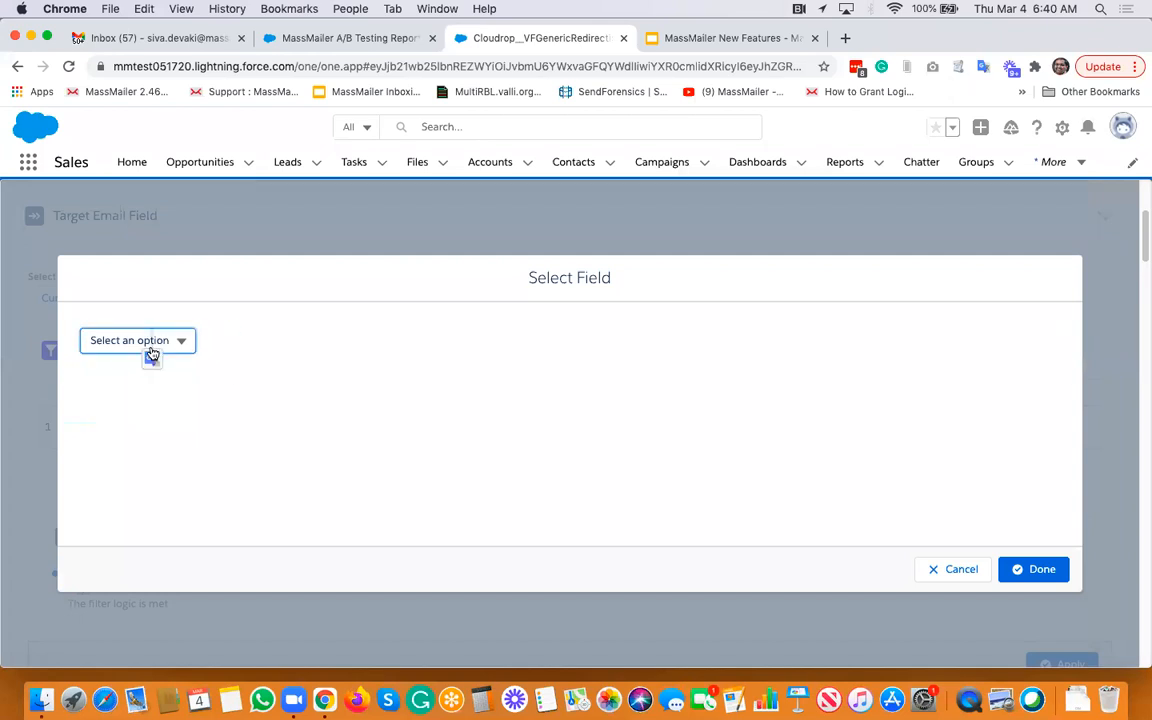
left_click(148, 346)
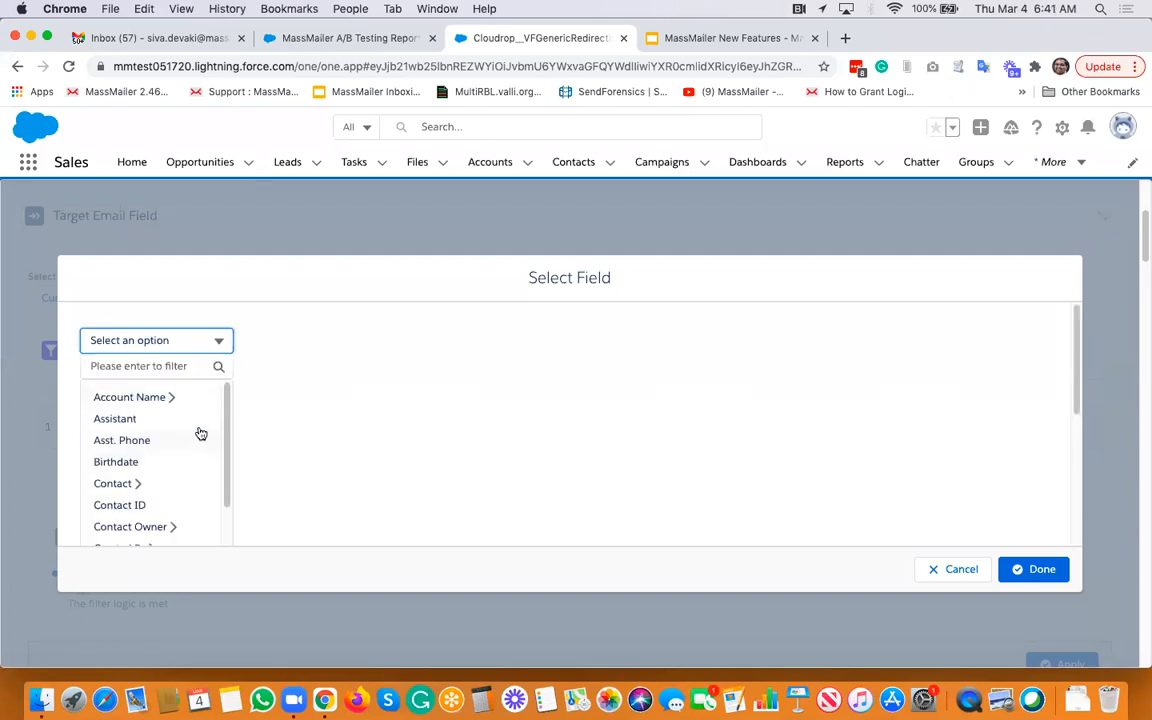
left_click_drag(226, 411, 236, 484)
left_click(168, 345)
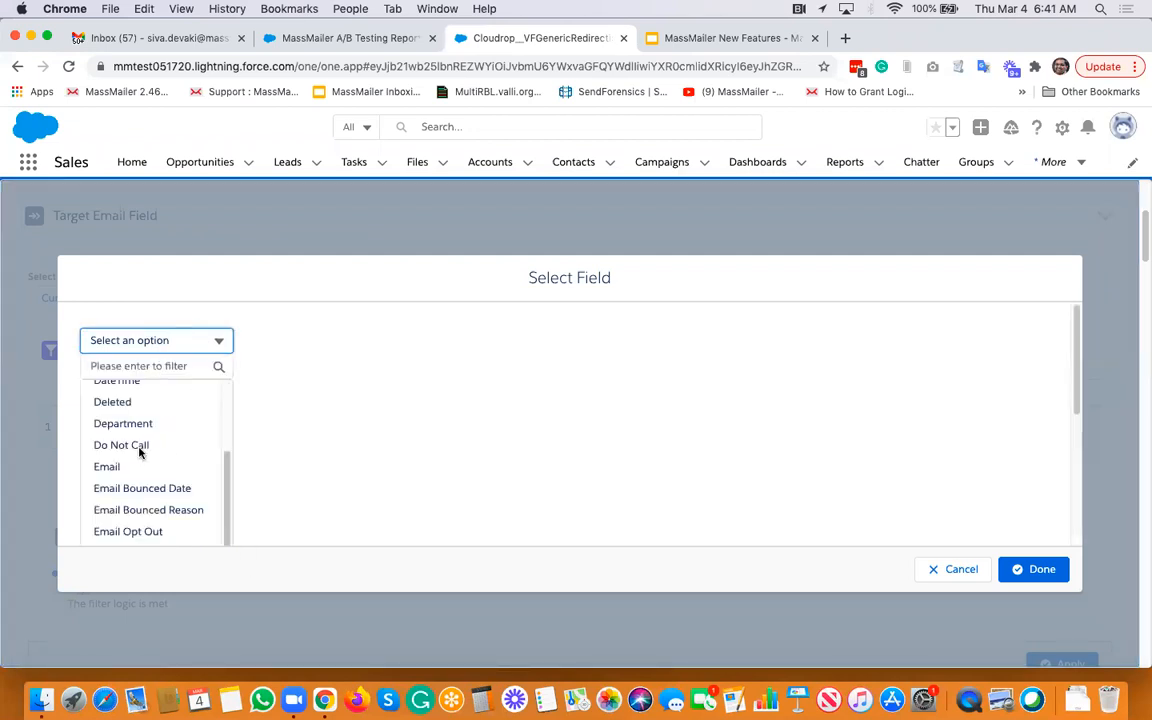
left_click(130, 465)
left_click(1023, 570)
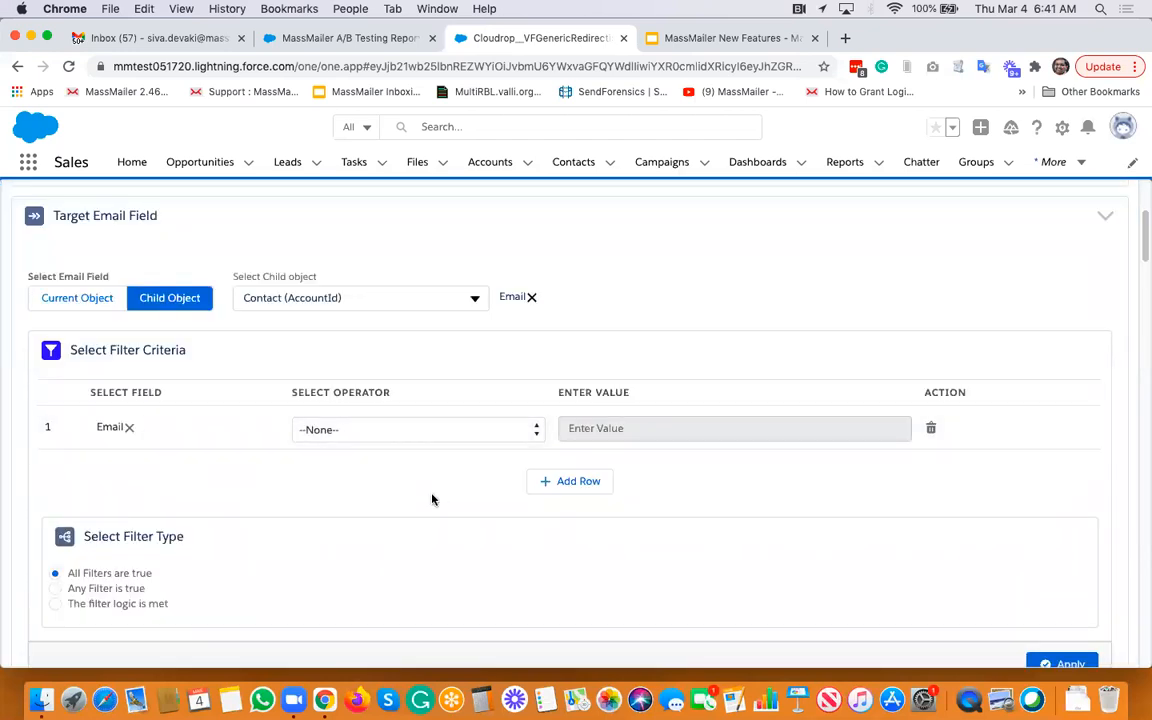
- Copy a contact's email address from the recipients list, set the filter to Email Equals that address, and apply it
scroll(432, 499, "down", 5)
scroll(733, 429, "right", 5)
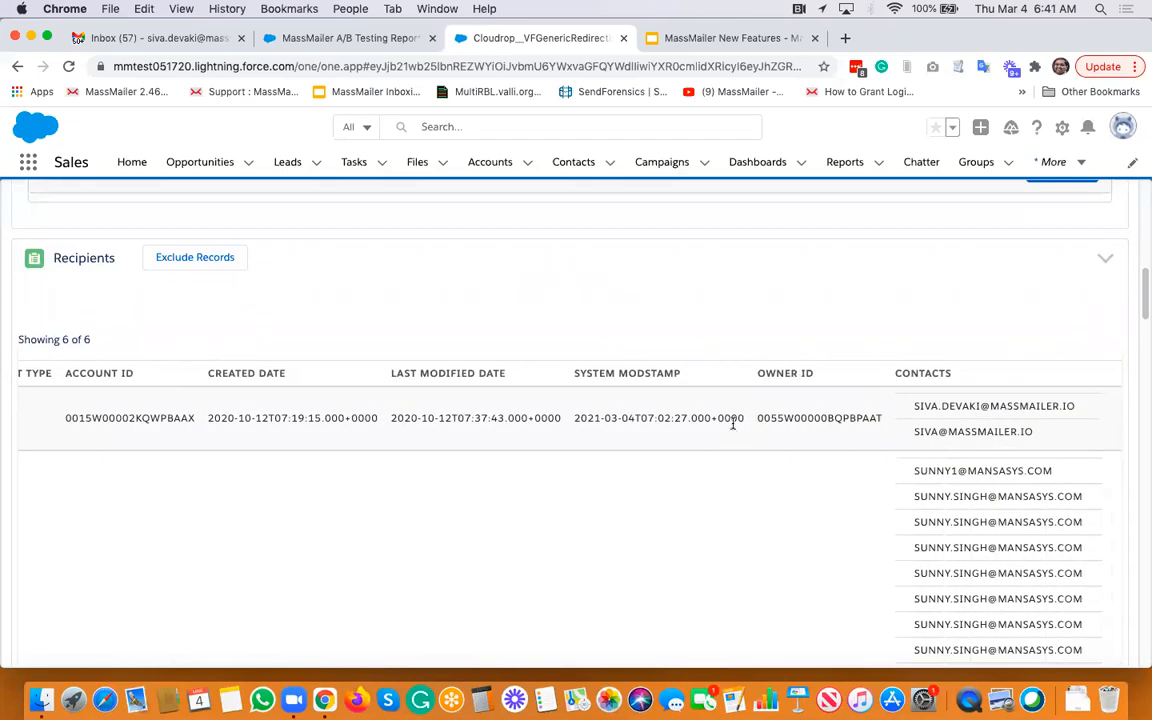
triple_click(942, 430)
key("super+c")
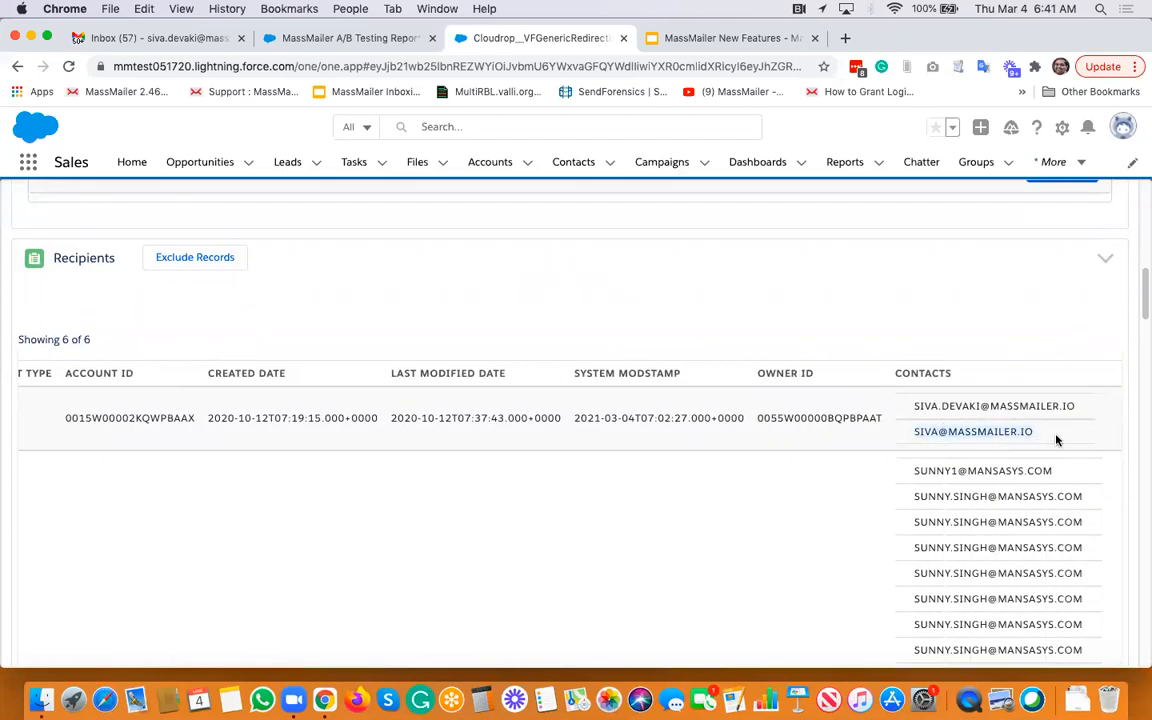
left_click_drag(1050, 440, 702, 481)
scroll(661, 483, "up", 10)
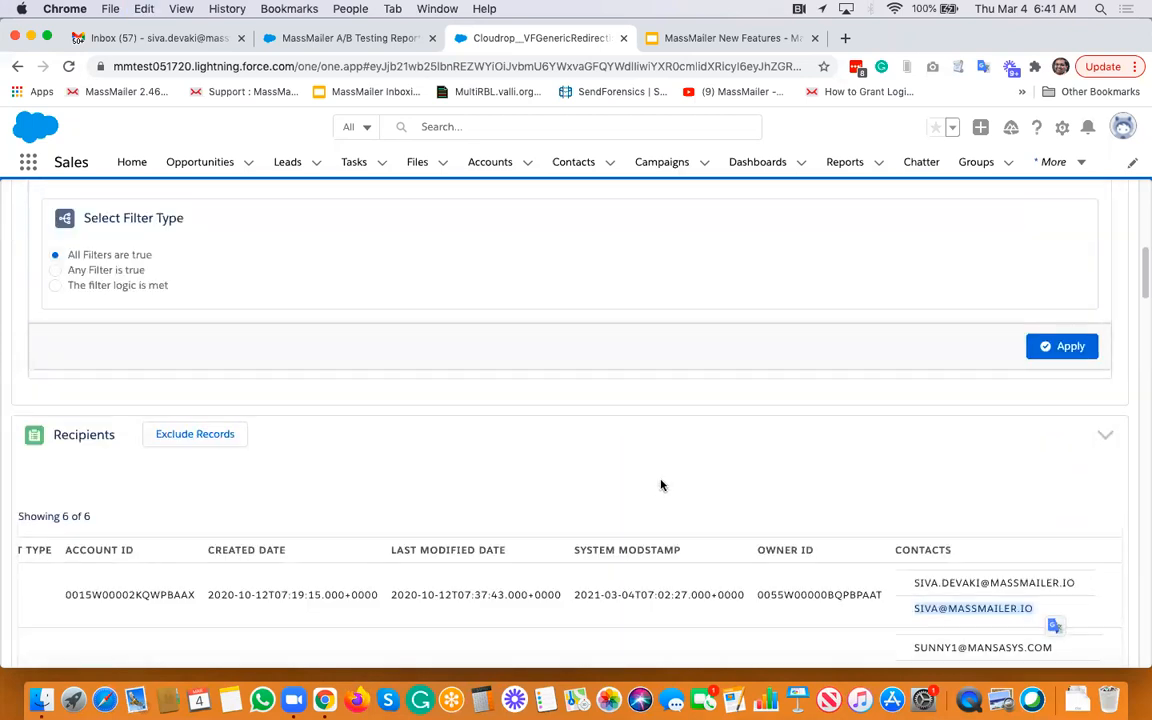
left_click(411, 481)
left_click(393, 499)
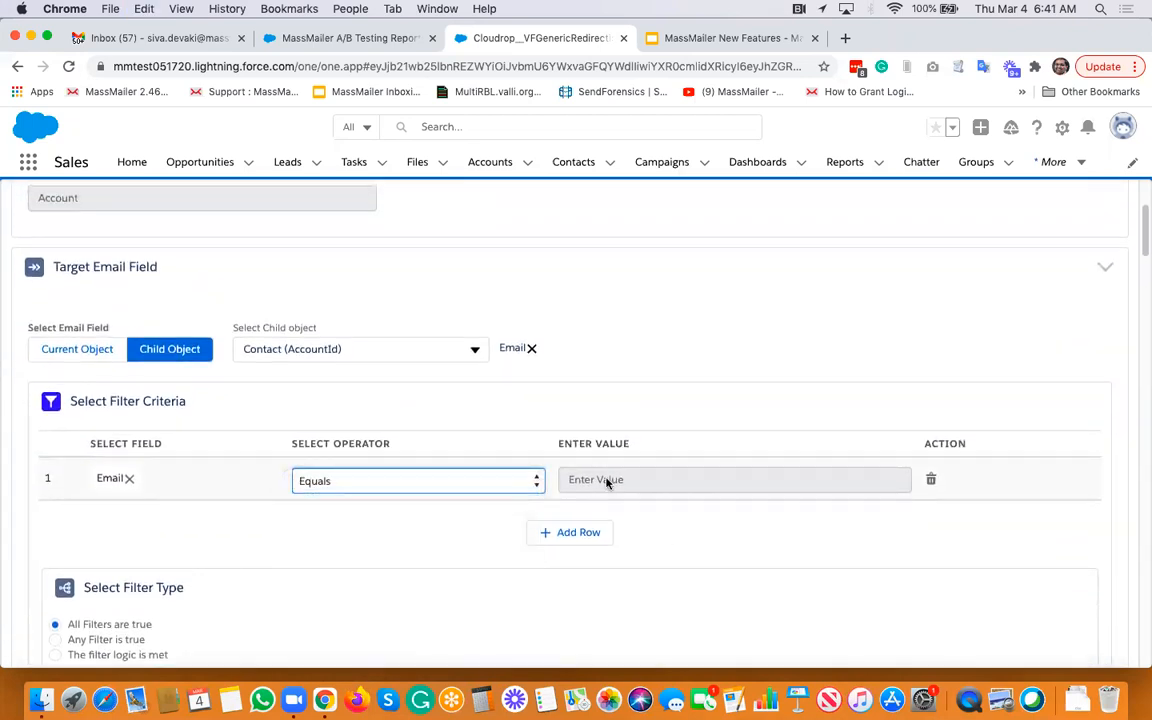
left_click(606, 479)
key("super+v")
left_click(702, 419)
scroll(702, 419, "down", 1)
scroll(701, 418, "down", 3)
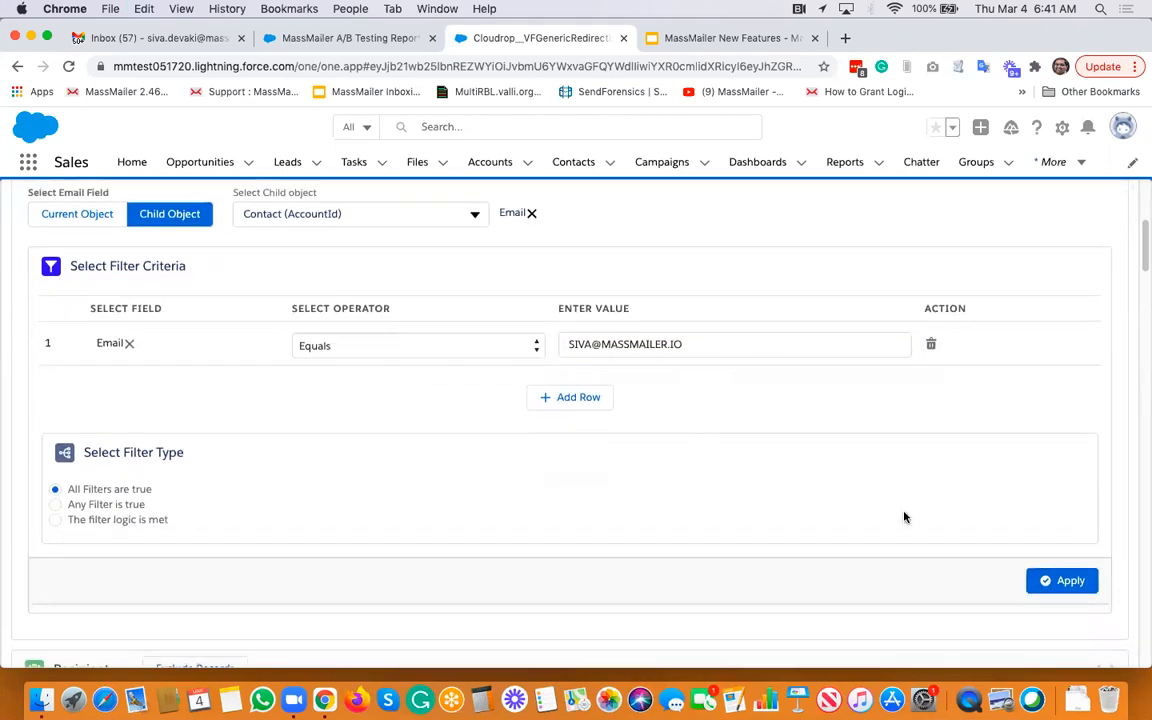
left_click(1060, 581)
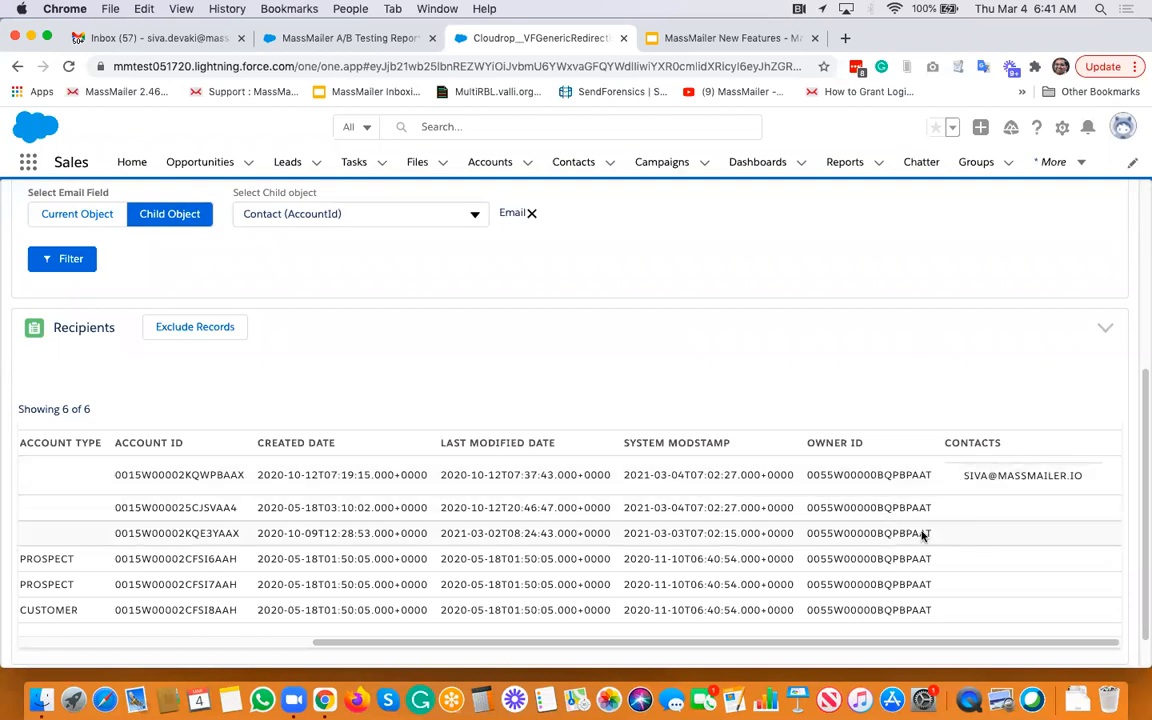
- Review the filtered recipients list and the target audience settings
scroll(982, 549, "right", 1)
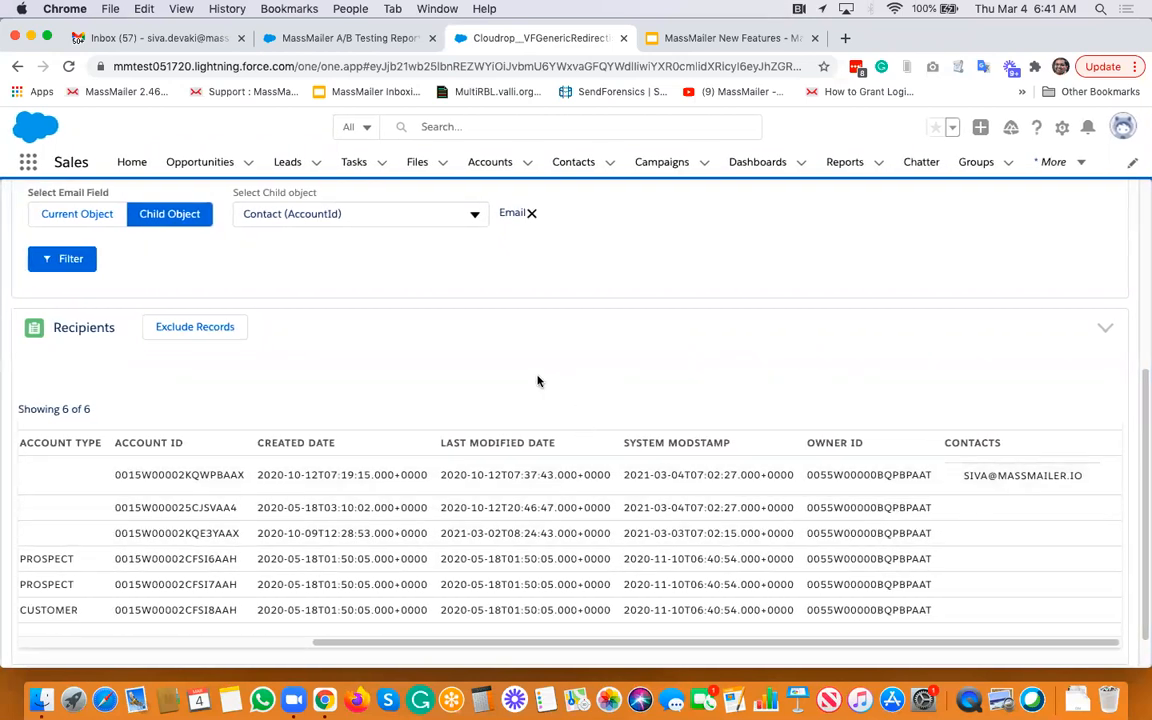
scroll(480, 380, "up", 2)
scroll(150, 351, "up", 3)
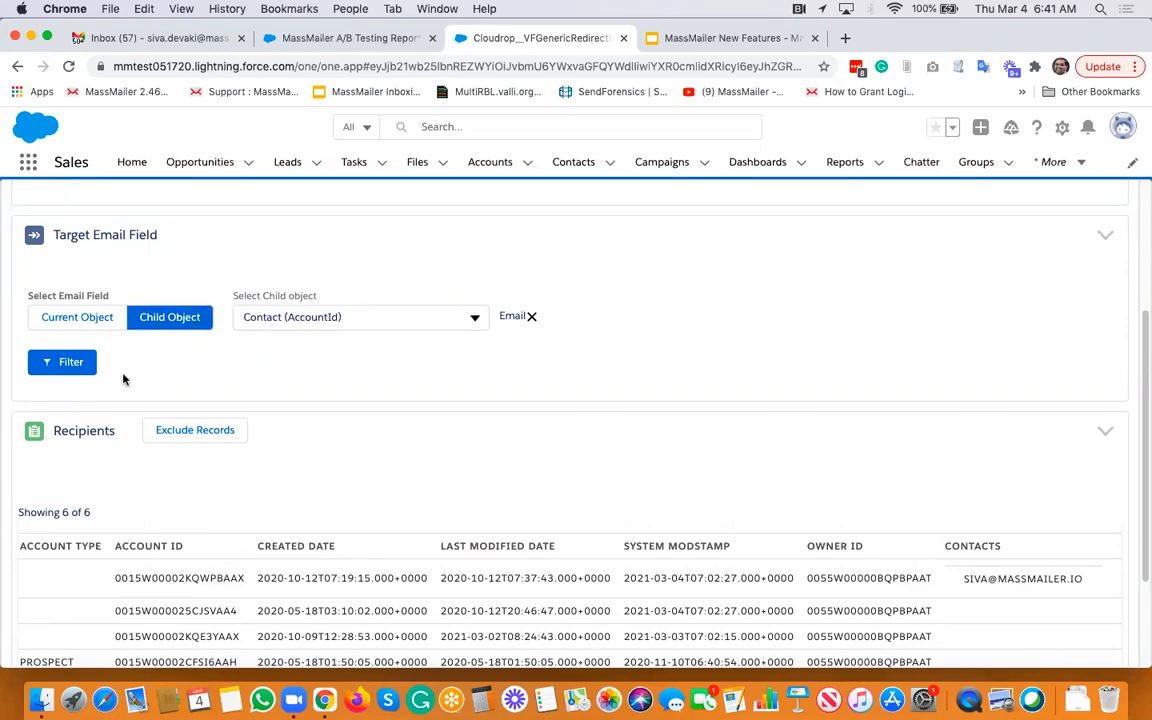
scroll(150, 340, "up", 2)
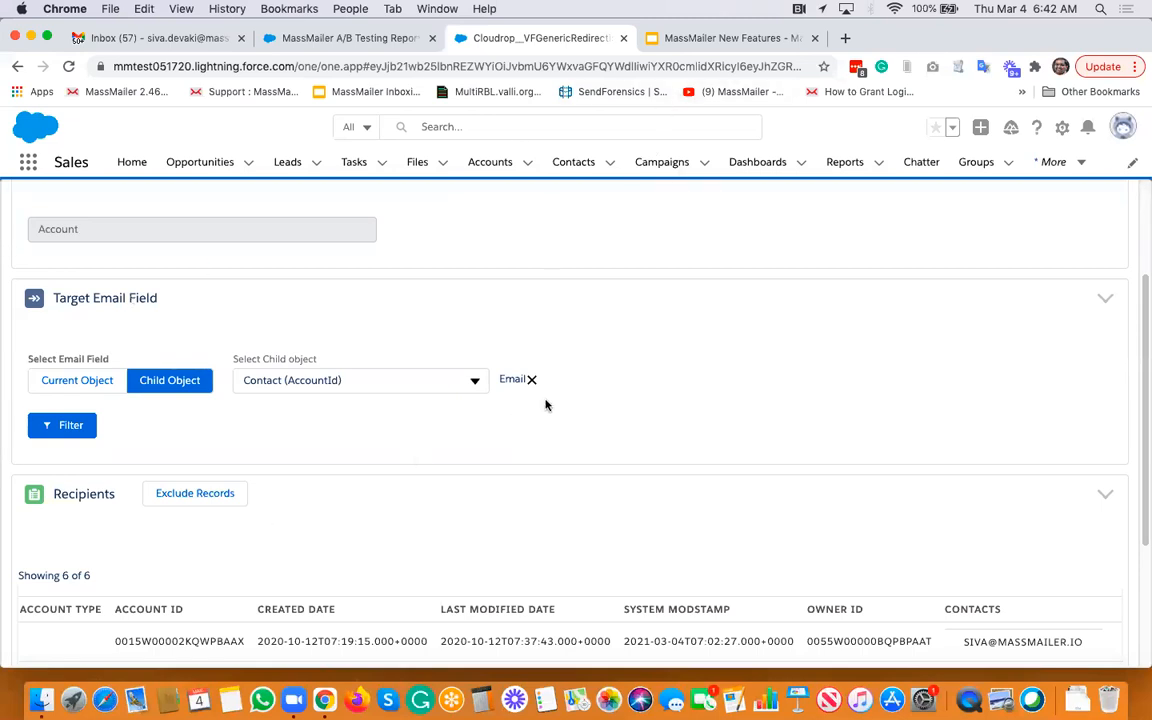
scroll(546, 405, "up", 3)
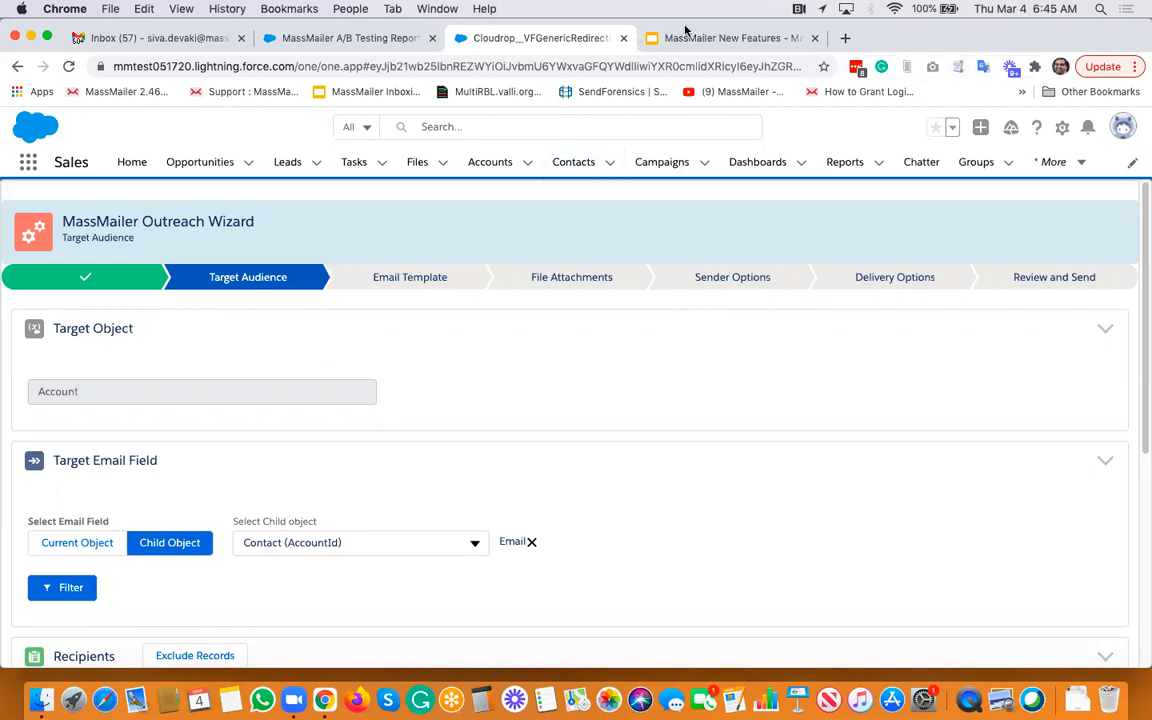
- Switch to the MassMailer New Features presentation and present its last slide, "We are here to help!", full screen
left_click(722, 39)
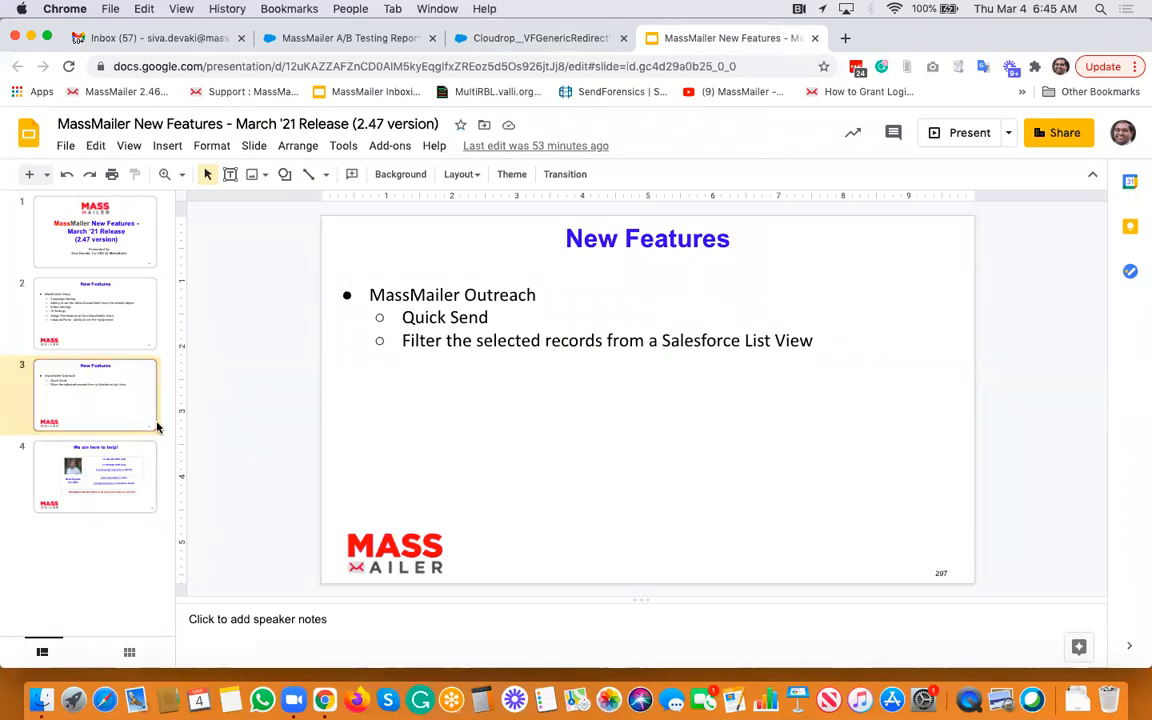
left_click(145, 455)
left_click(129, 146)
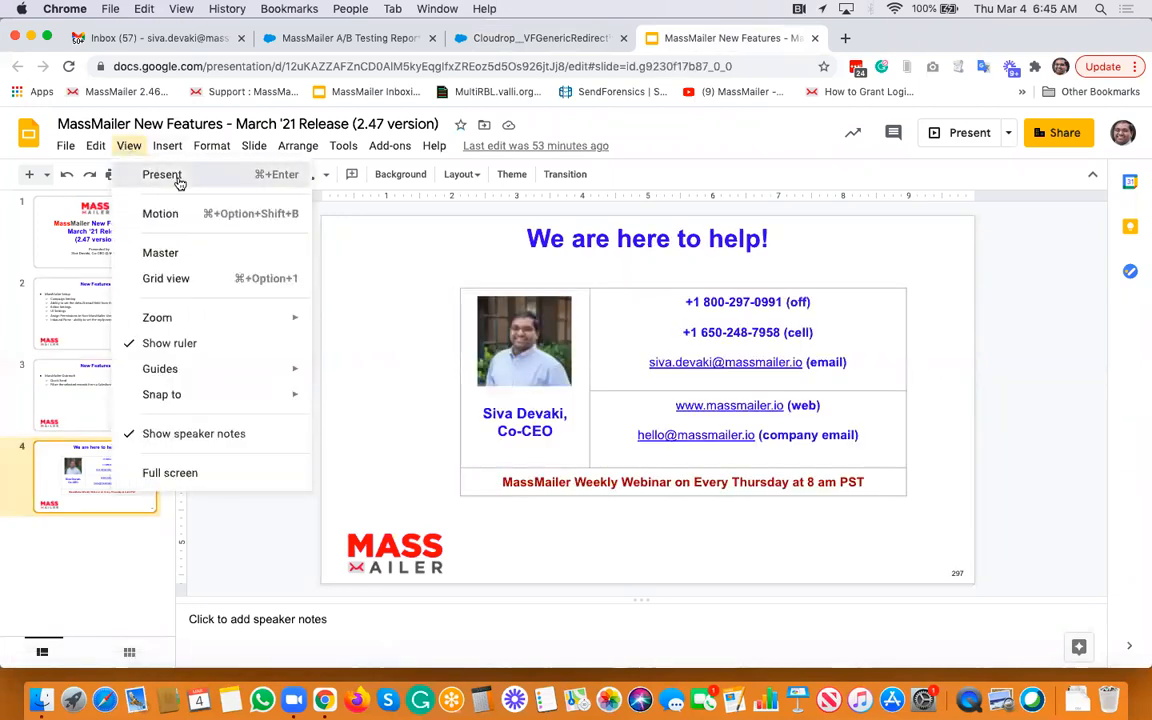
left_click(178, 180)
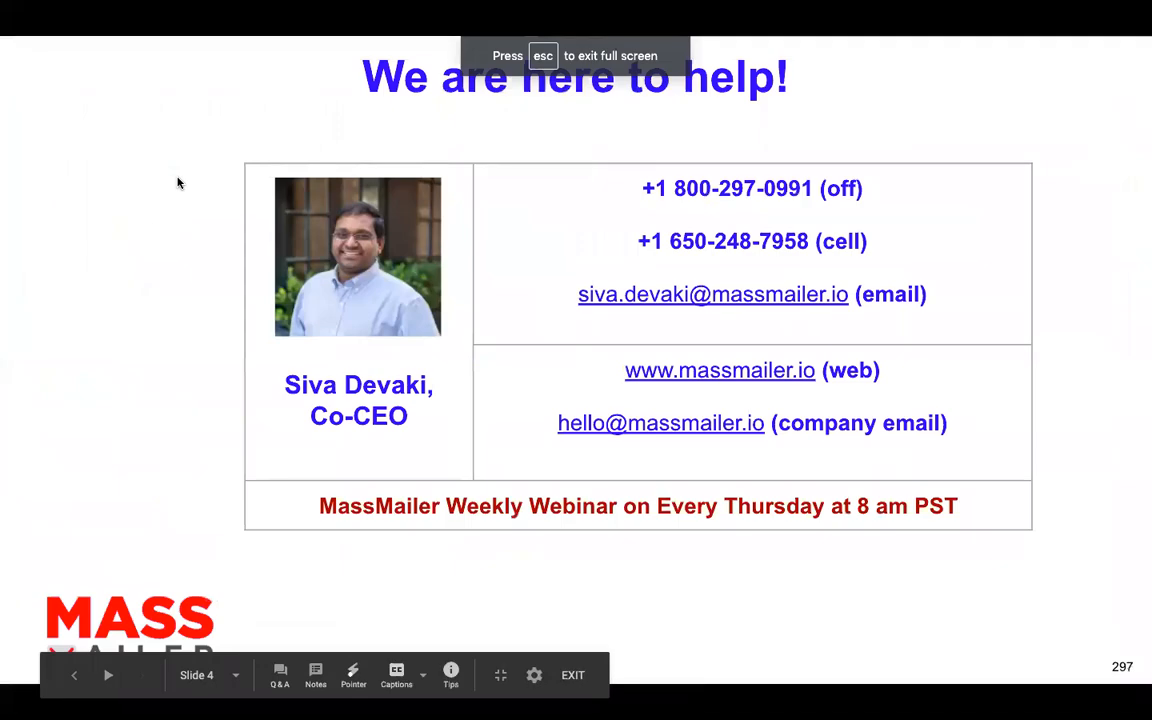